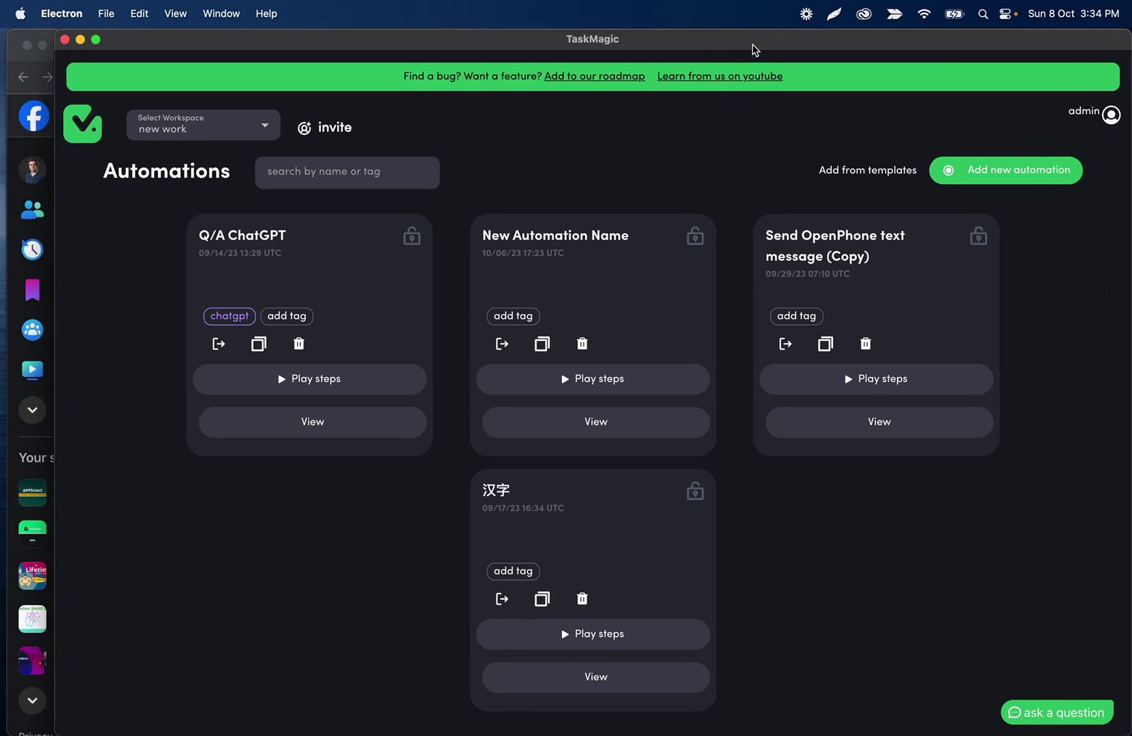
Step: Open the "New Automation Name" automation and enable Add Cookies in its advanced settings
click(671, 333)
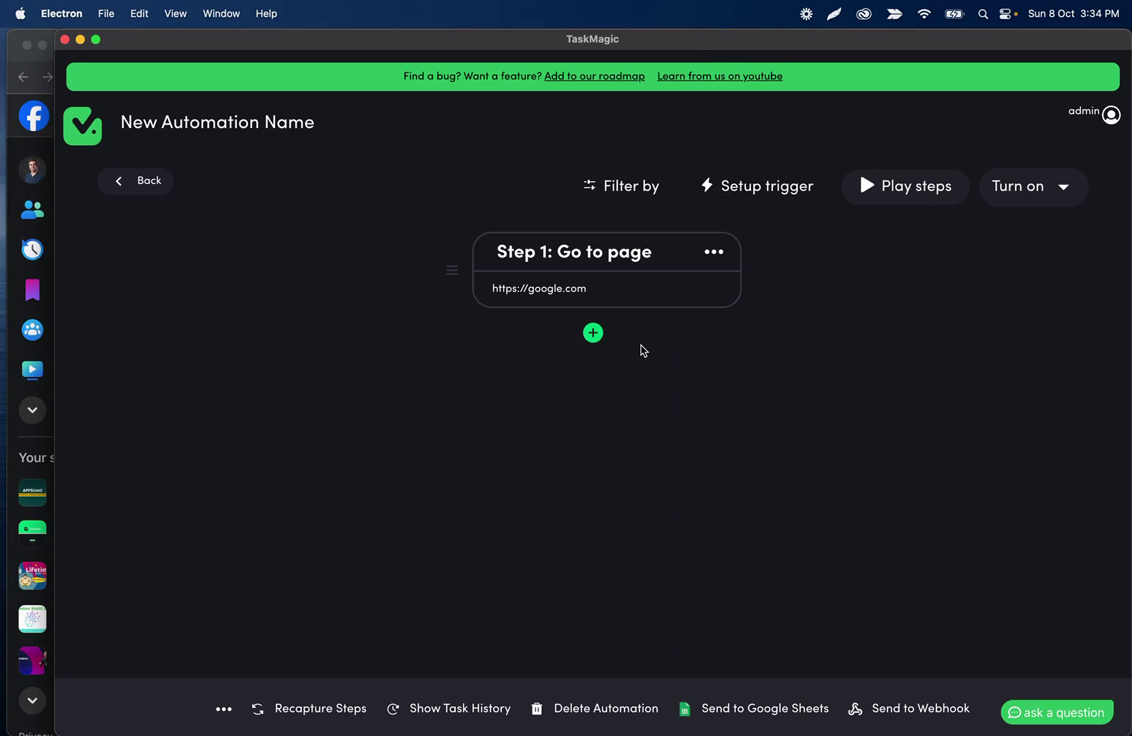
click(223, 710)
click(394, 443)
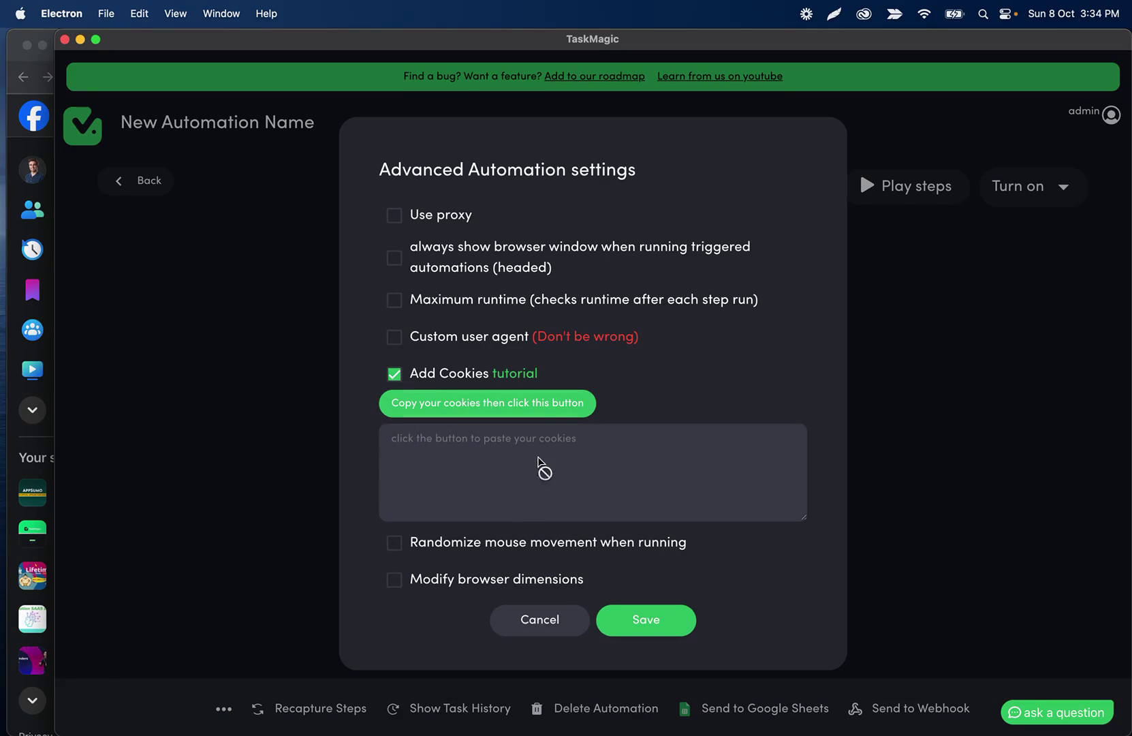
Step: Switch to Chrome, copy the Facebook page's cookies with the EditThisCookie extension, and return to TaskMagic
click(32, 38)
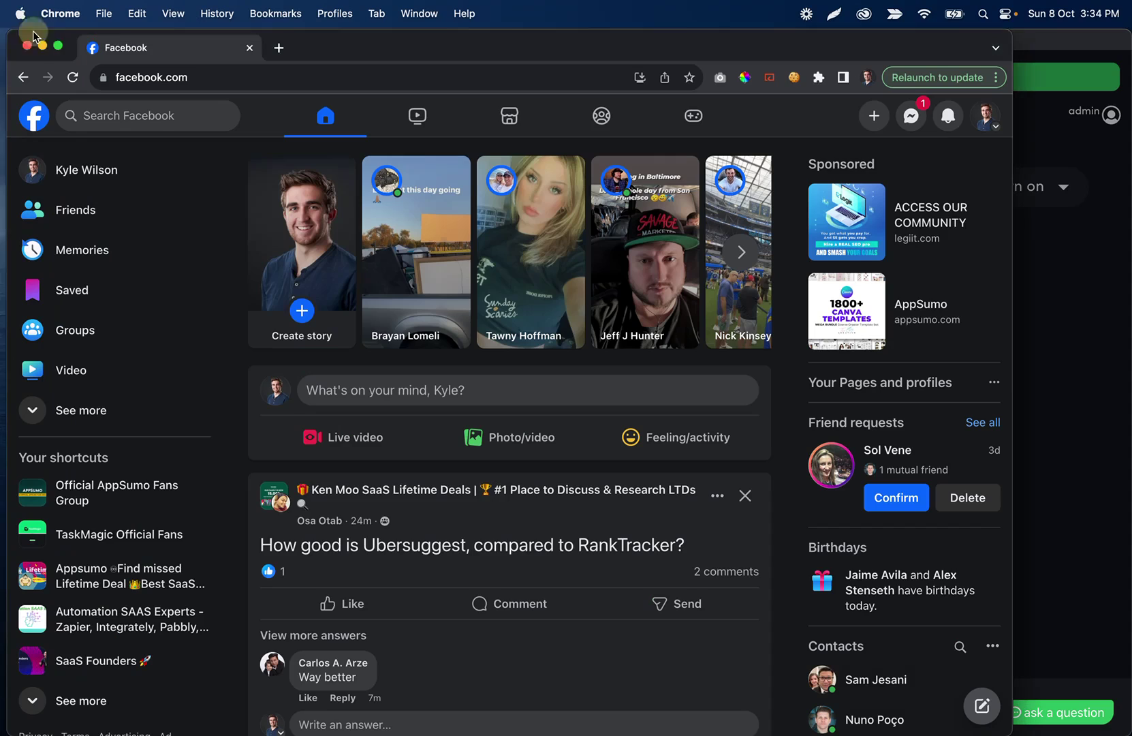
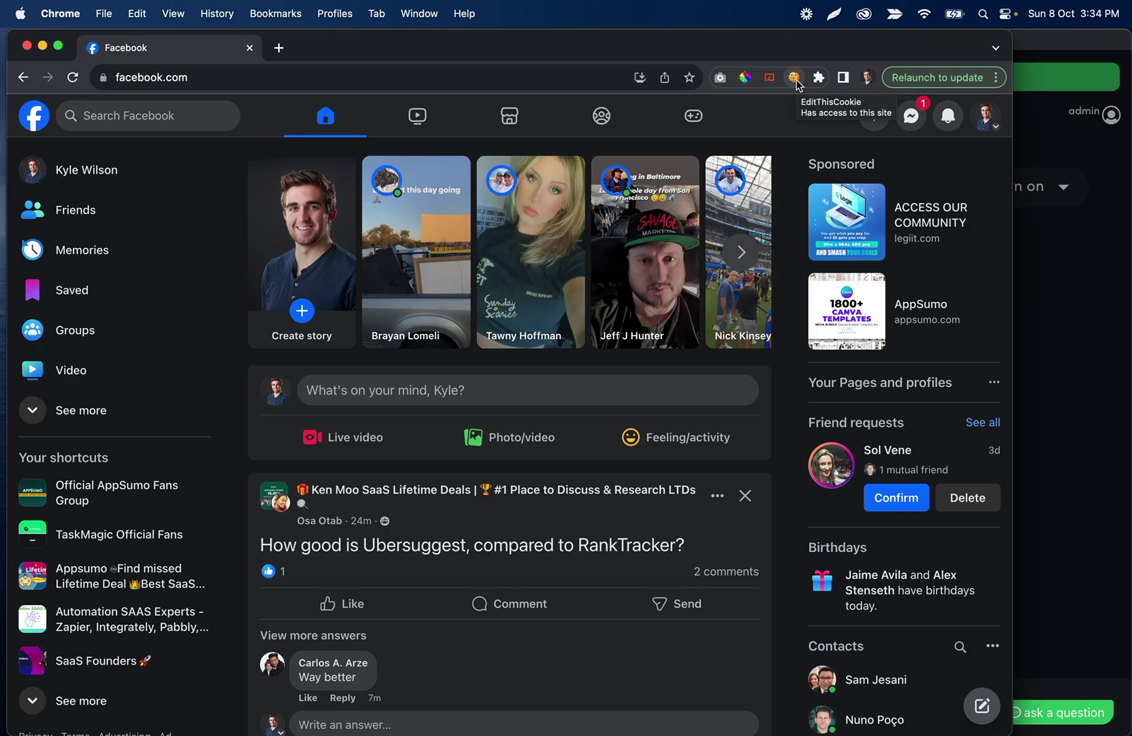
click(794, 78)
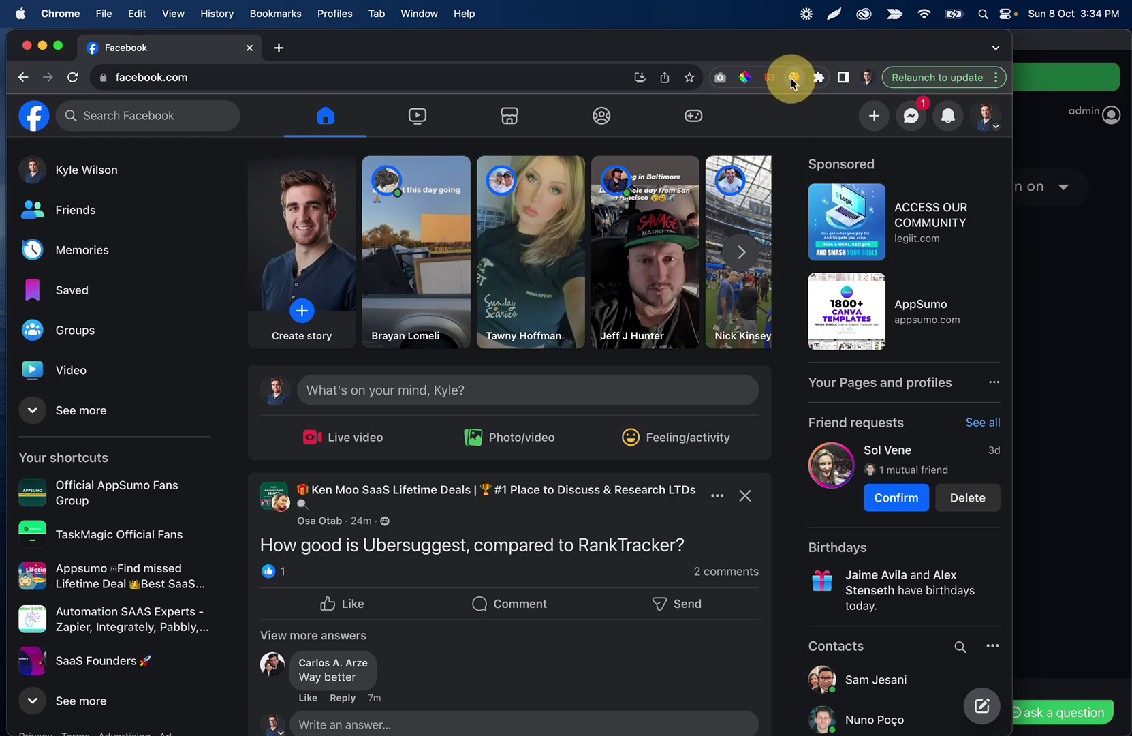
click(657, 101)
click(1061, 342)
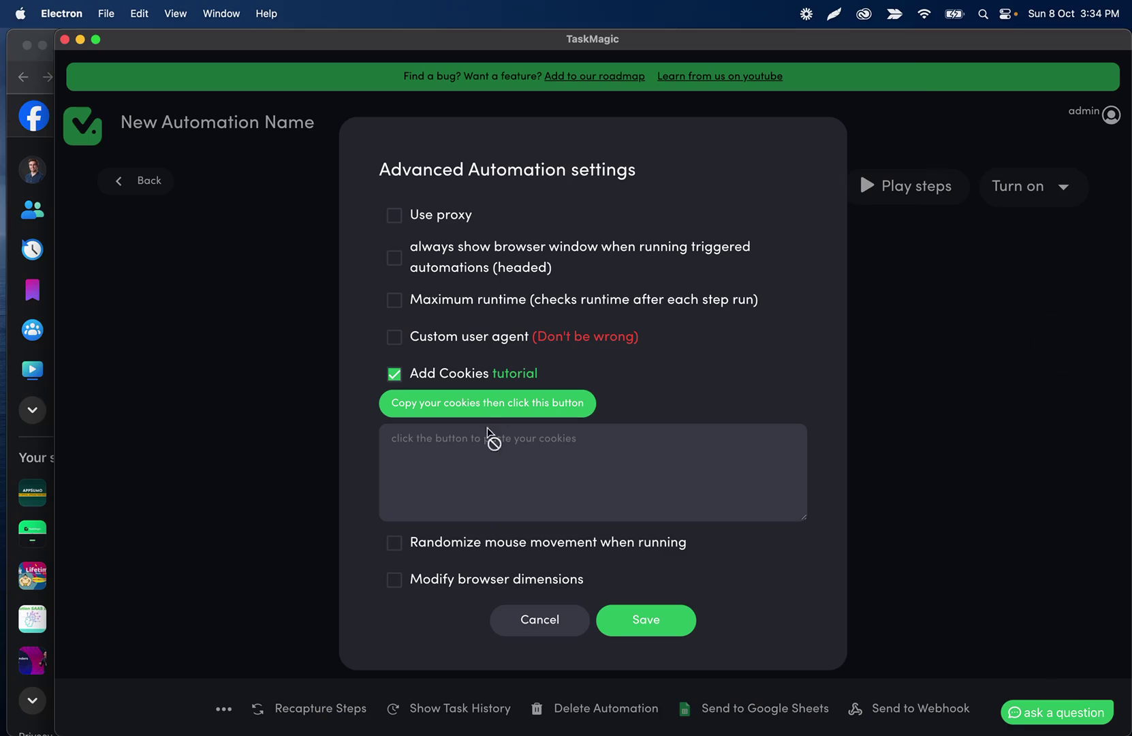
Step: Paste the copied session cookies into the automation's Add Cookies field, save the settings and check the saved entry
click(494, 404)
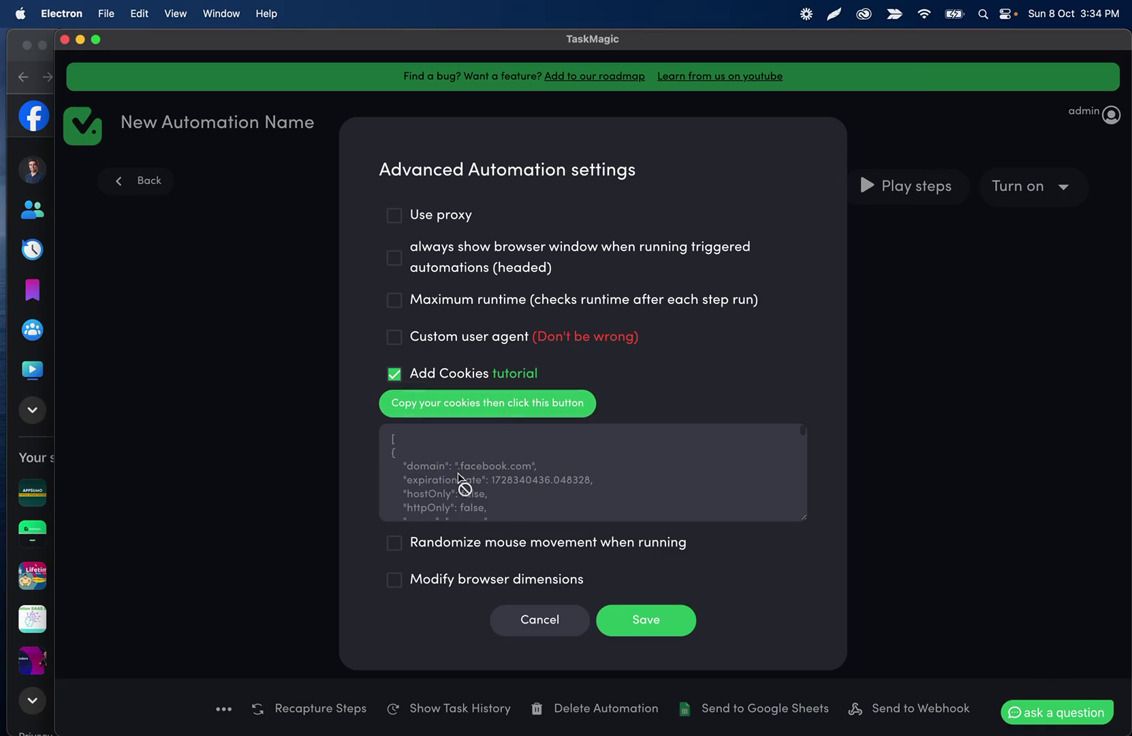
click(650, 620)
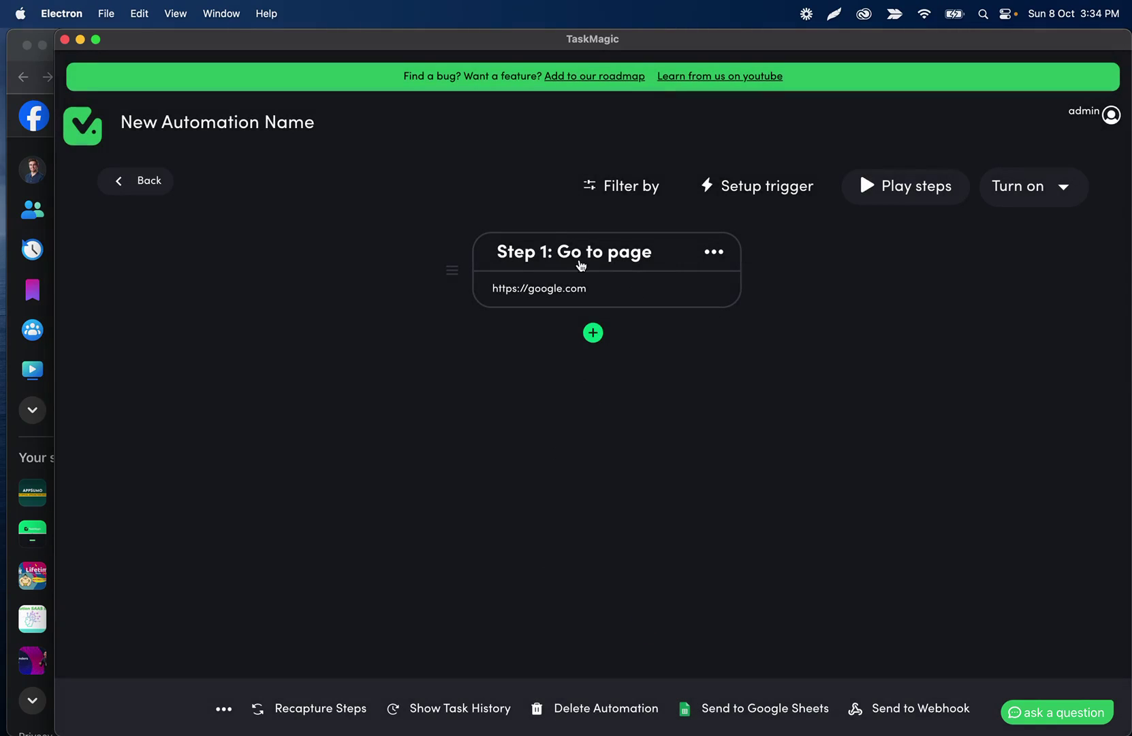
click(224, 708)
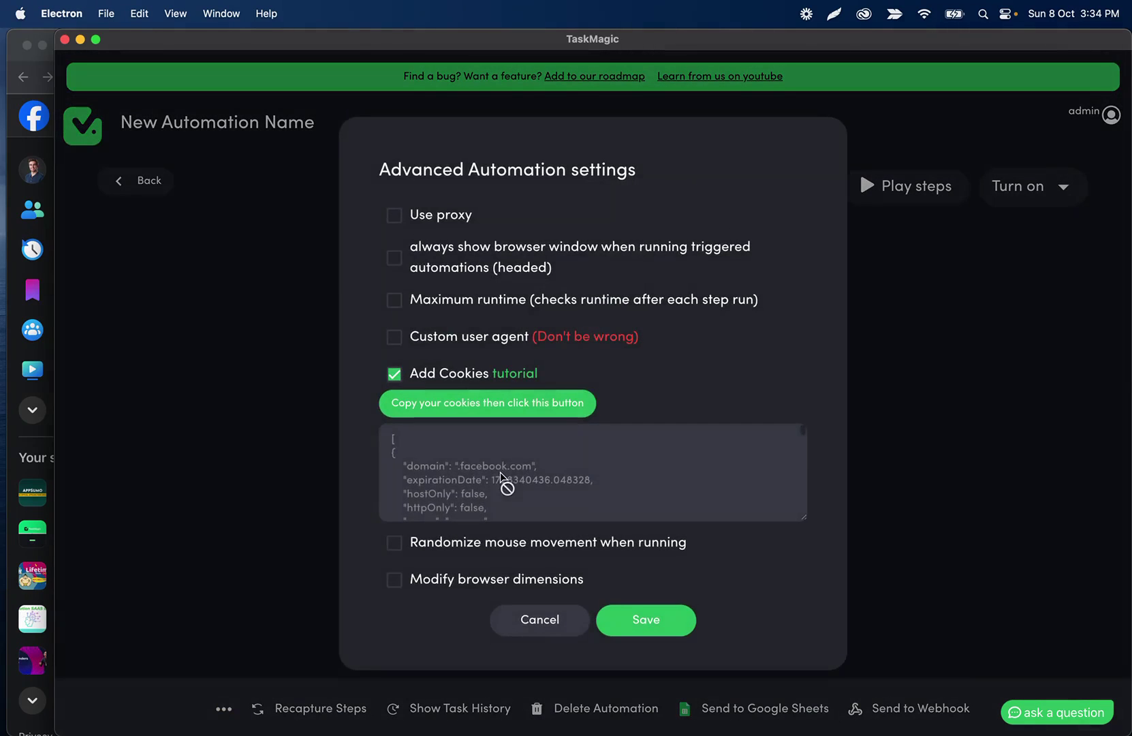
click(538, 623)
Step: Recapture the automation's steps using Guided build
click(339, 709)
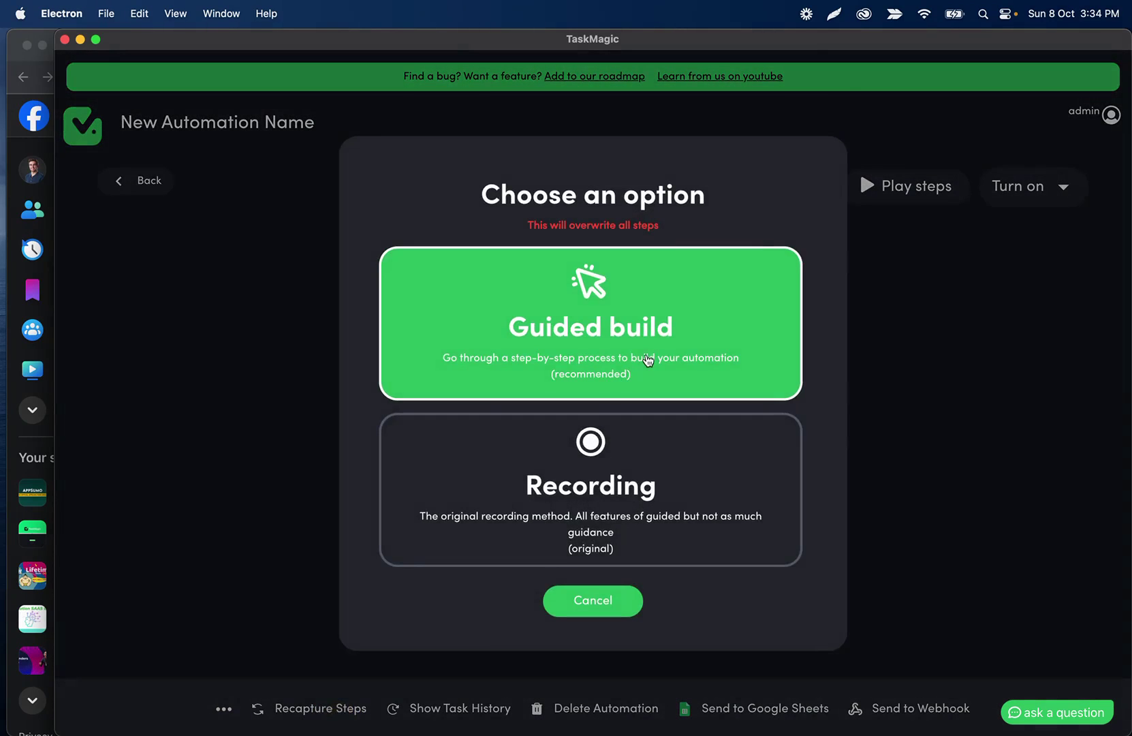
click(627, 327)
drag(222, 83, 195, 55)
Step: Switch to Chrome, open Facebook Marketplace and start a new Item for Sale listing
click(31, 35)
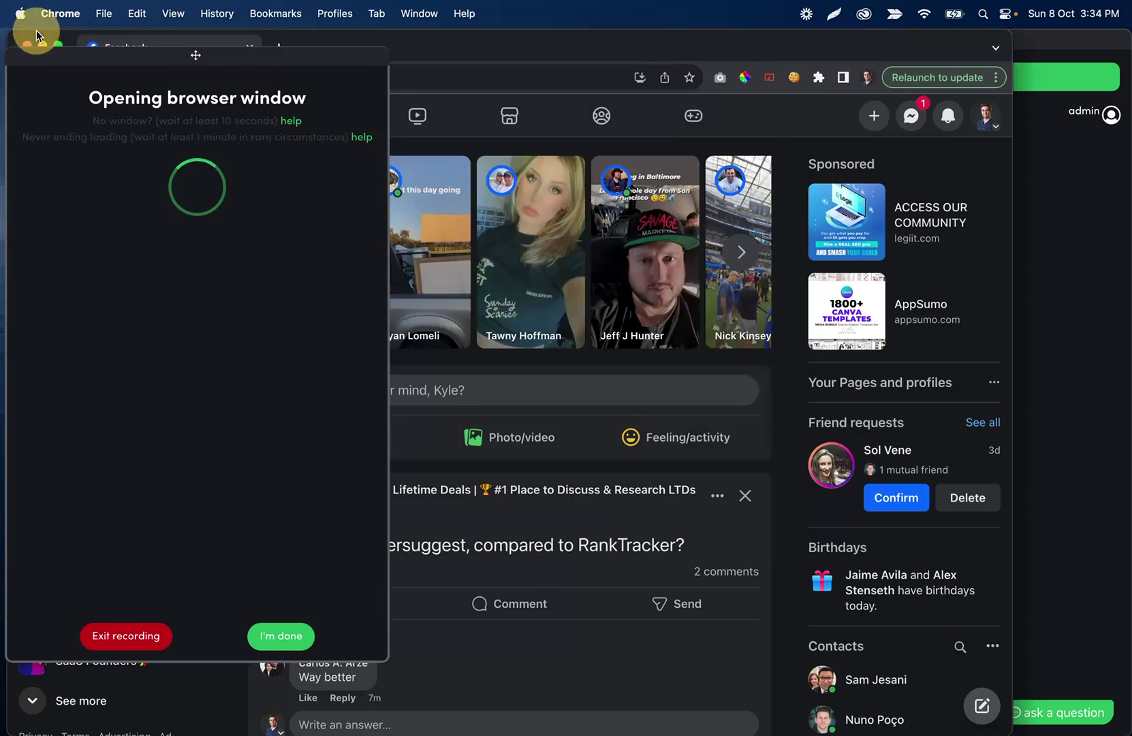
drag(674, 49, 714, 49)
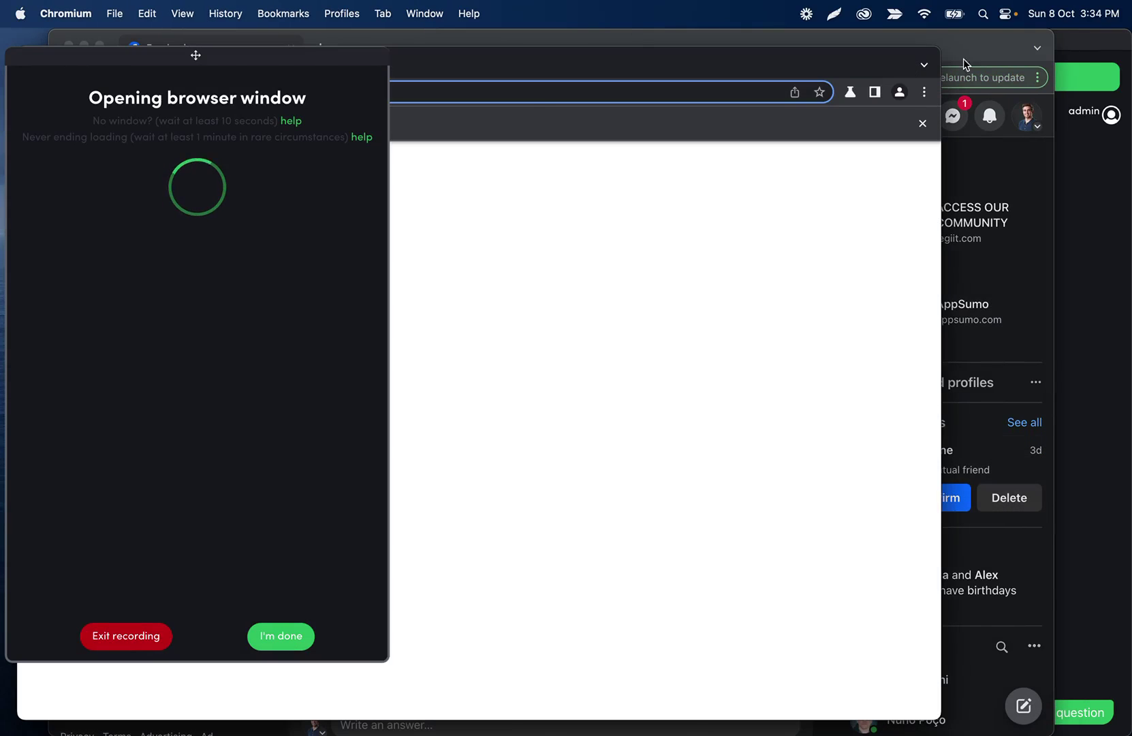
drag(964, 59, 1001, 43)
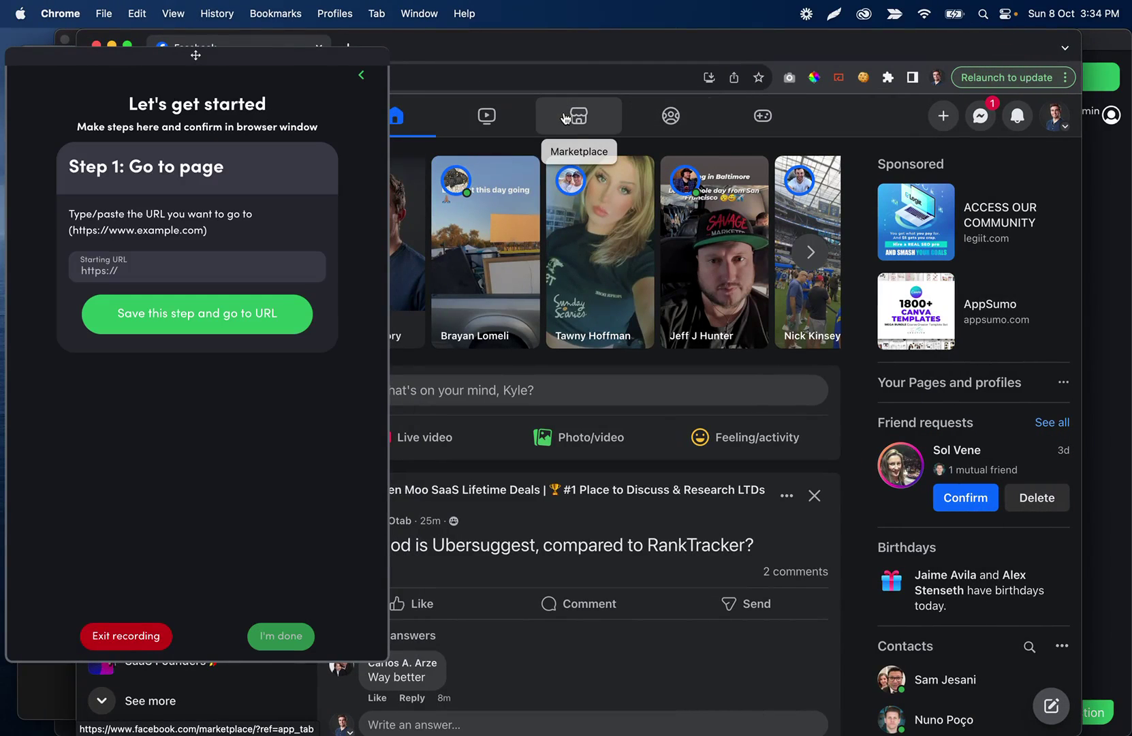
click(565, 120)
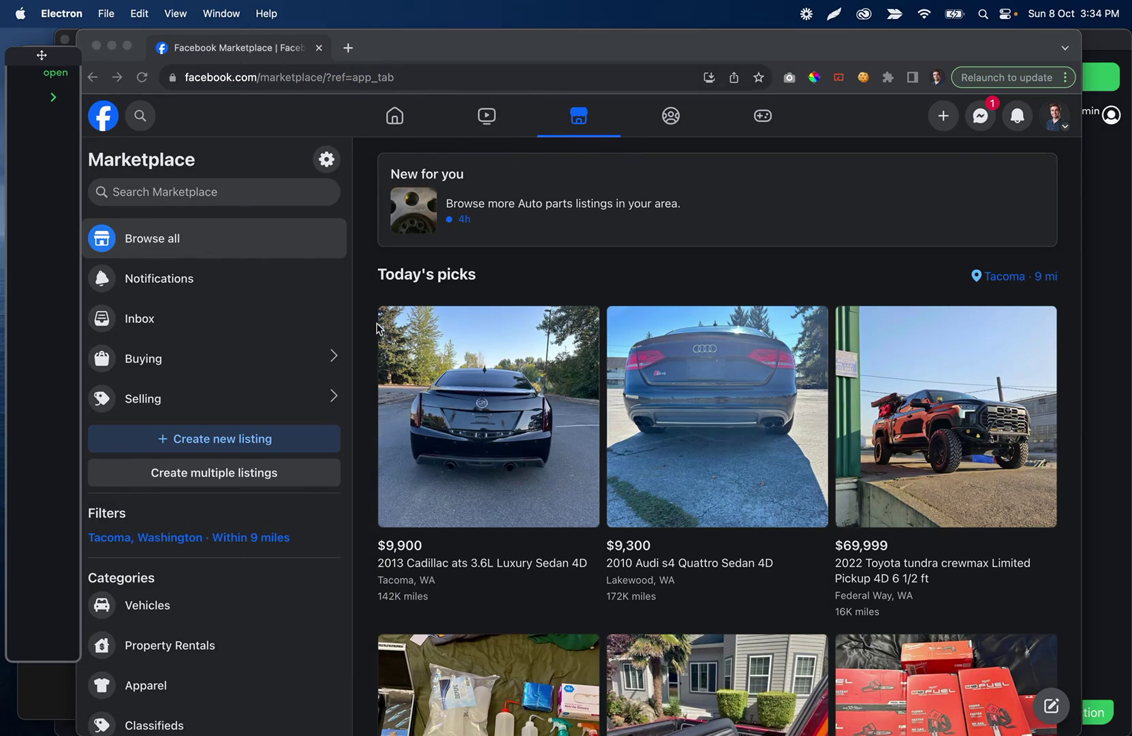
click(205, 438)
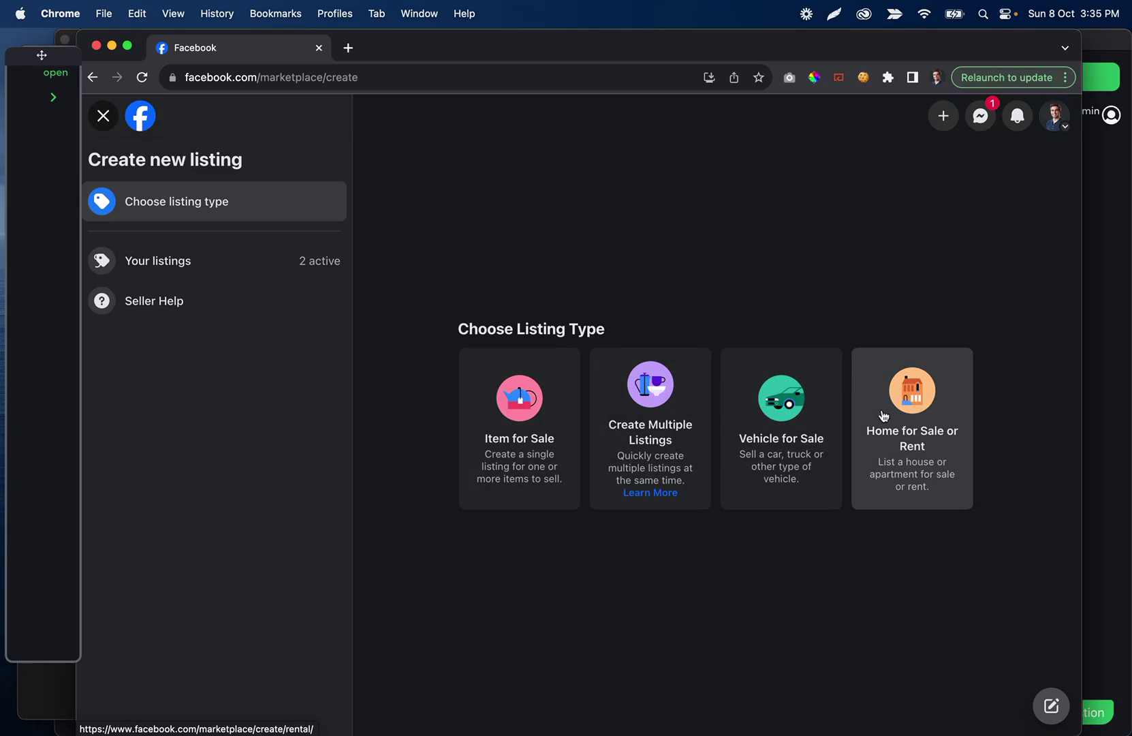
click(523, 443)
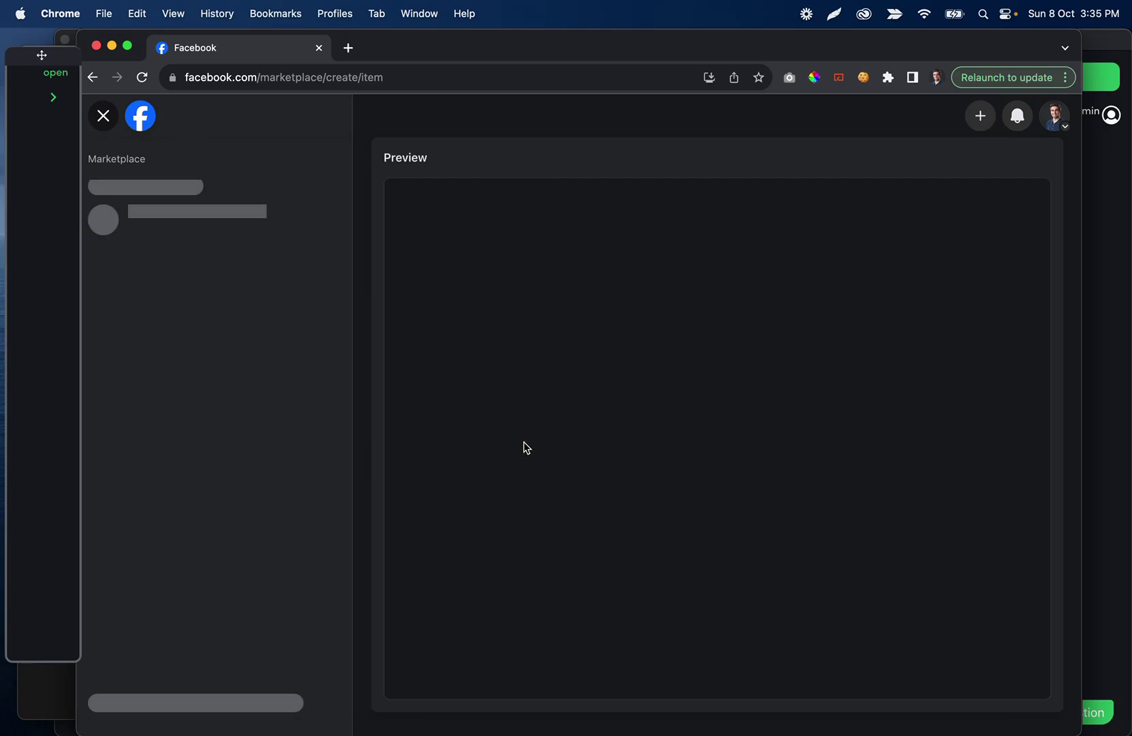
Step: Copy the full web address of the Item for Sale form
click(380, 76)
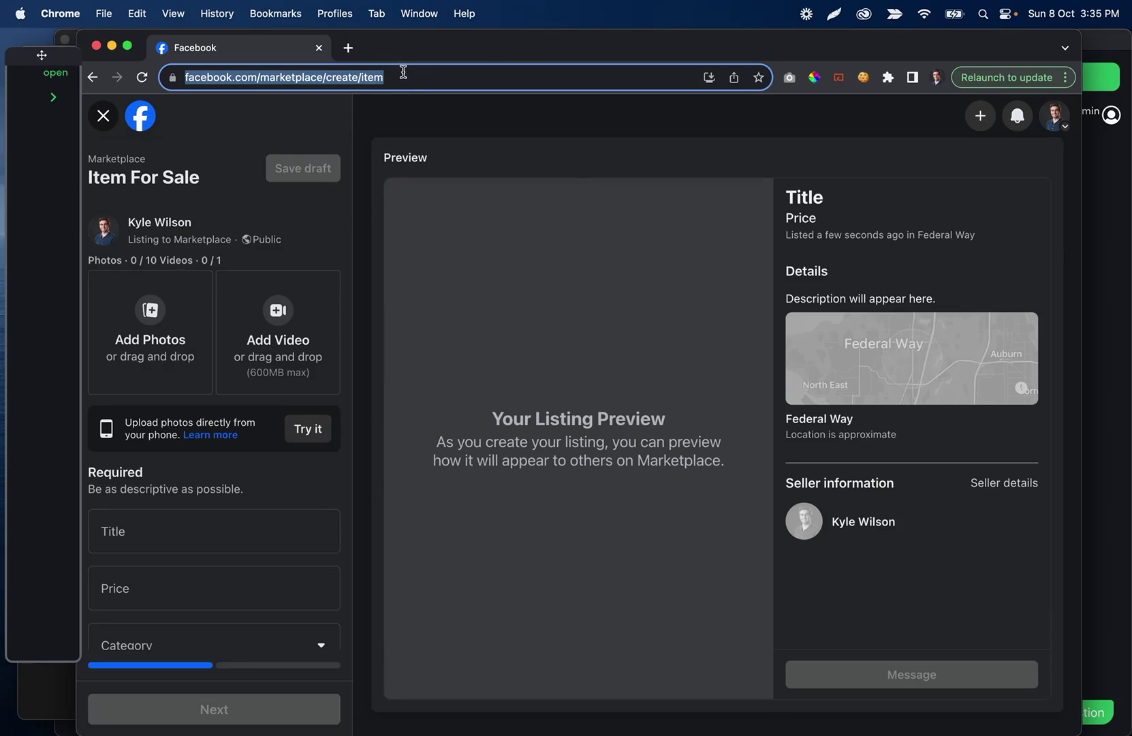
click(406, 81)
drag(463, 78, 197, 77)
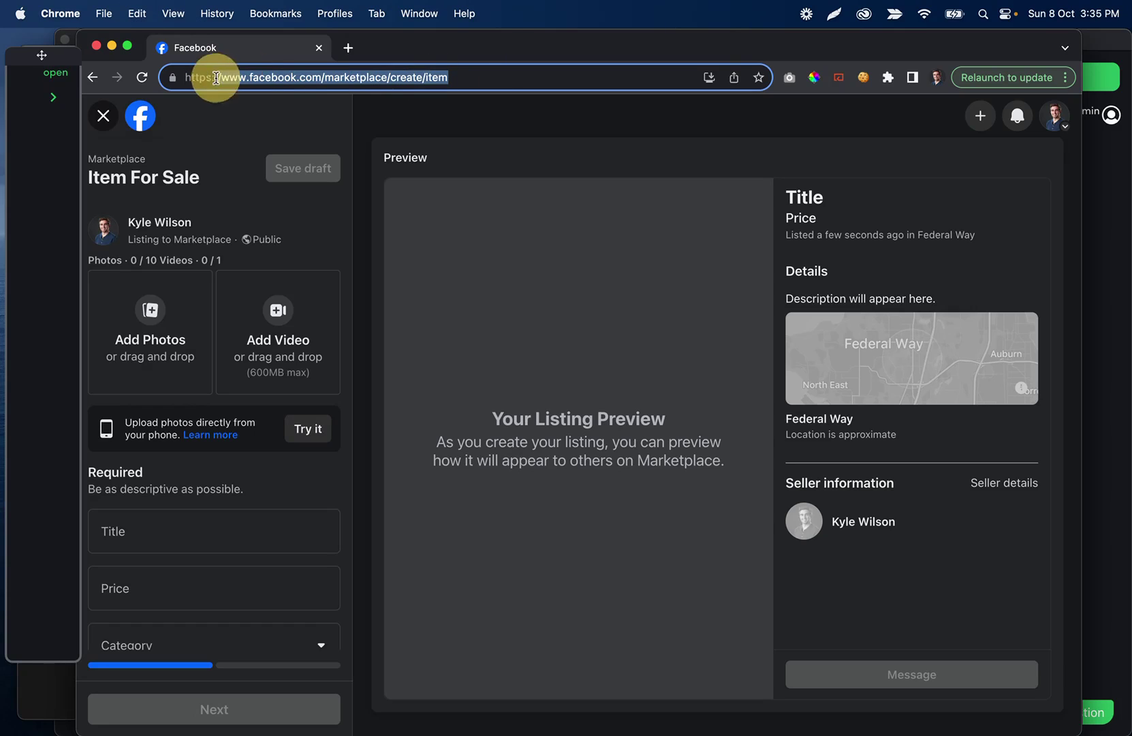
key(super+c)
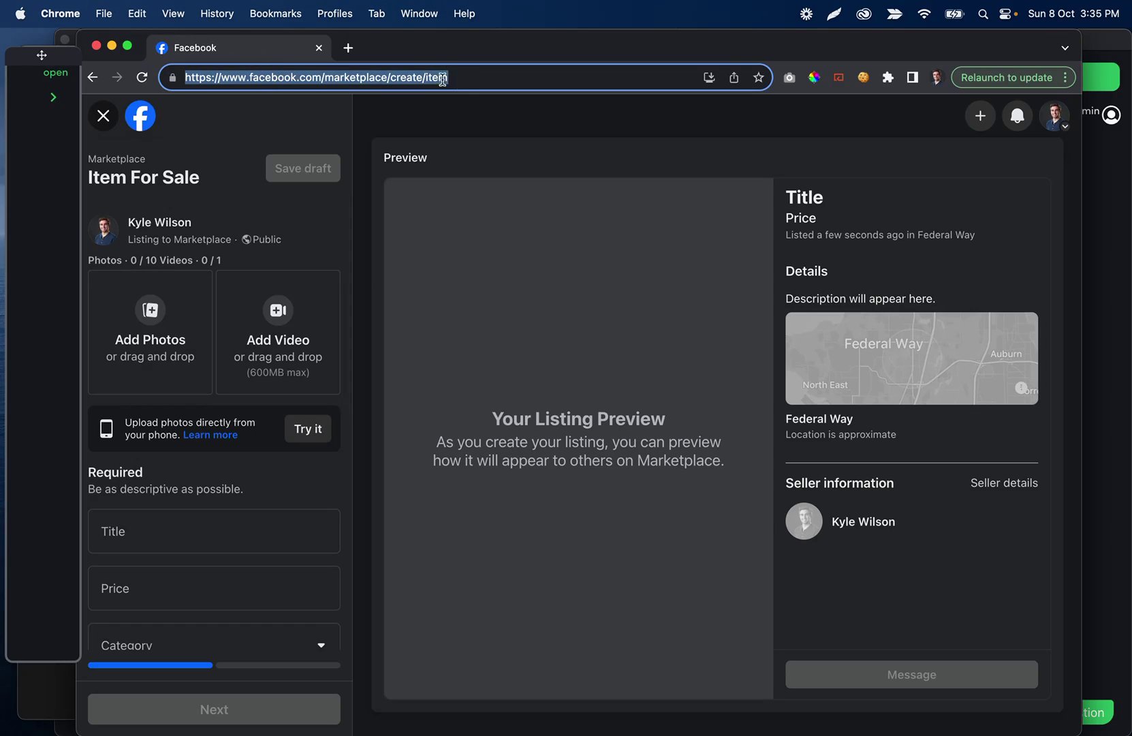
click(49, 112)
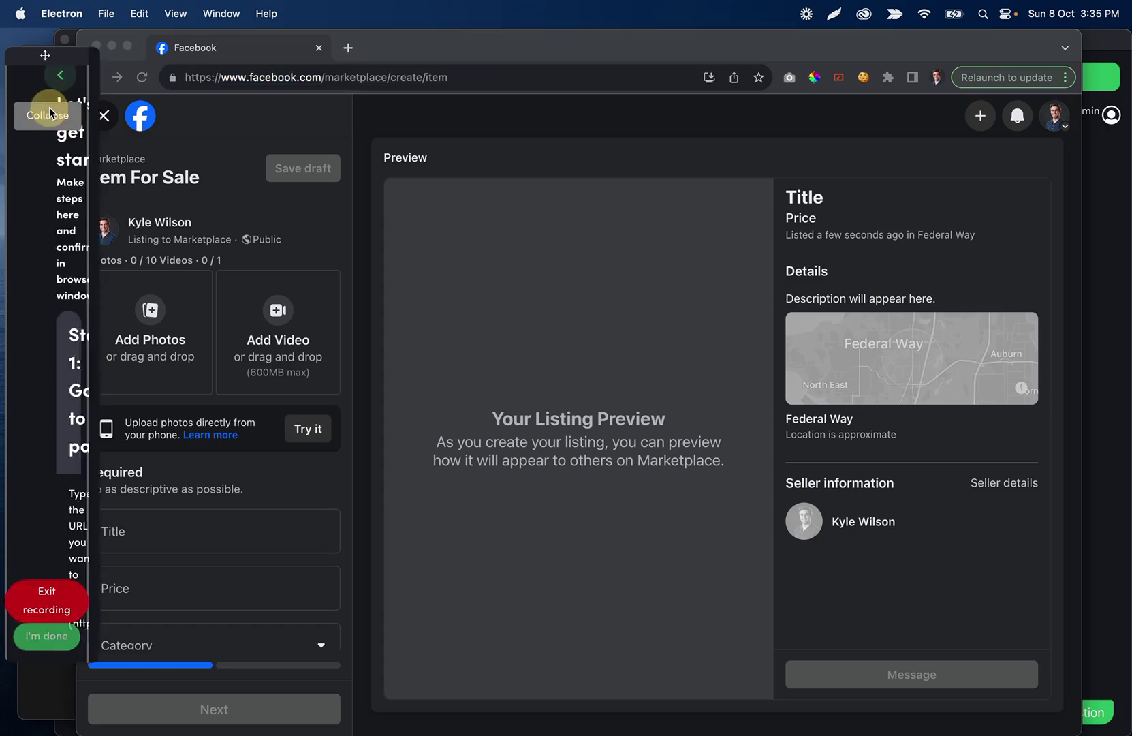
click(225, 240)
key(super+v)
click(320, 298)
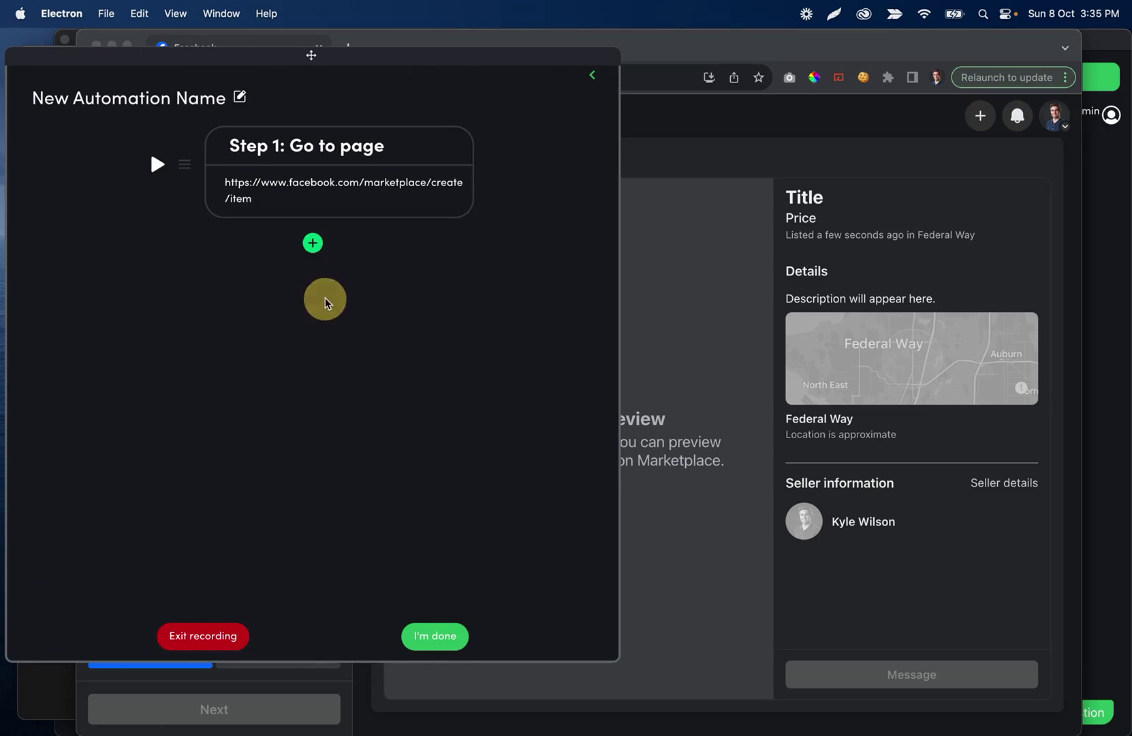
drag(773, 38, 797, 22)
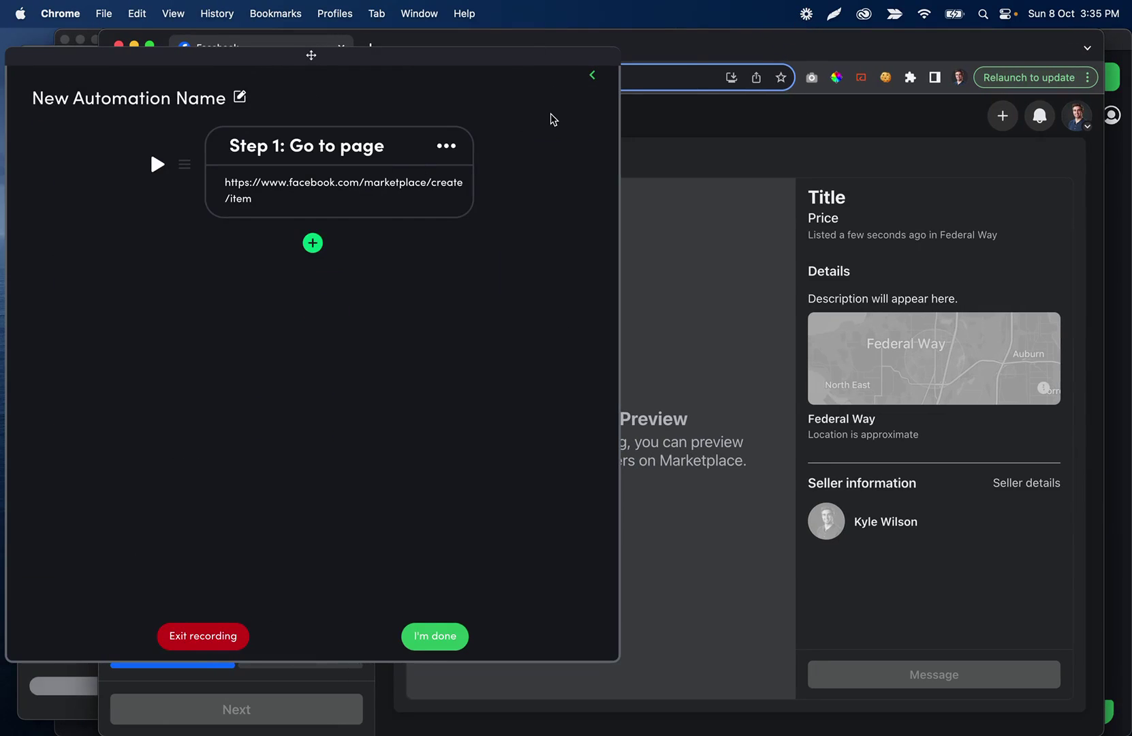
click(314, 243)
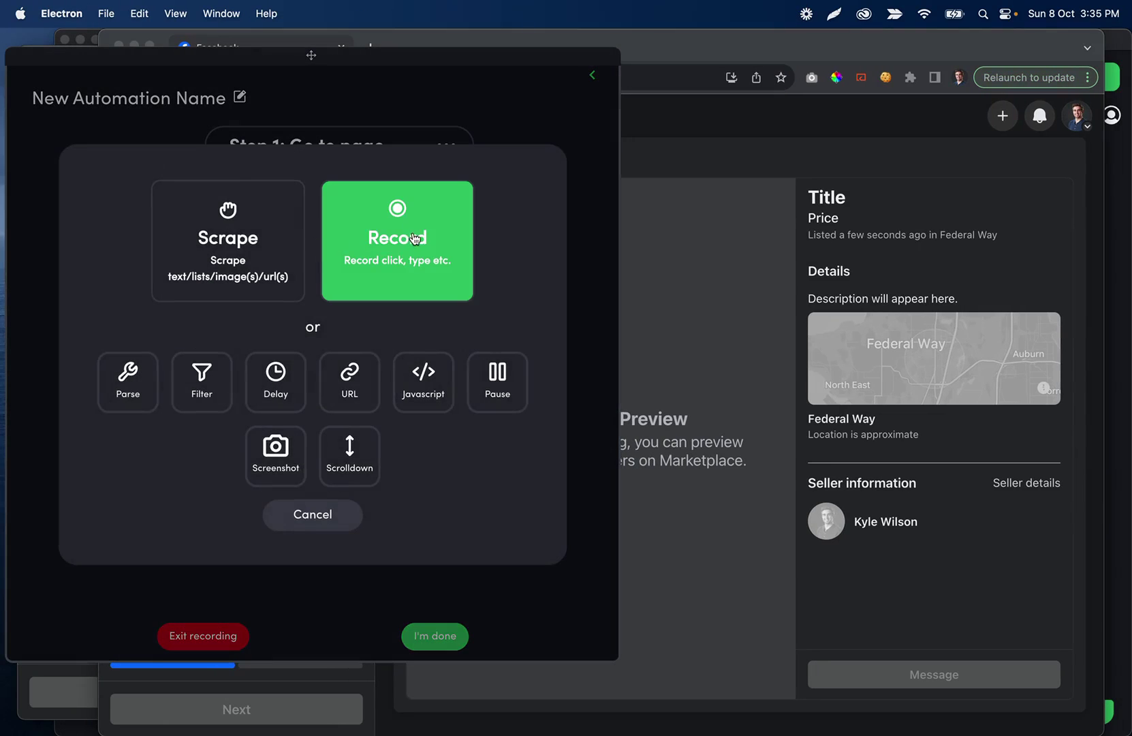
click(387, 253)
click(306, 264)
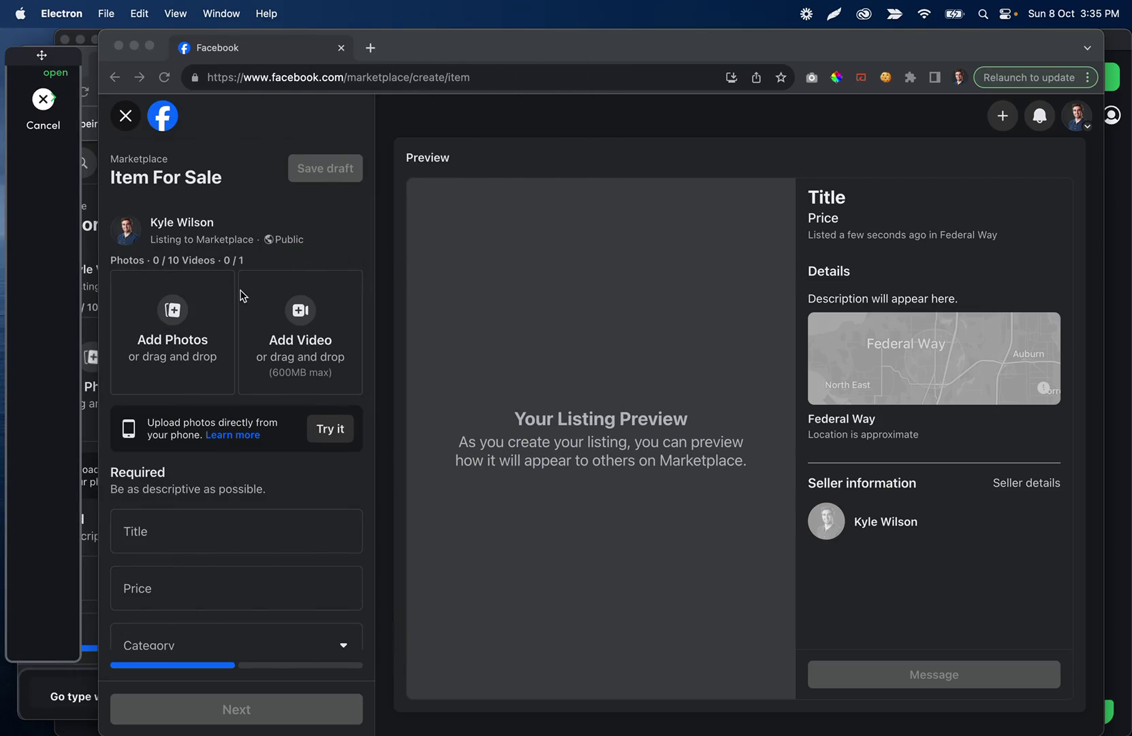
click(184, 536)
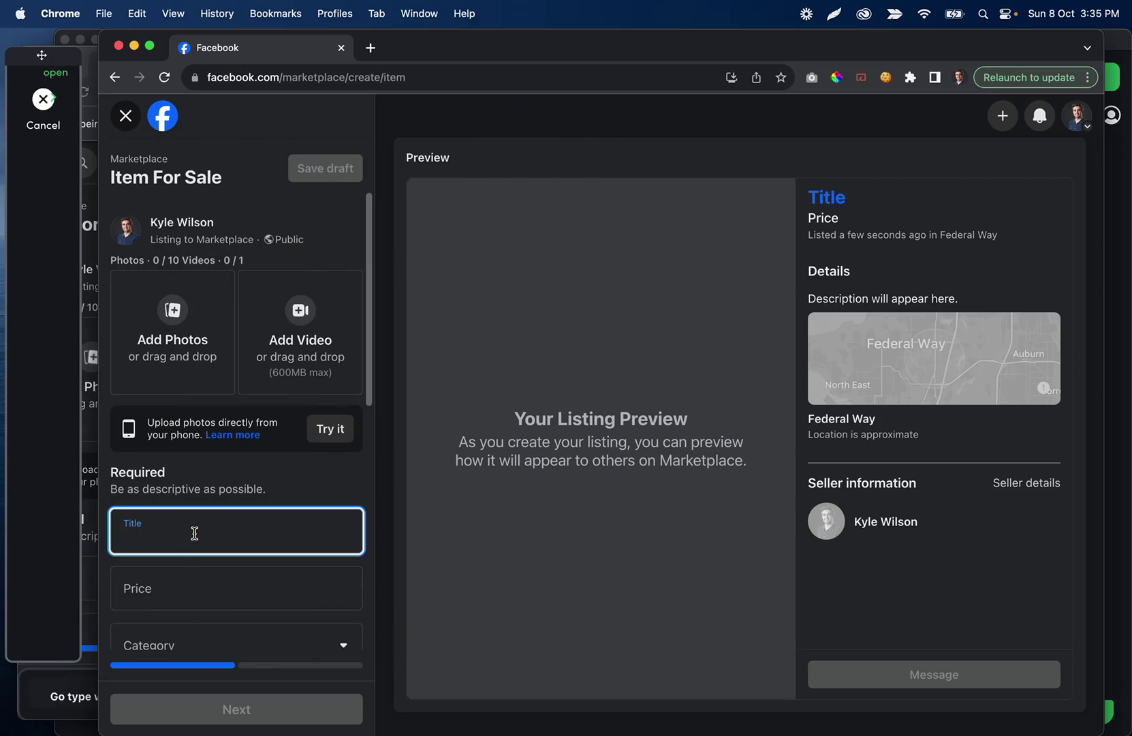
text(Title)
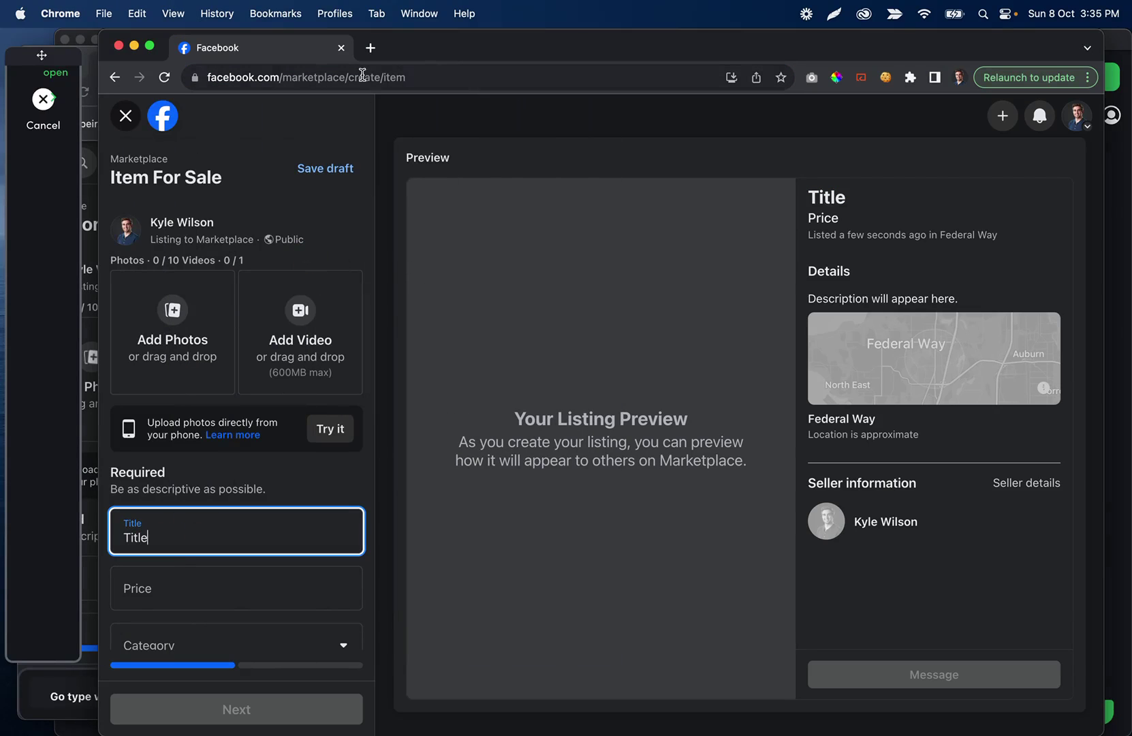
click(342, 48)
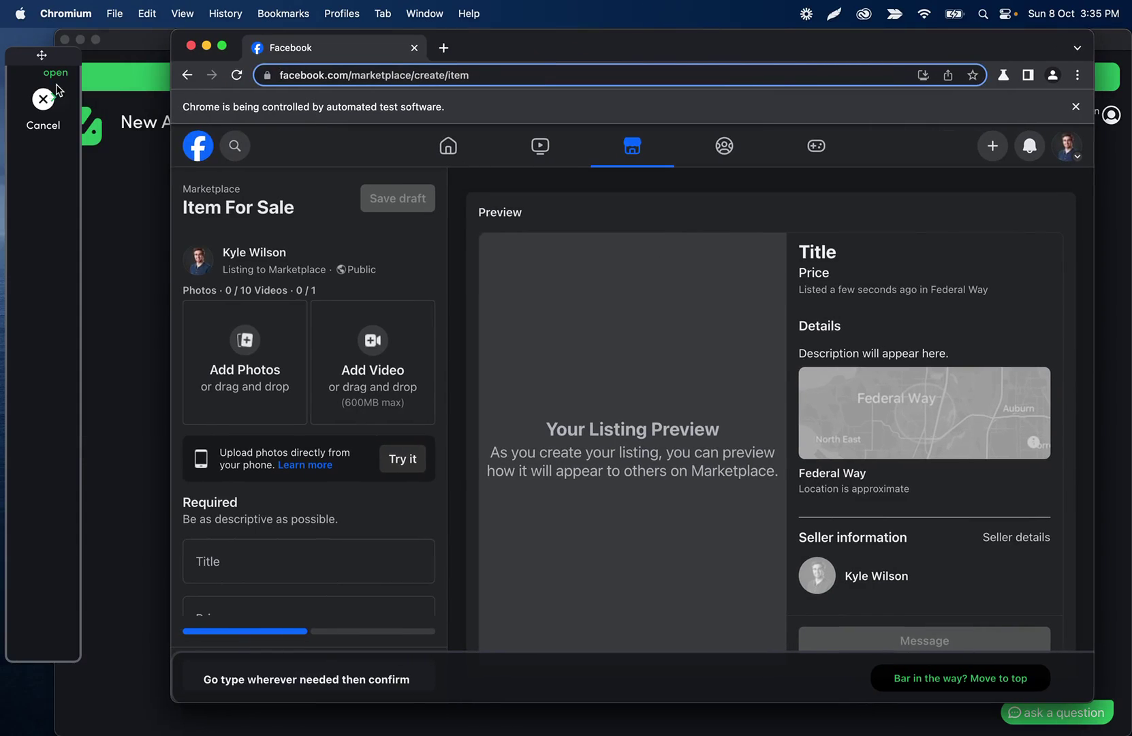
click(54, 97)
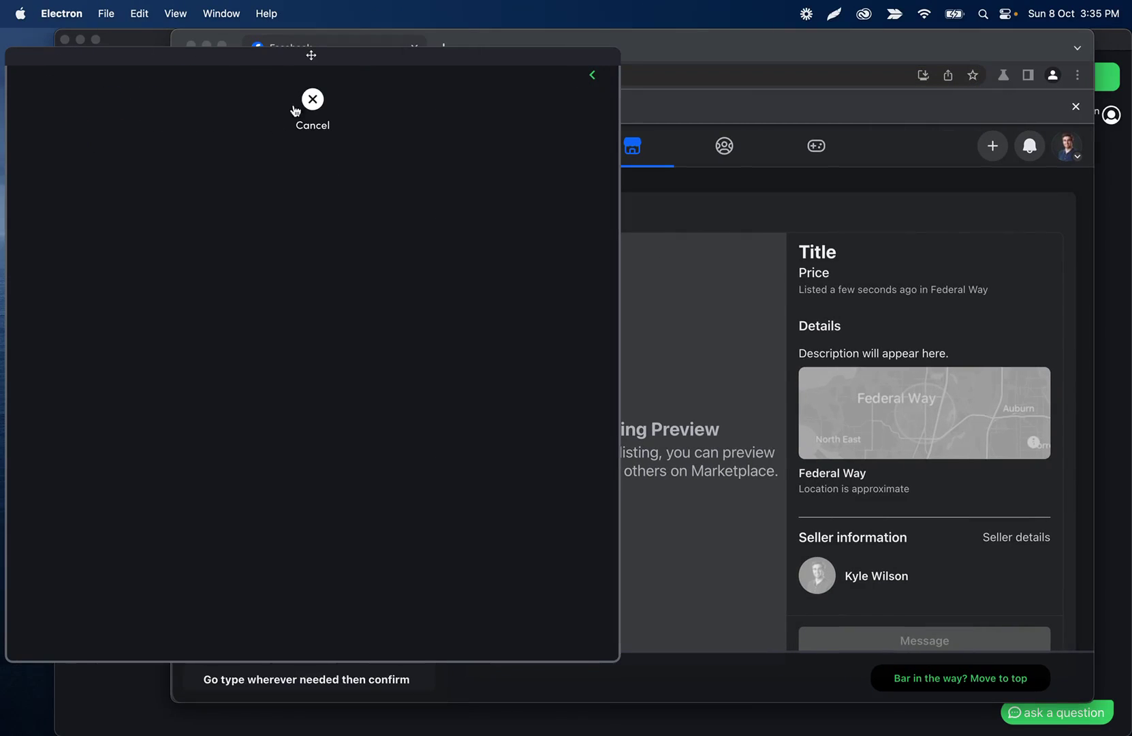
click(592, 76)
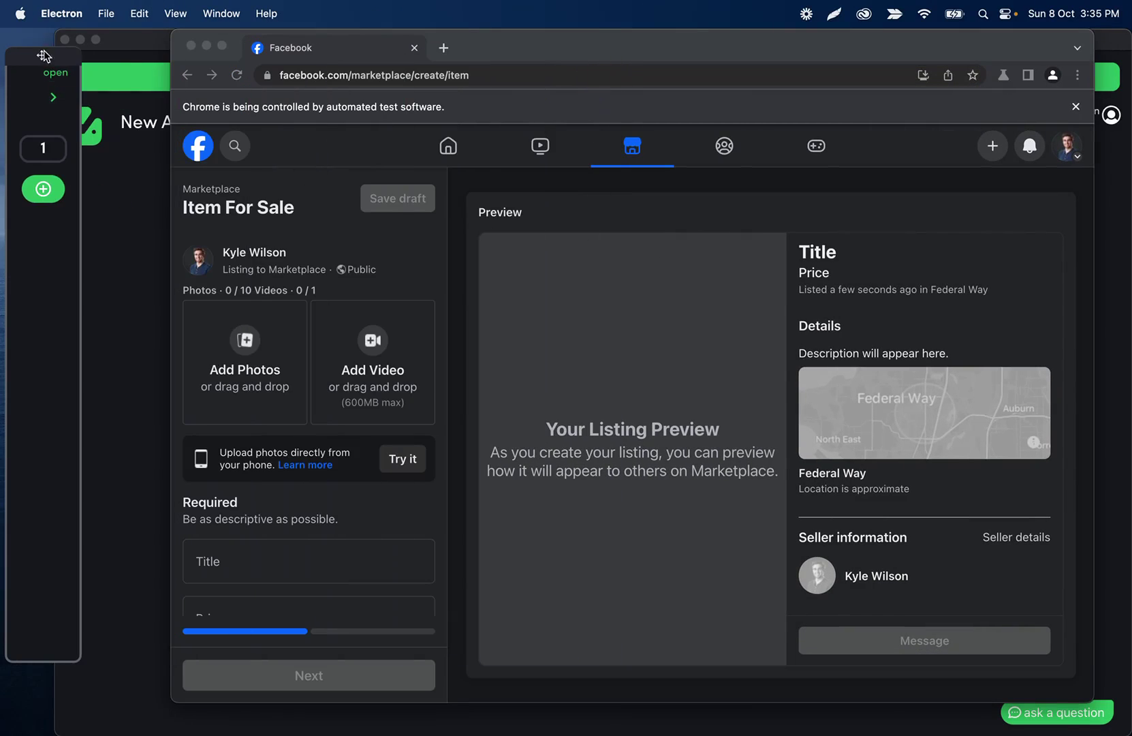
Step: Add Step 2 to the automation by recording the text "Title" typed into the listing's Title field
click(53, 96)
click(859, 82)
click(898, 31)
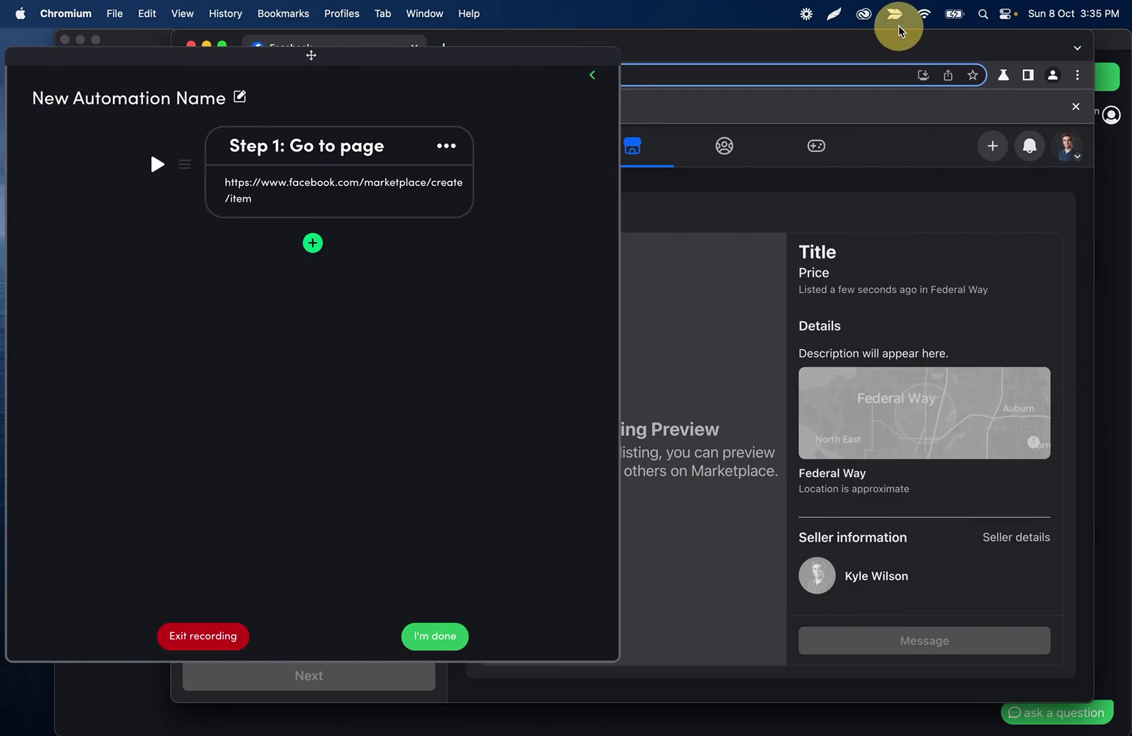
mouse_move(743, 733)
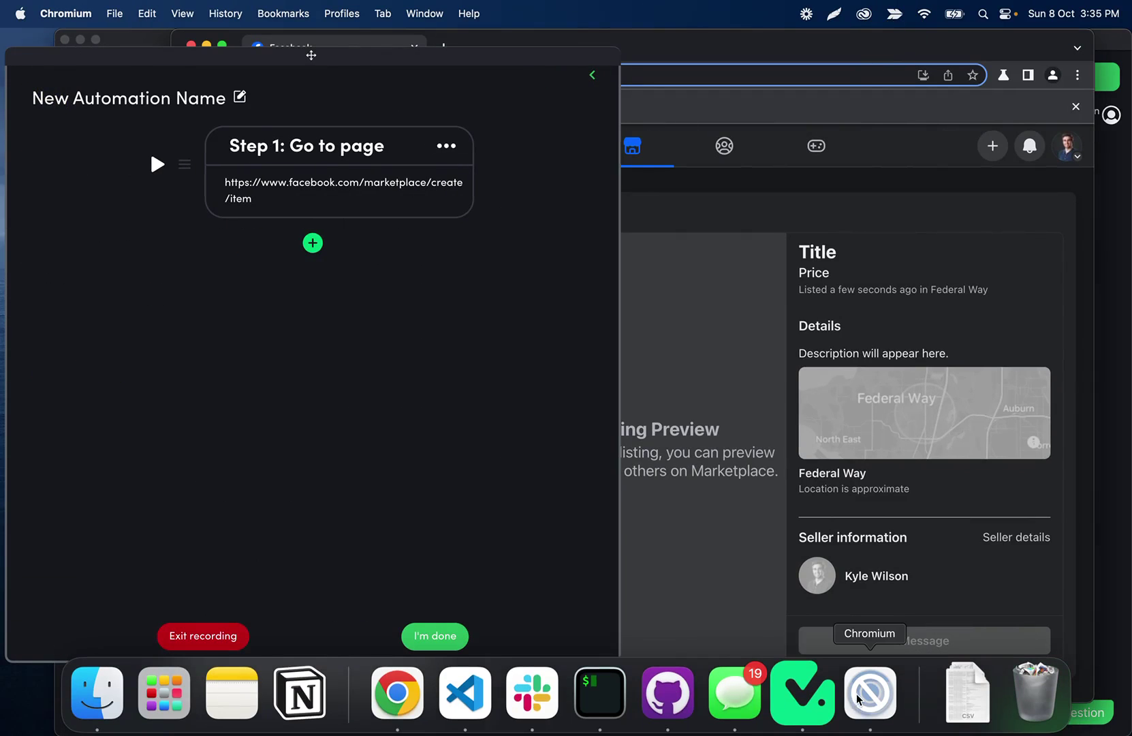
click(312, 243)
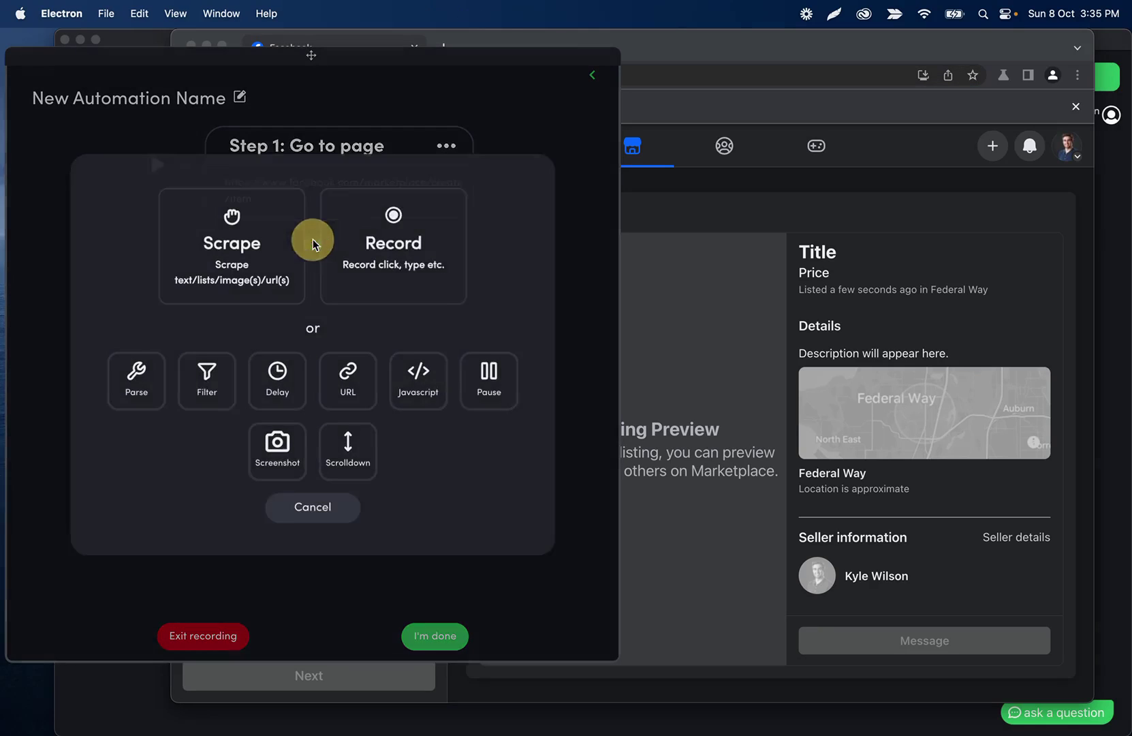
click(372, 231)
click(373, 237)
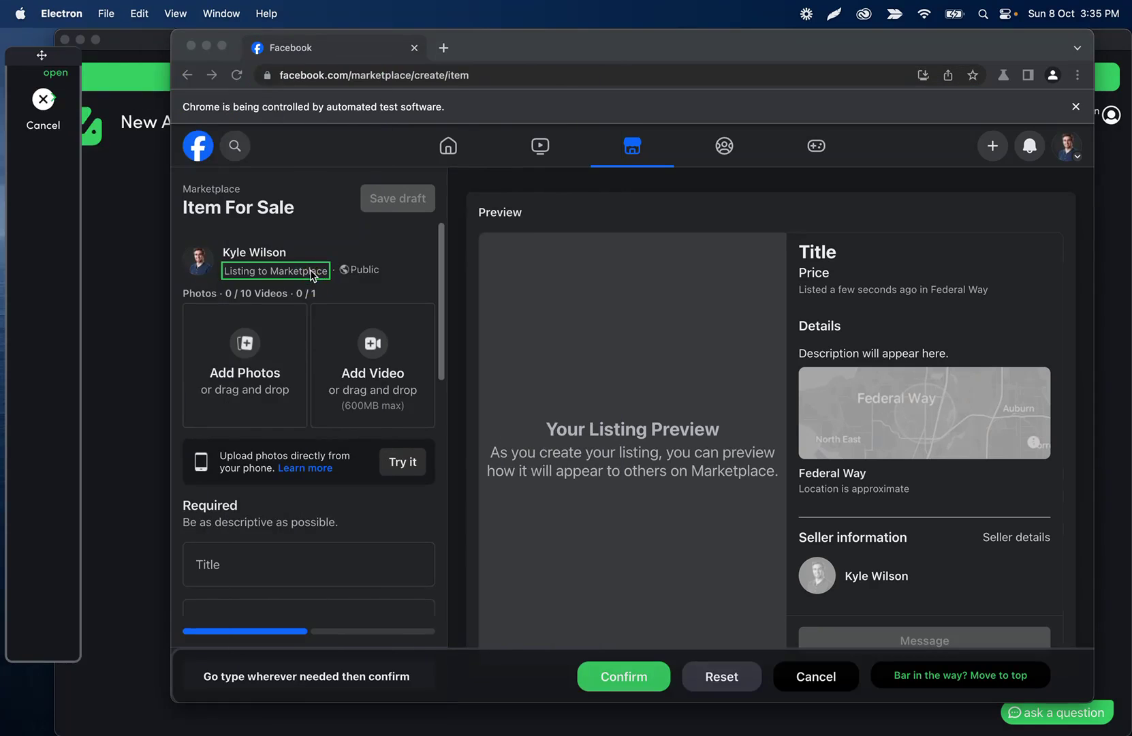
click(232, 558)
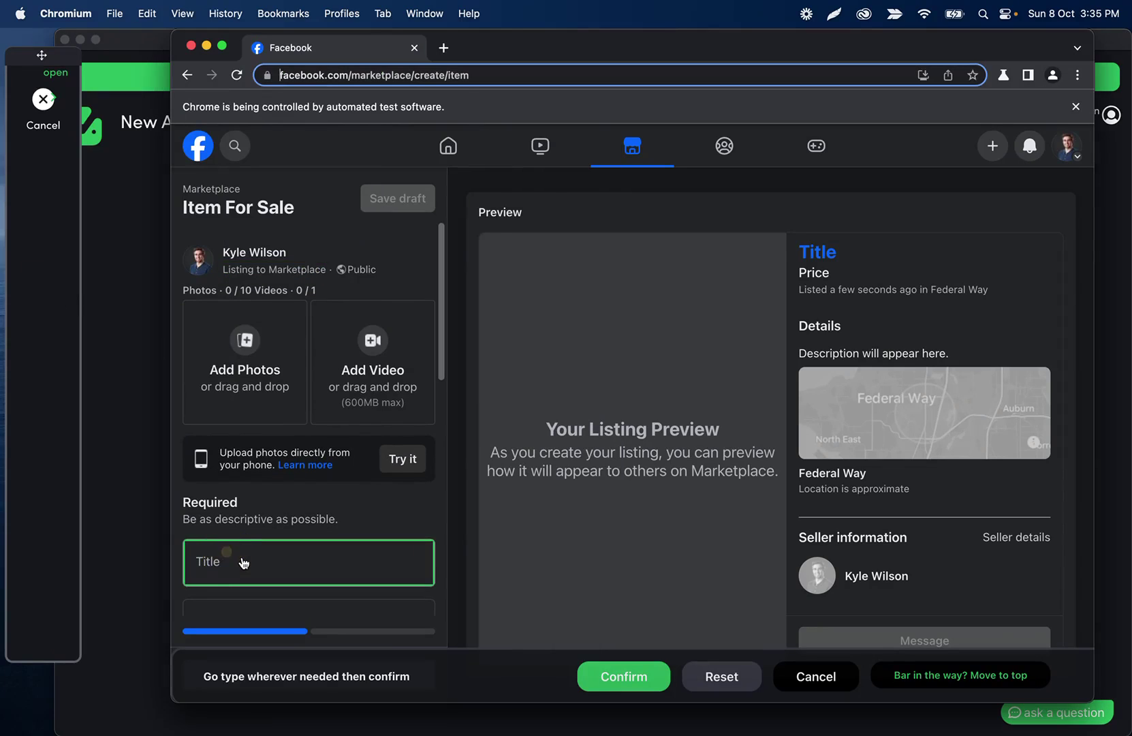
text(Title)
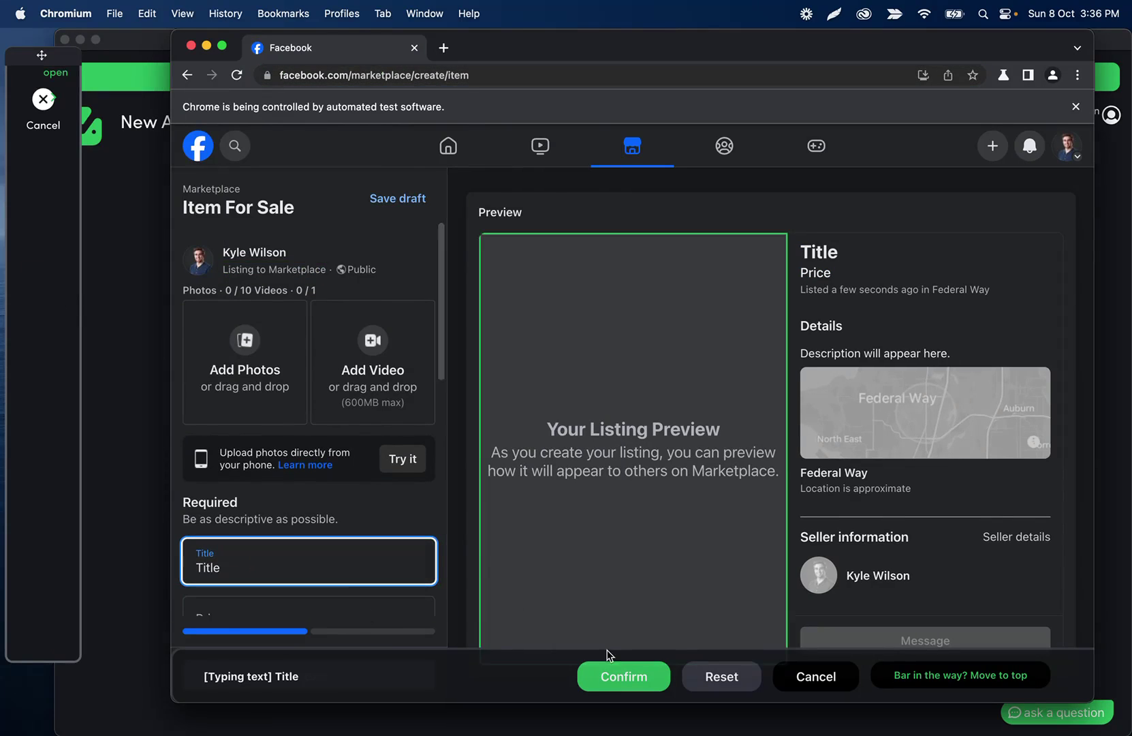
click(621, 676)
Step: Add Step 3 by recording the text "$50" typed into the listing's Price field
click(312, 363)
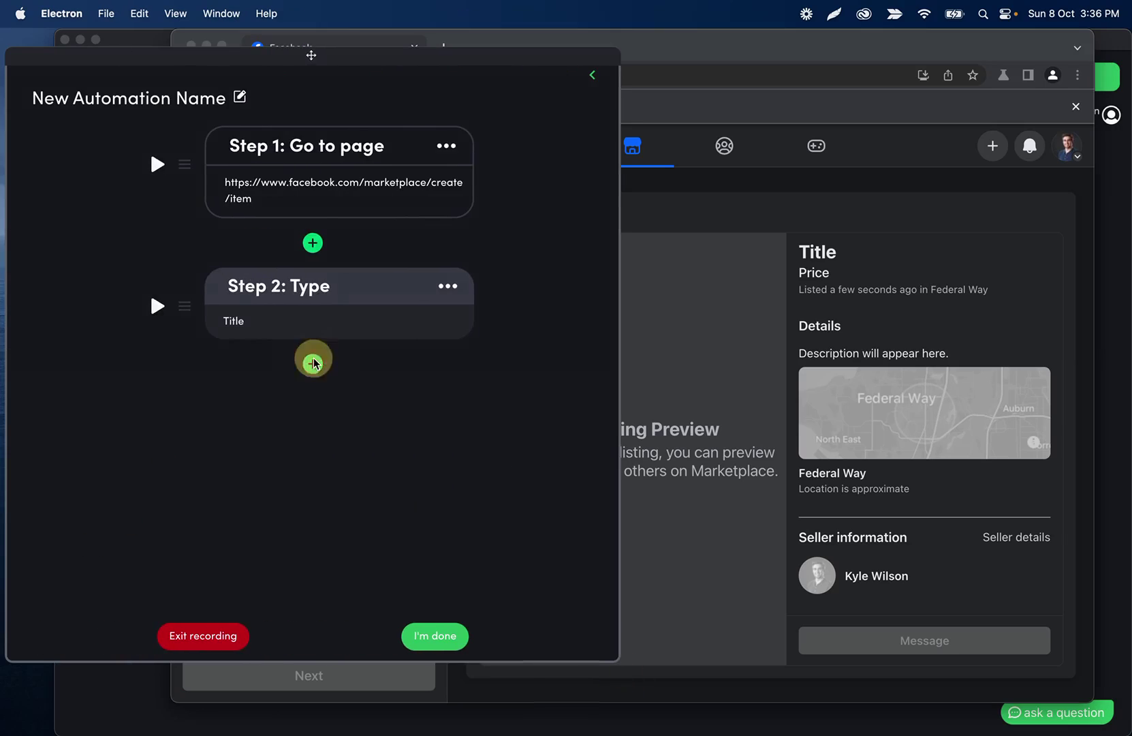
click(442, 278)
click(328, 282)
scroll(417, 461, down, 3)
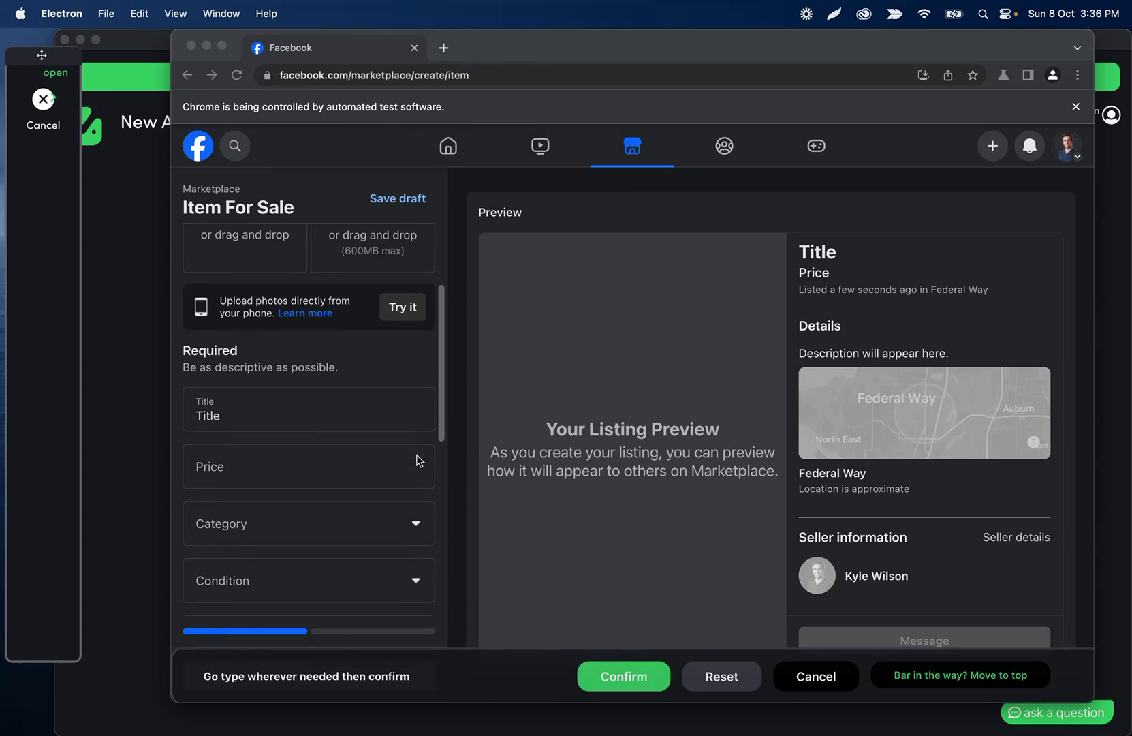
click(271, 470)
text($50)
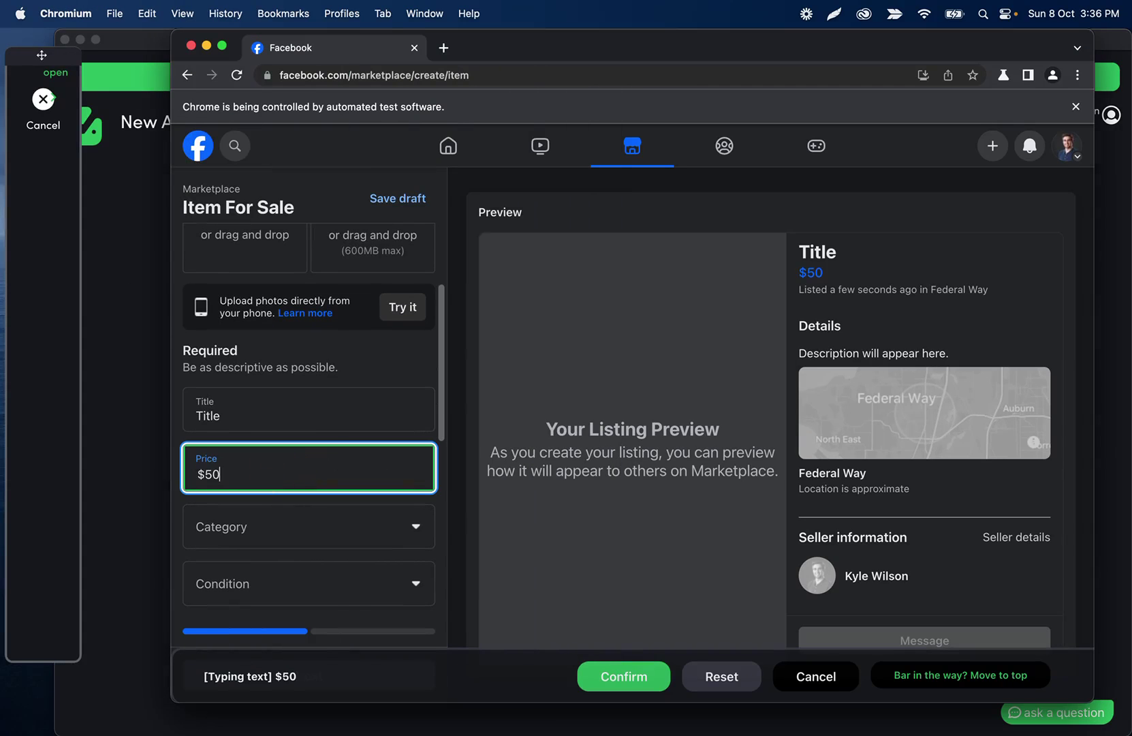
click(620, 675)
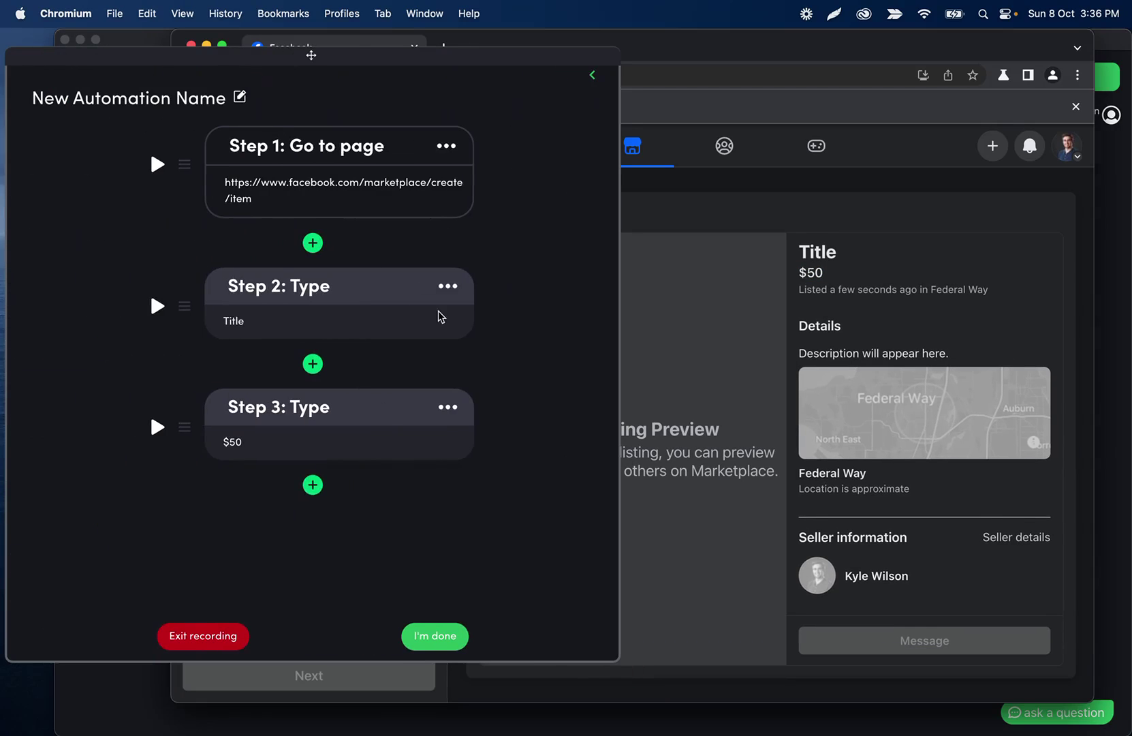
click(313, 484)
click(368, 265)
click(366, 267)
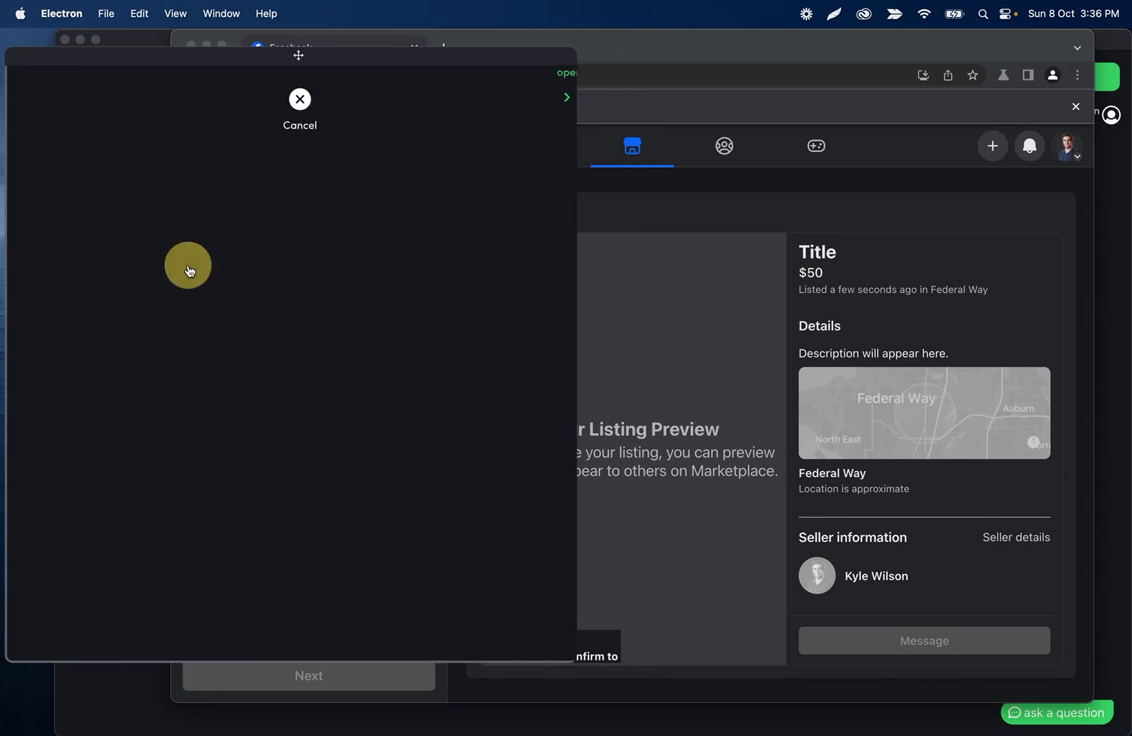
scroll(361, 436, down, 3)
click(321, 334)
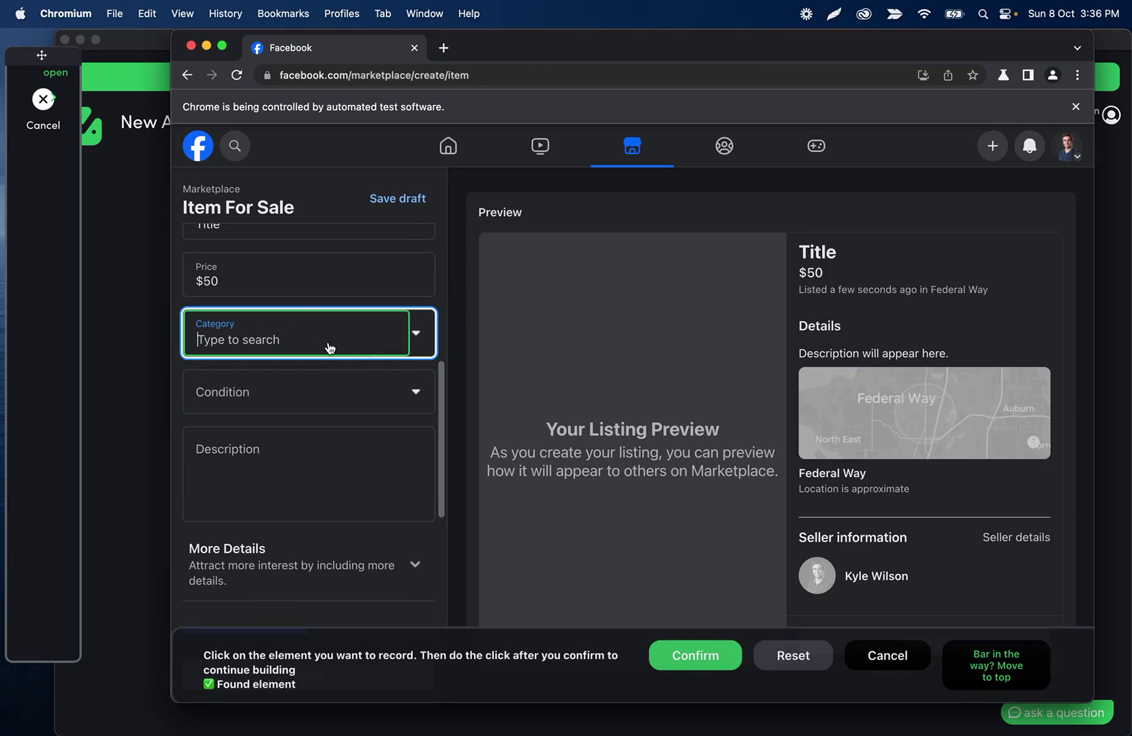
click(887, 654)
Step: Add Step 4 by recording the text "Car Parts & Accessories" typed into the listing's Category field
click(313, 486)
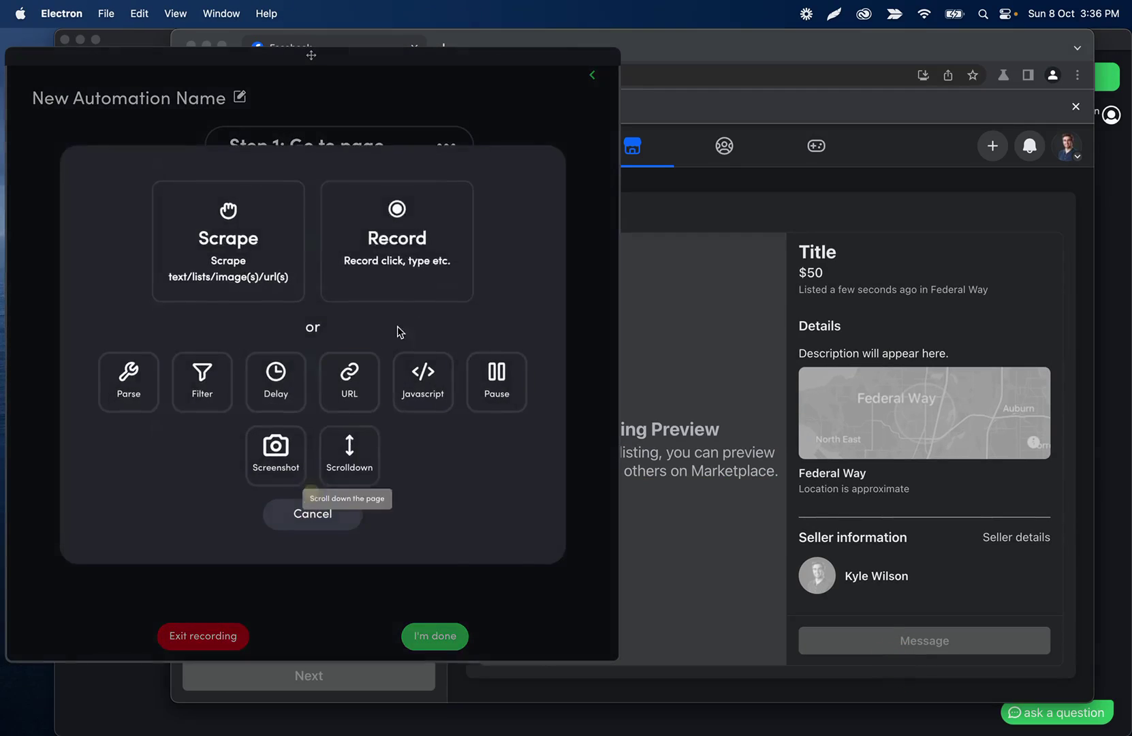
click(402, 259)
click(331, 255)
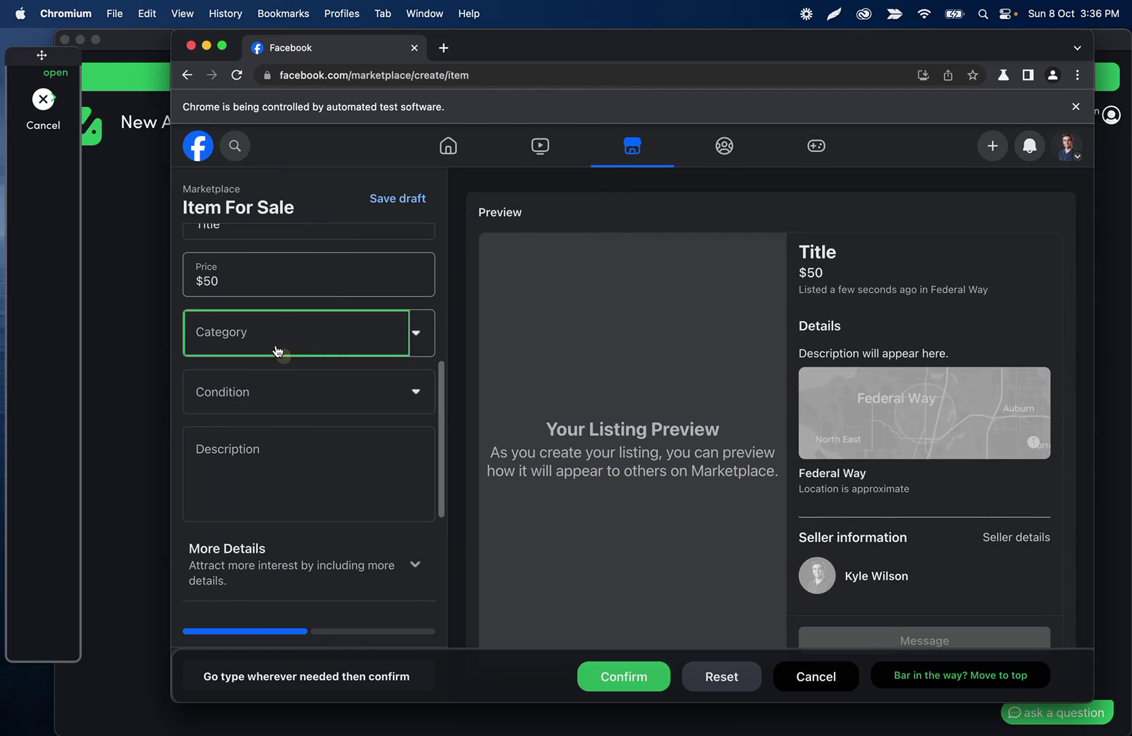
click(316, 337)
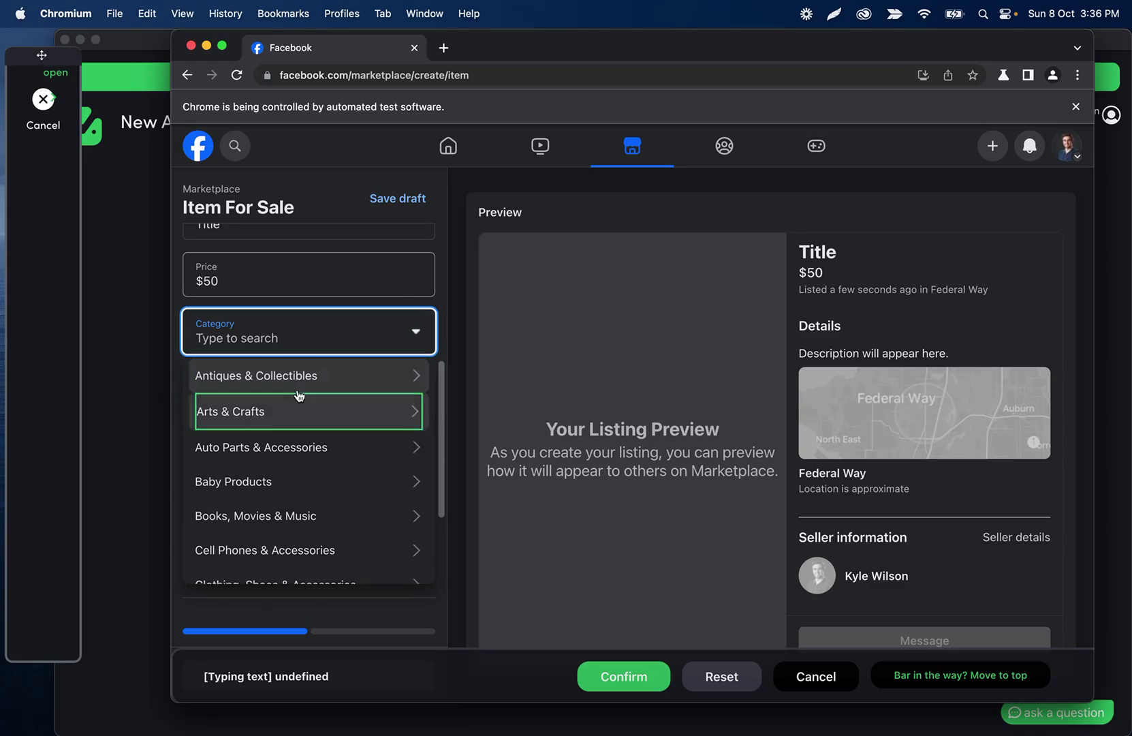
text(cars)
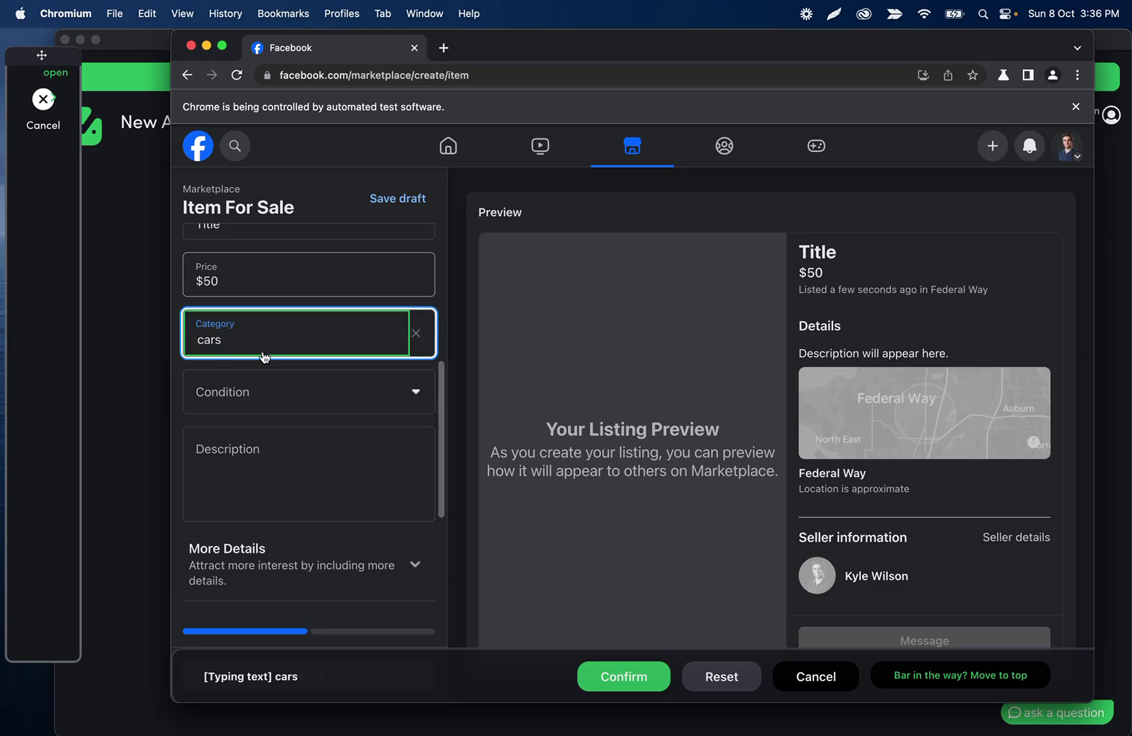
key(BackSpace)
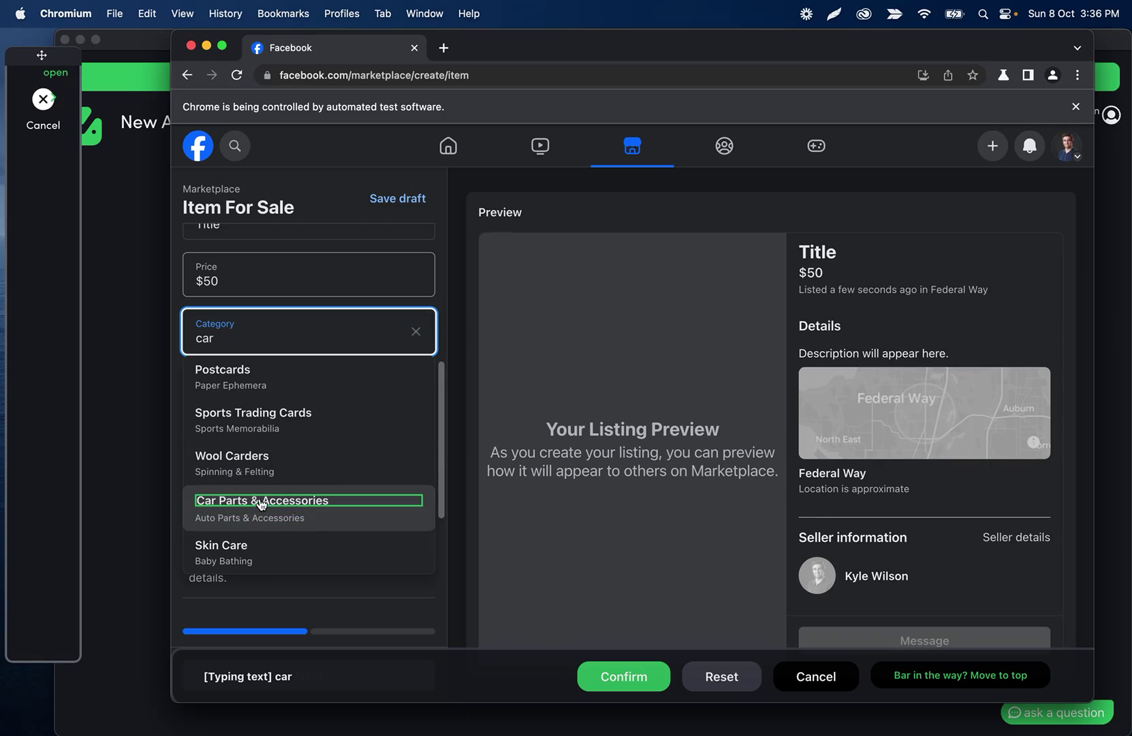
text(pa)
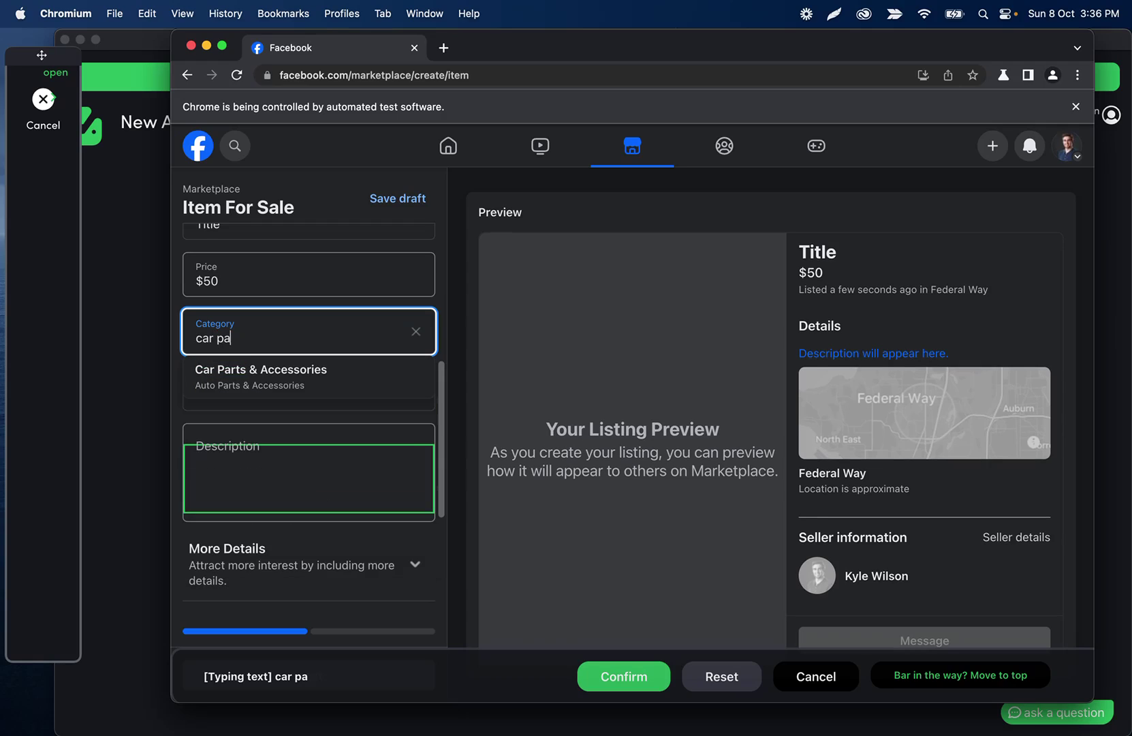
key(super+a)
key(BackSpace)
text(Car Par)
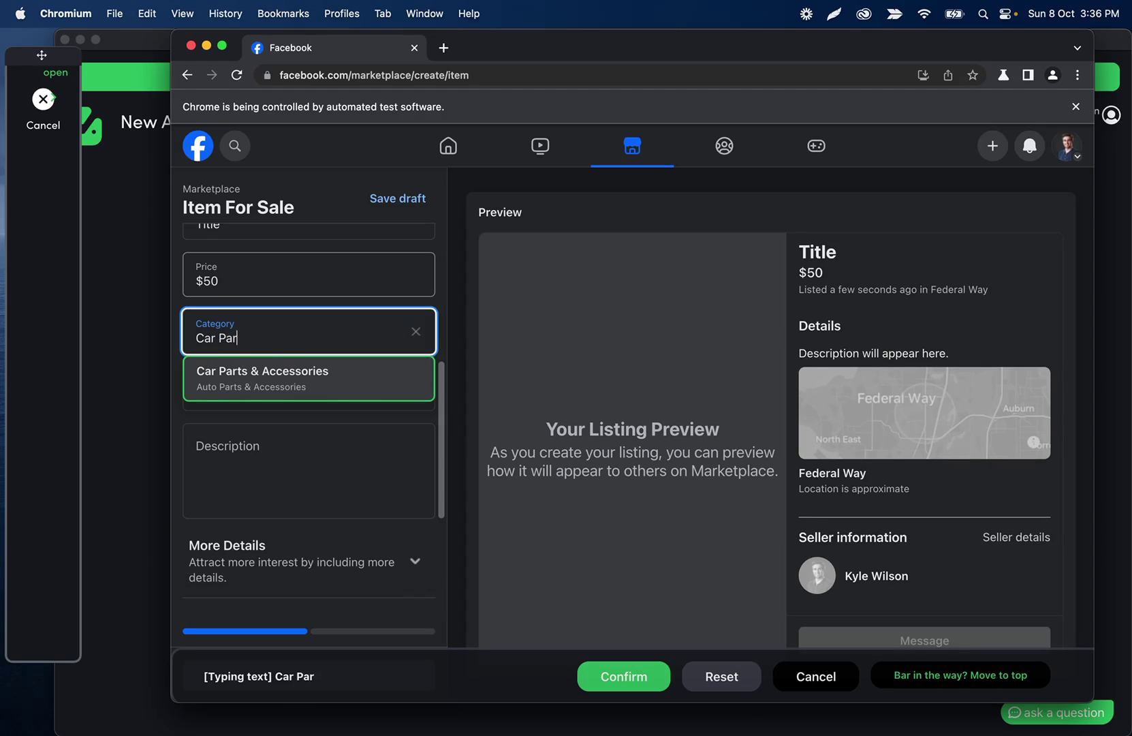
text(ts & Accessories)
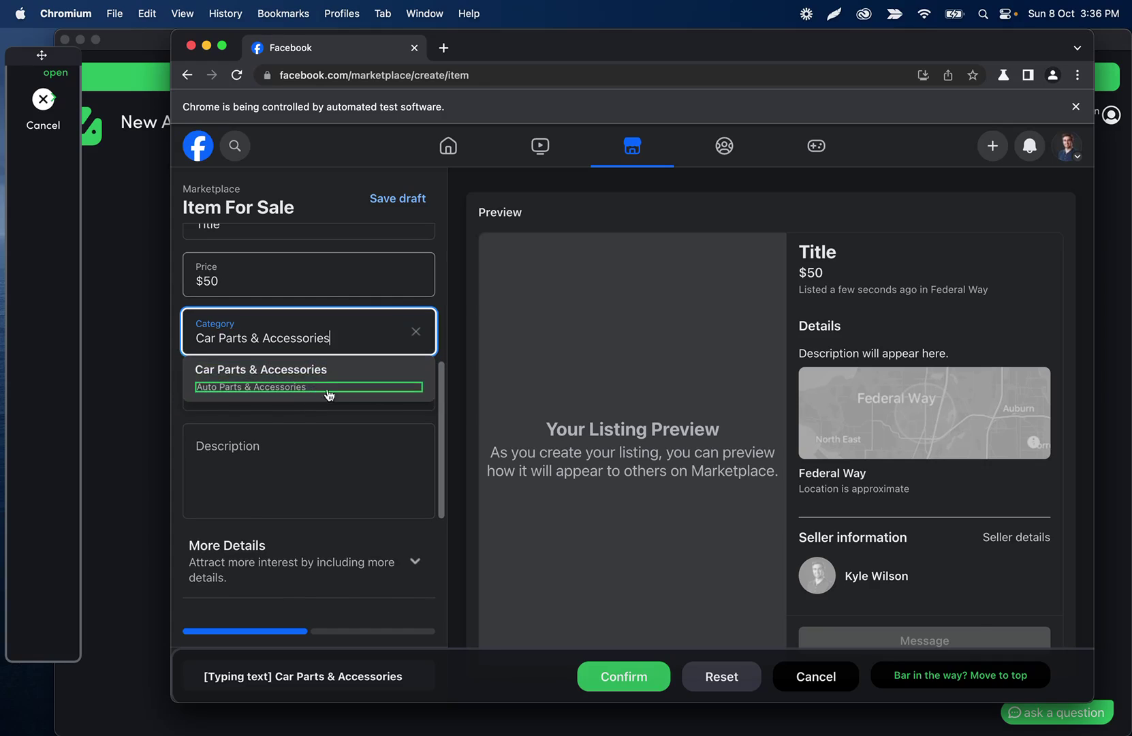
click(629, 683)
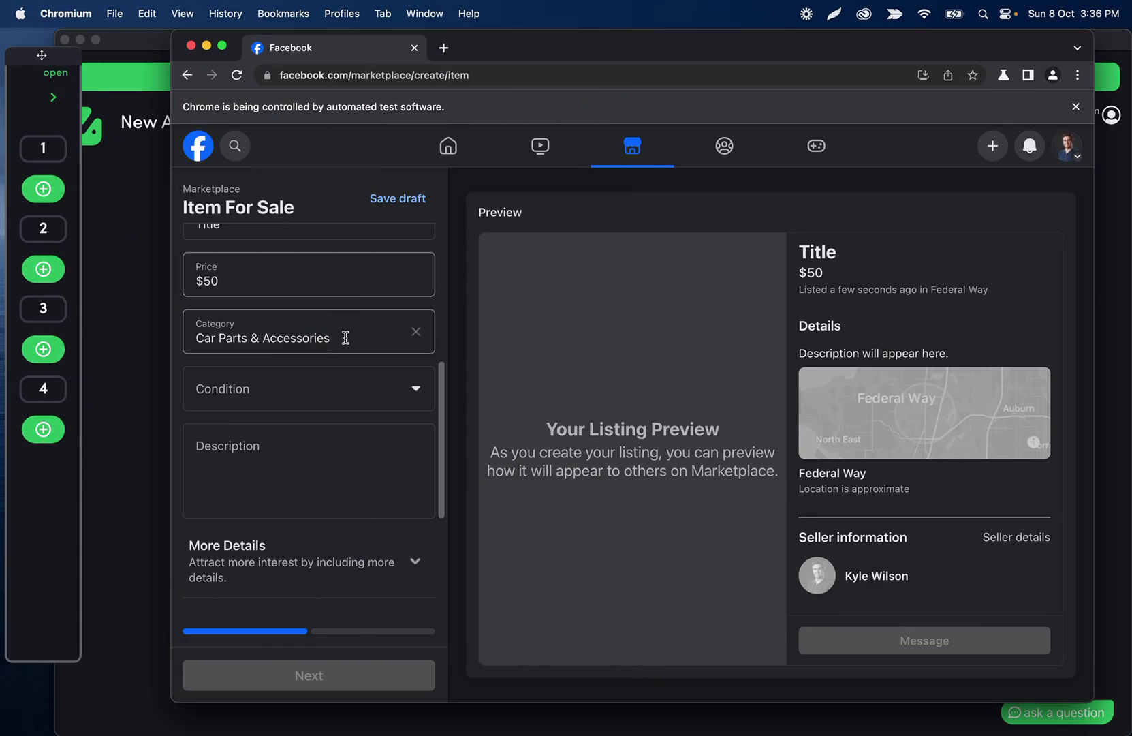
Step: Clear the listing's Category field and run Step 4 on its own to test that it fills in the category
click(352, 333)
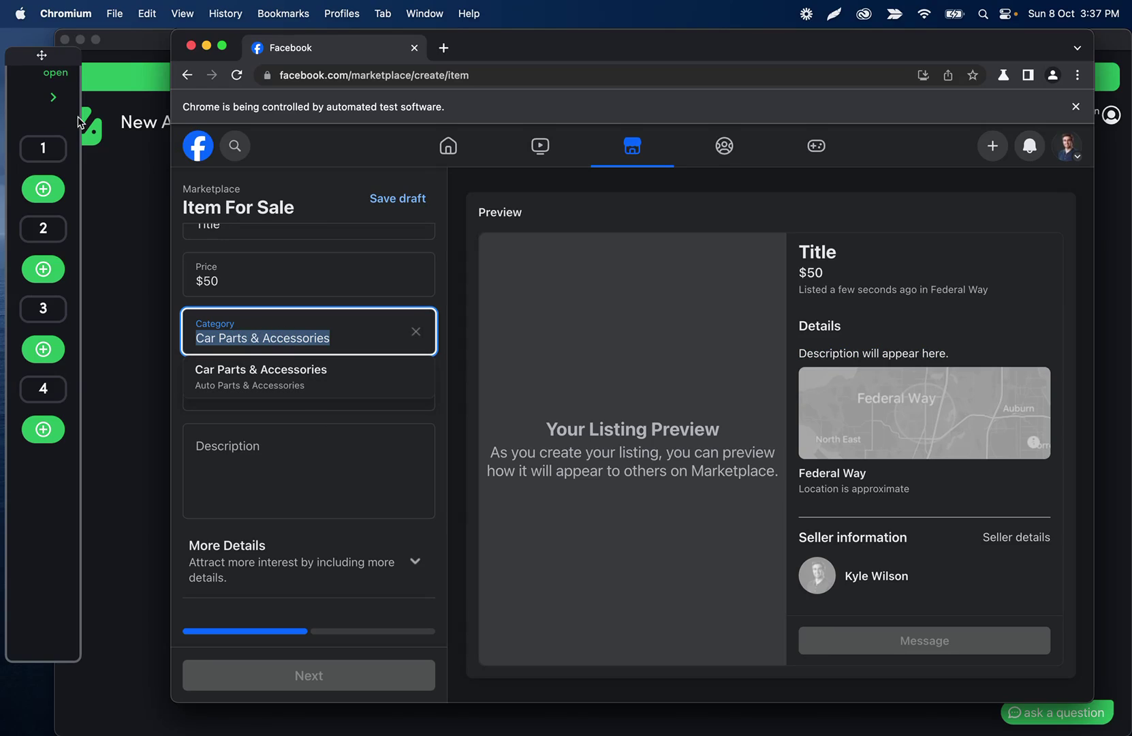
key(BackSpace)
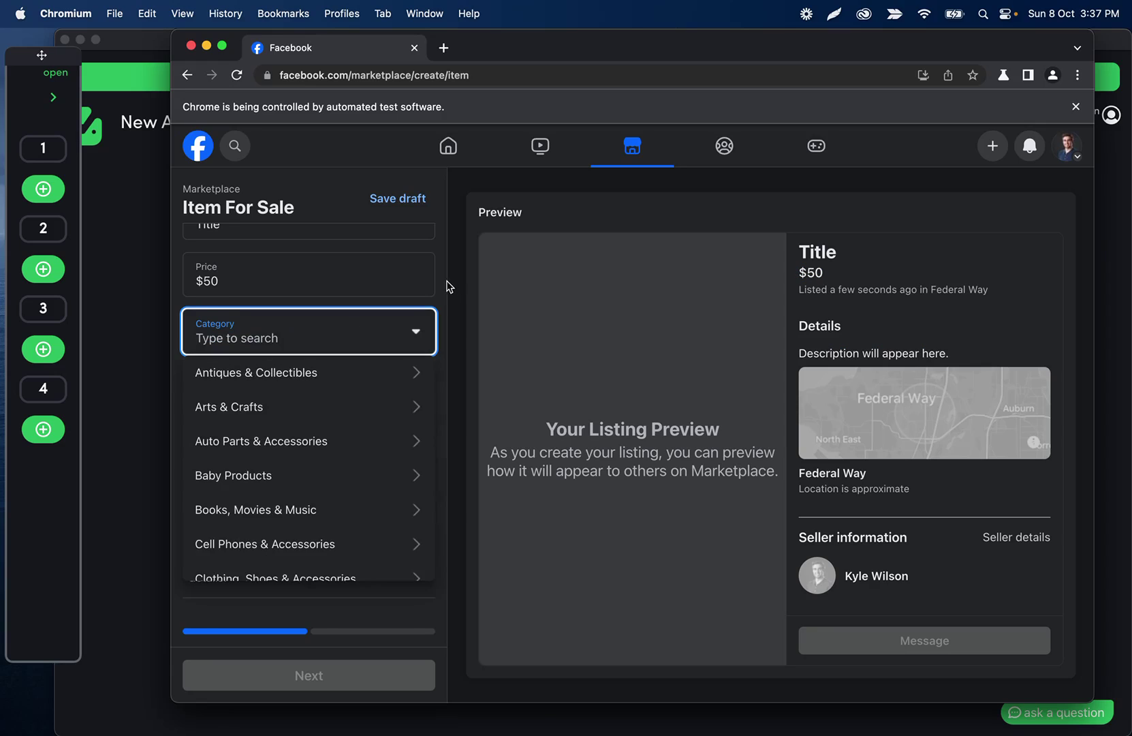
click(407, 413)
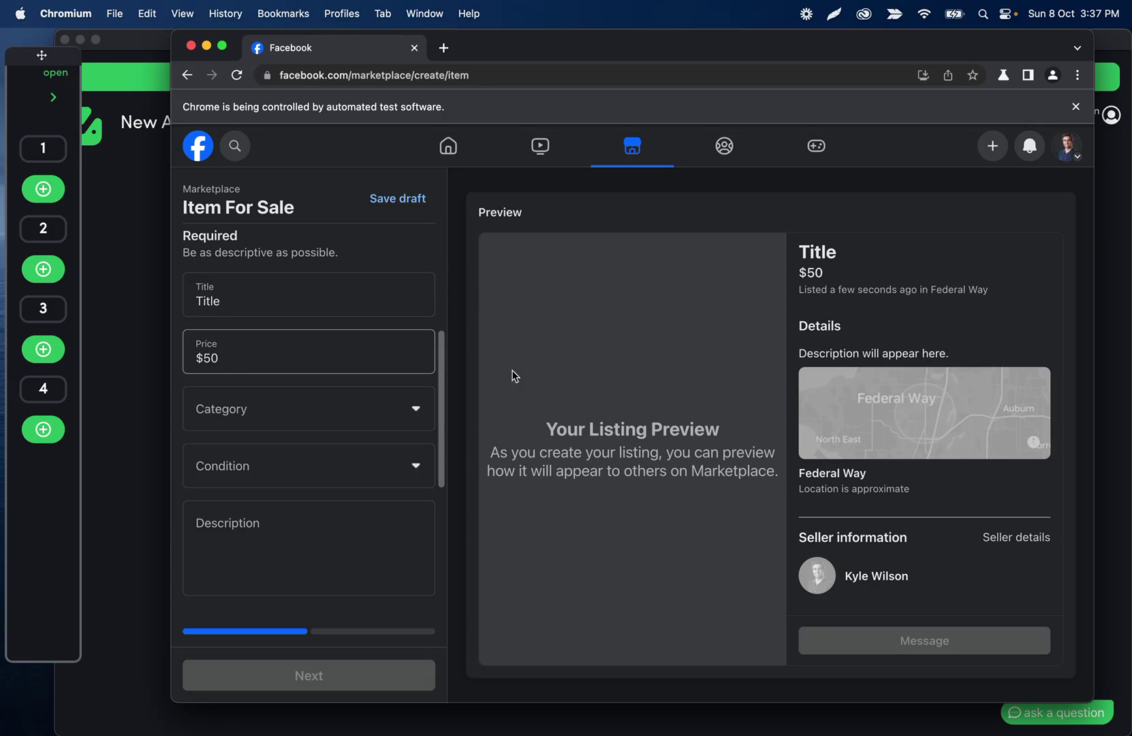
click(52, 86)
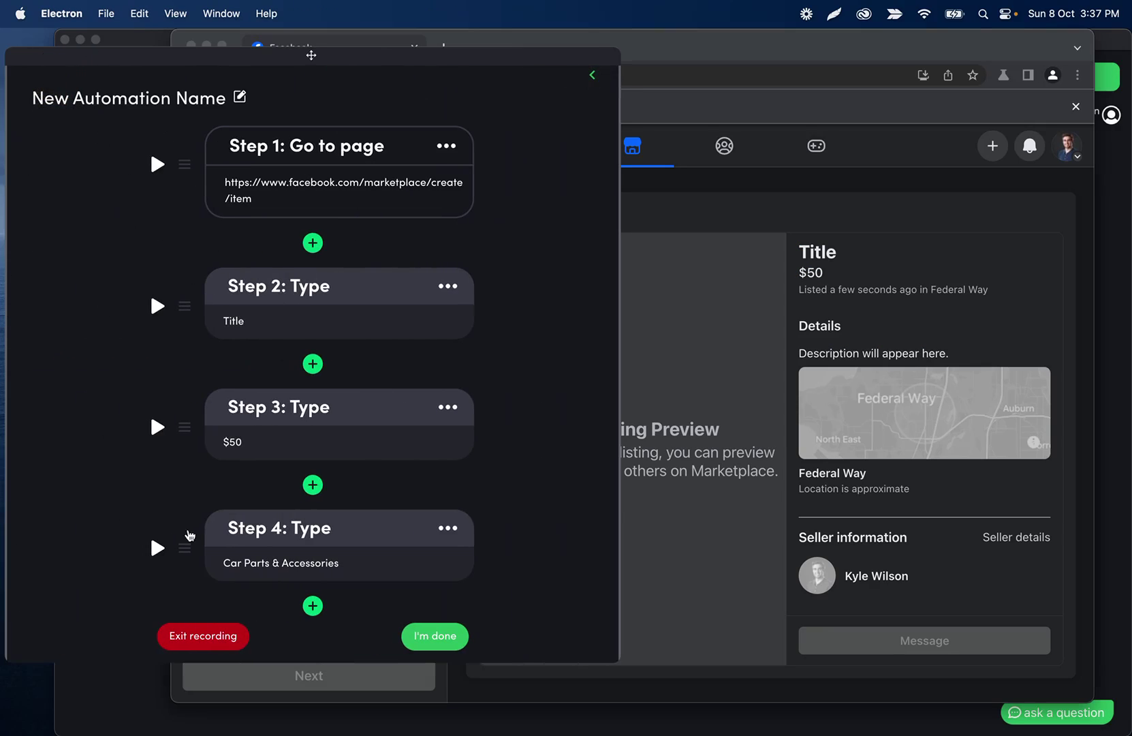
click(592, 75)
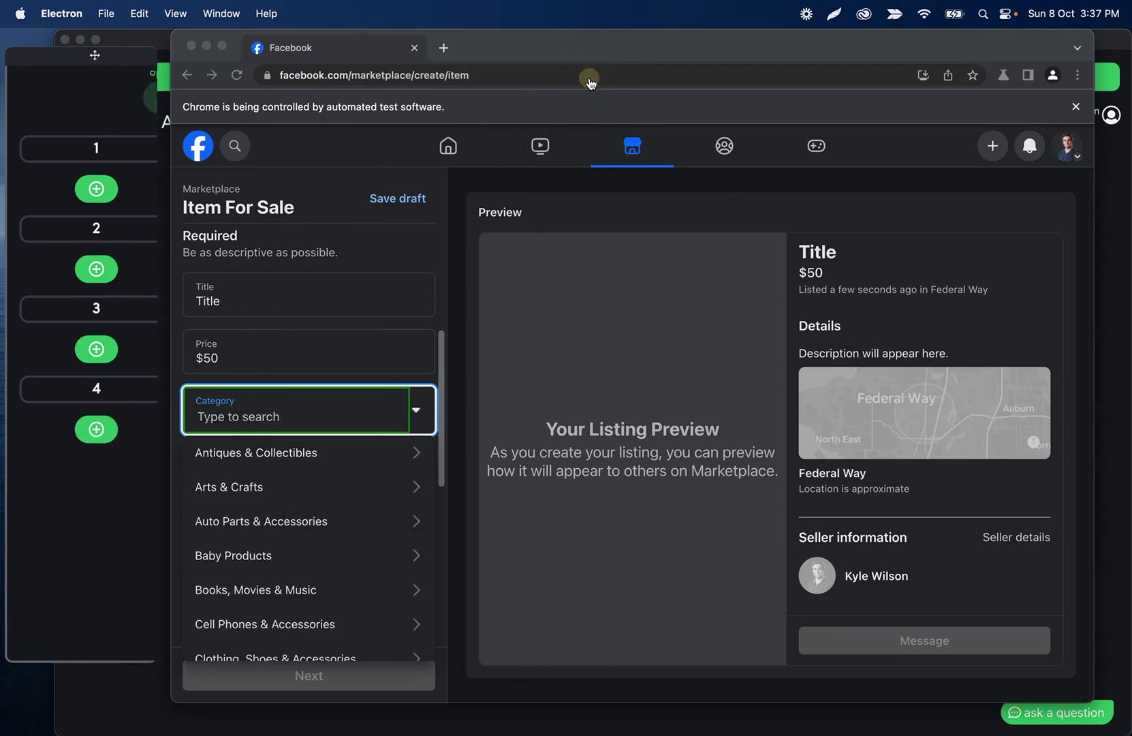
click(462, 454)
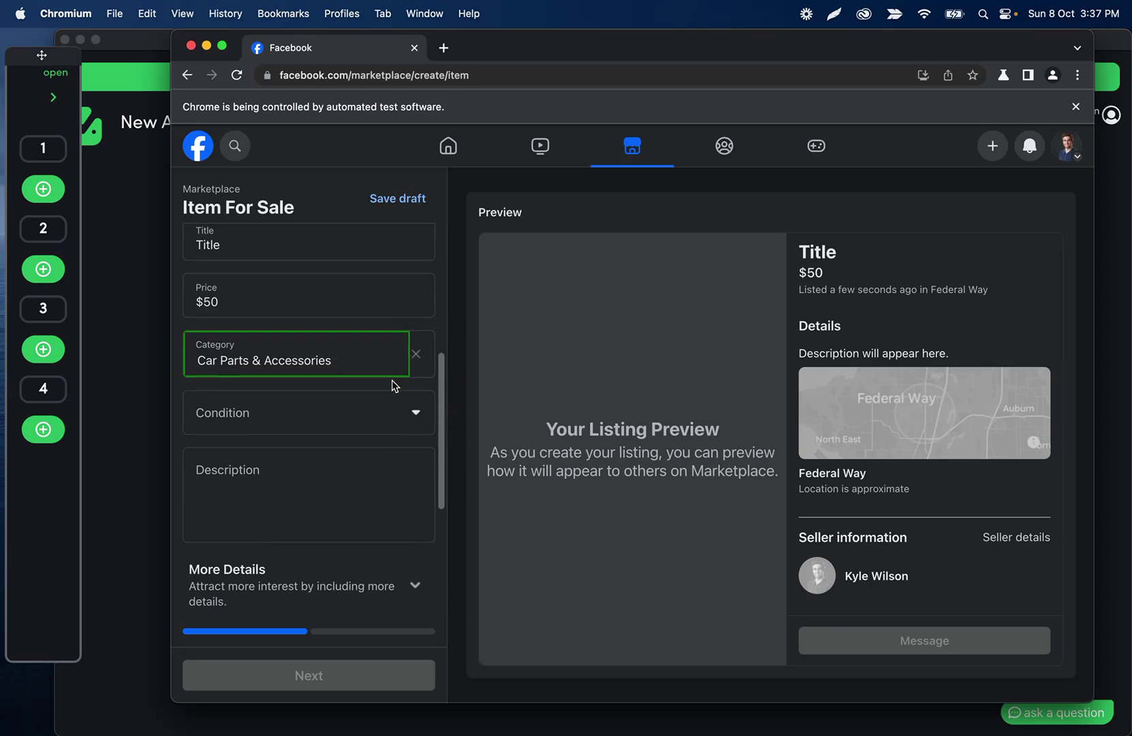
Step: Add Step 5 by recording a click action on the listing's Condition field
click(413, 412)
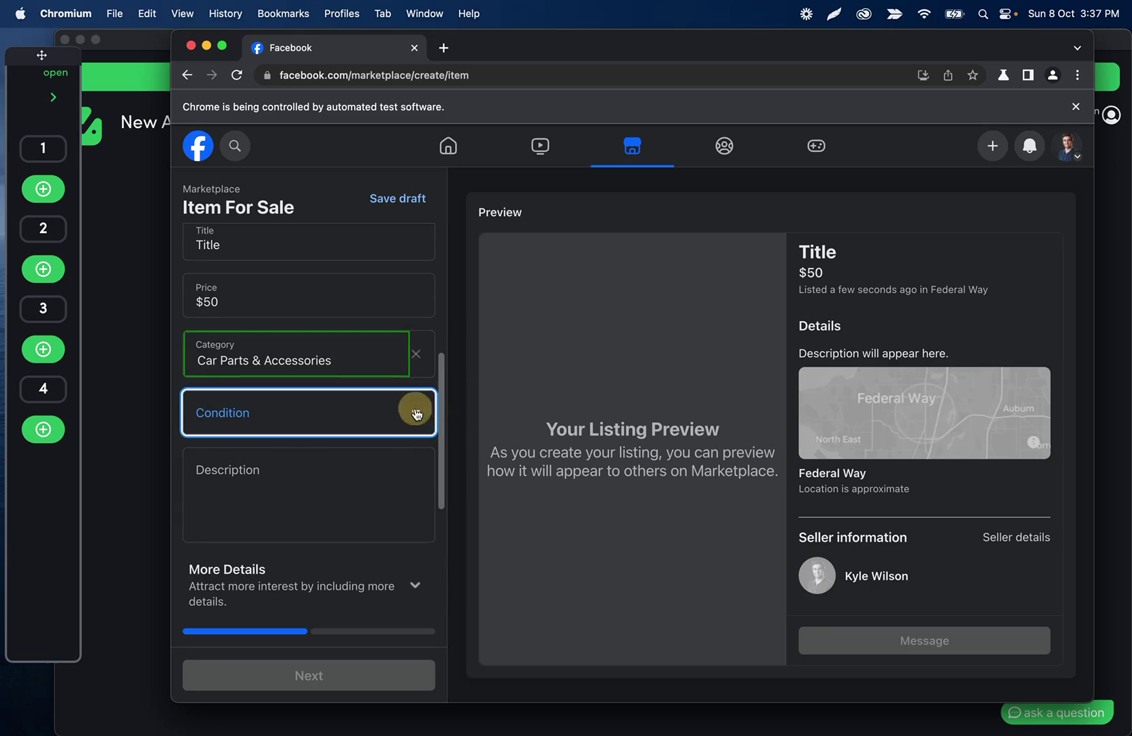
click(53, 96)
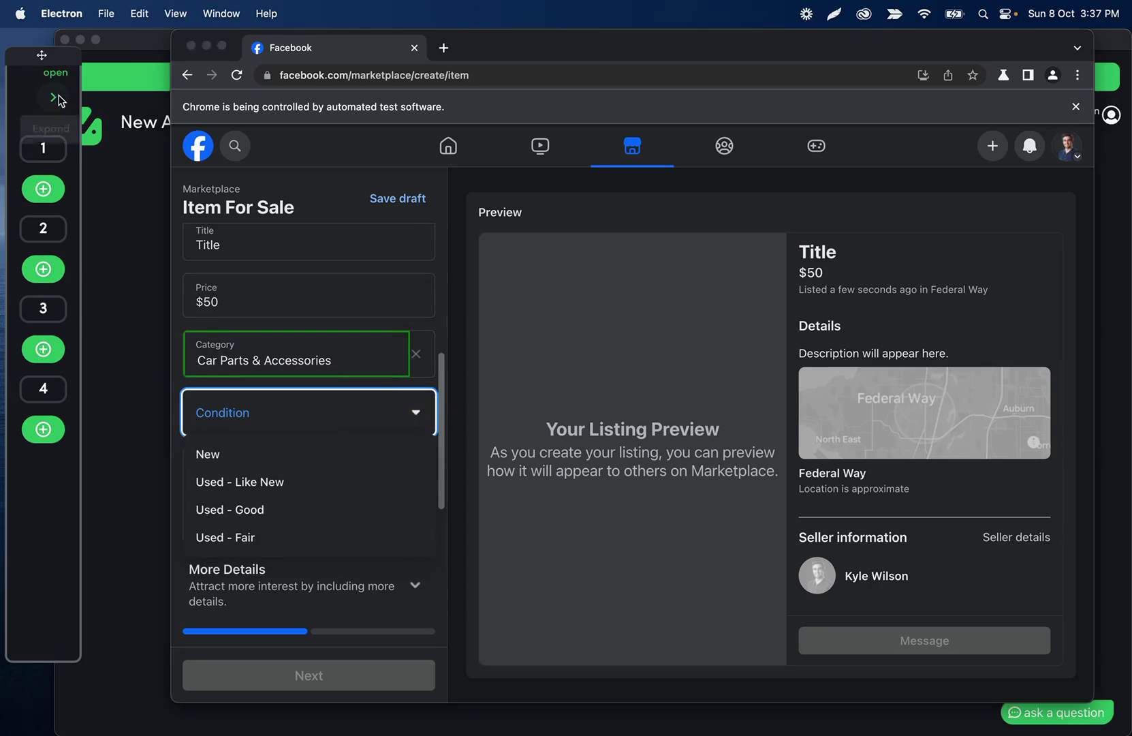
click(313, 605)
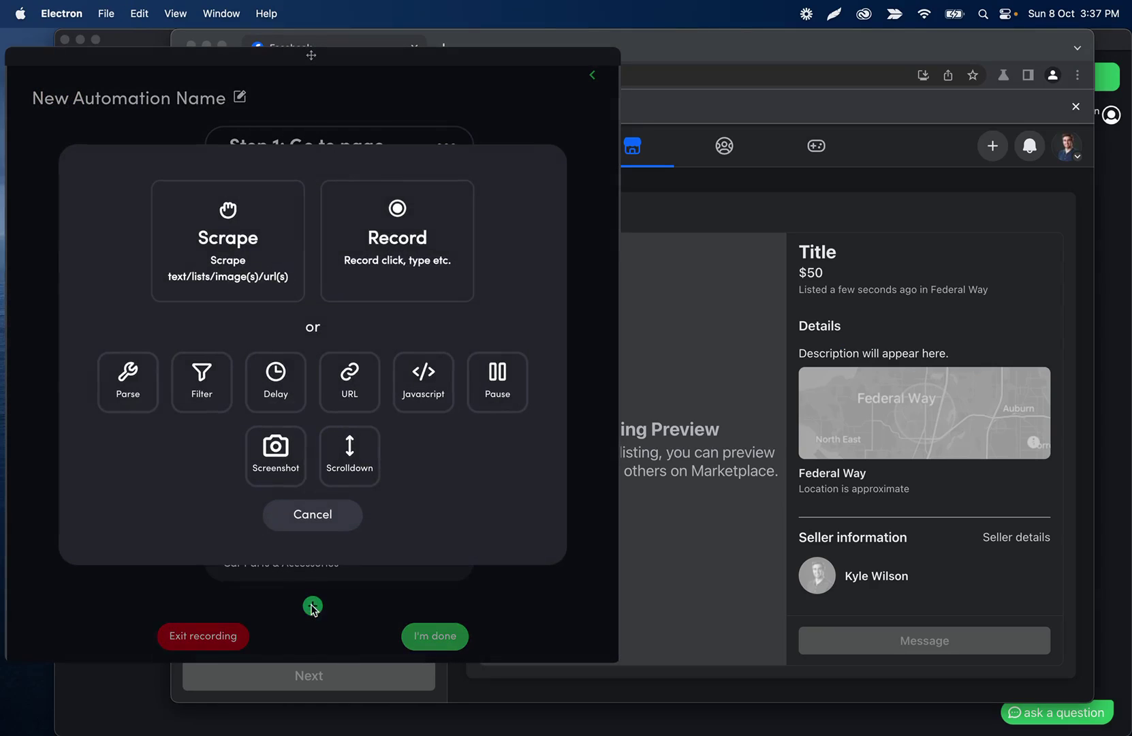
click(384, 250)
click(126, 266)
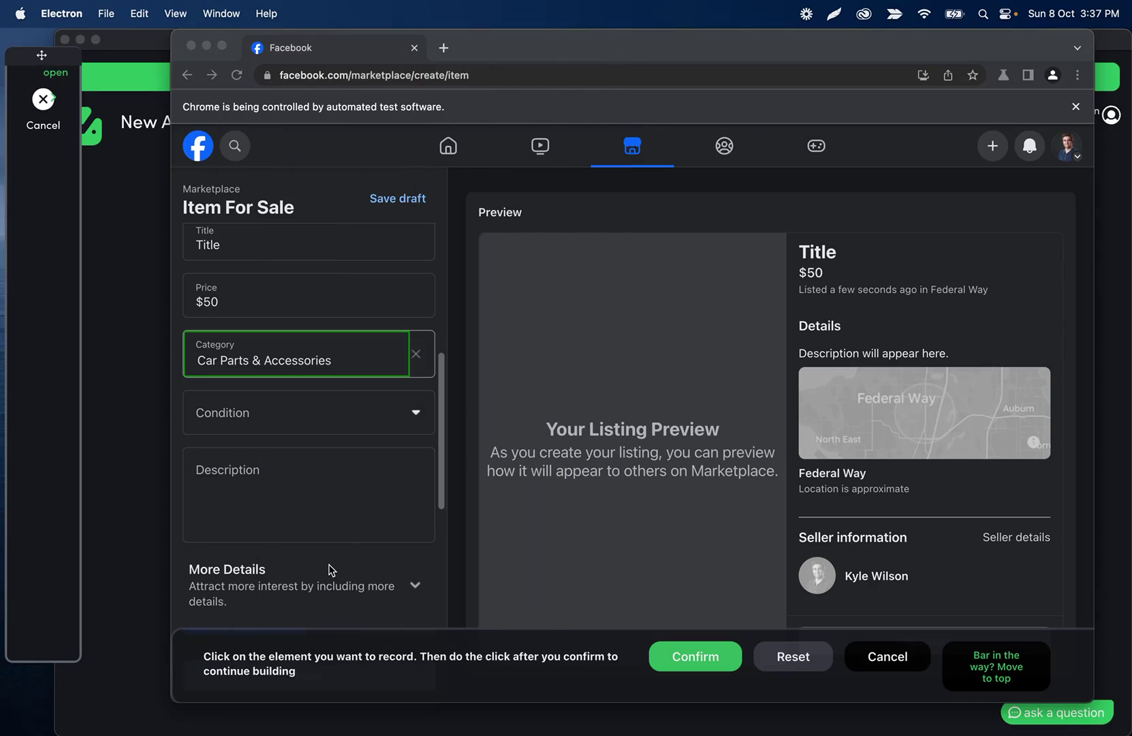
click(354, 424)
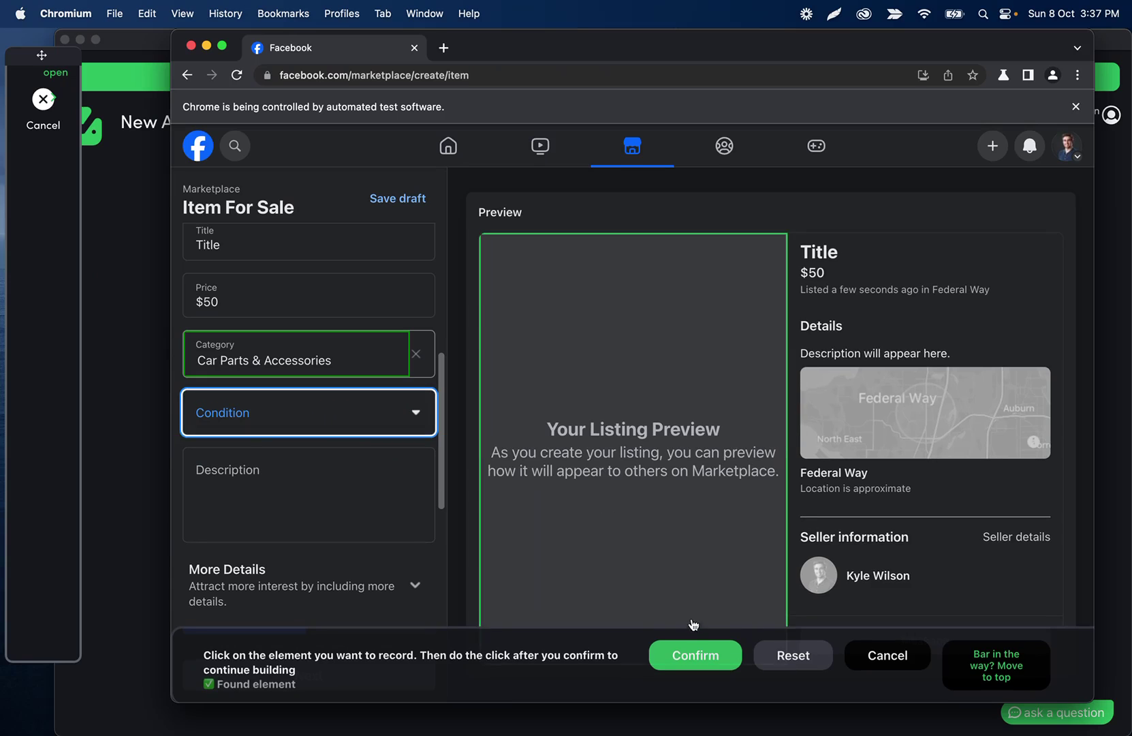
click(683, 656)
Step: Return to the listing form and open the Condition options to match the recorded action
scroll(391, 405, down, 4)
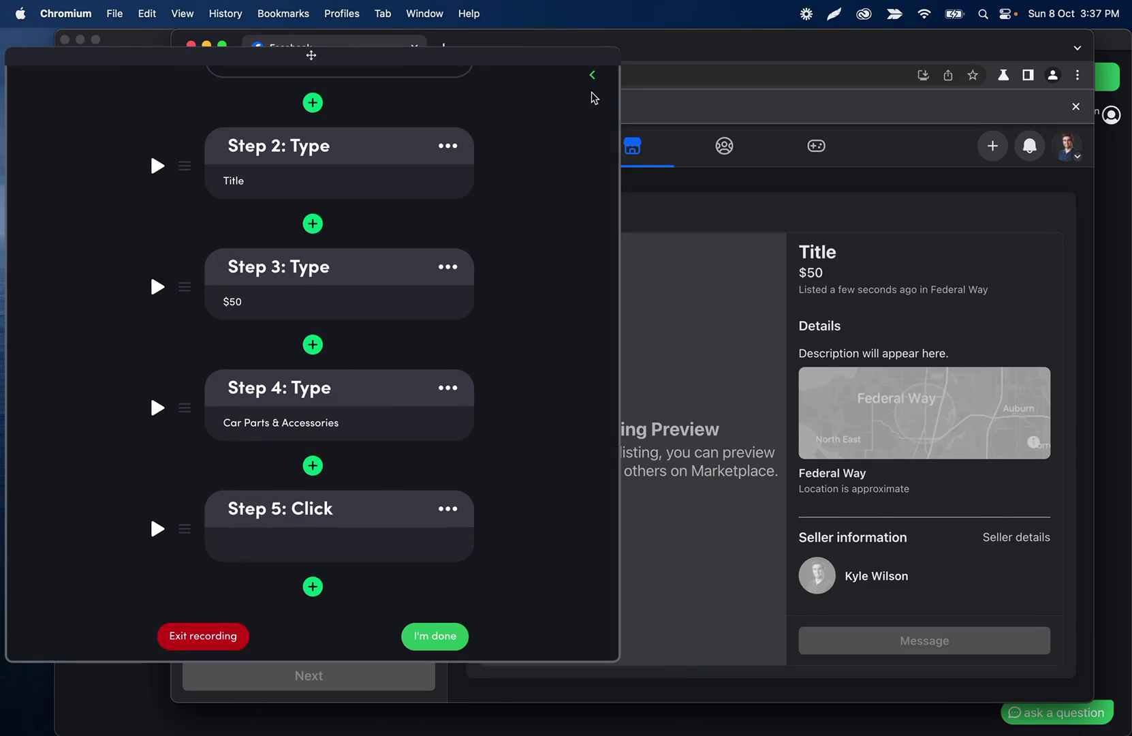
click(593, 81)
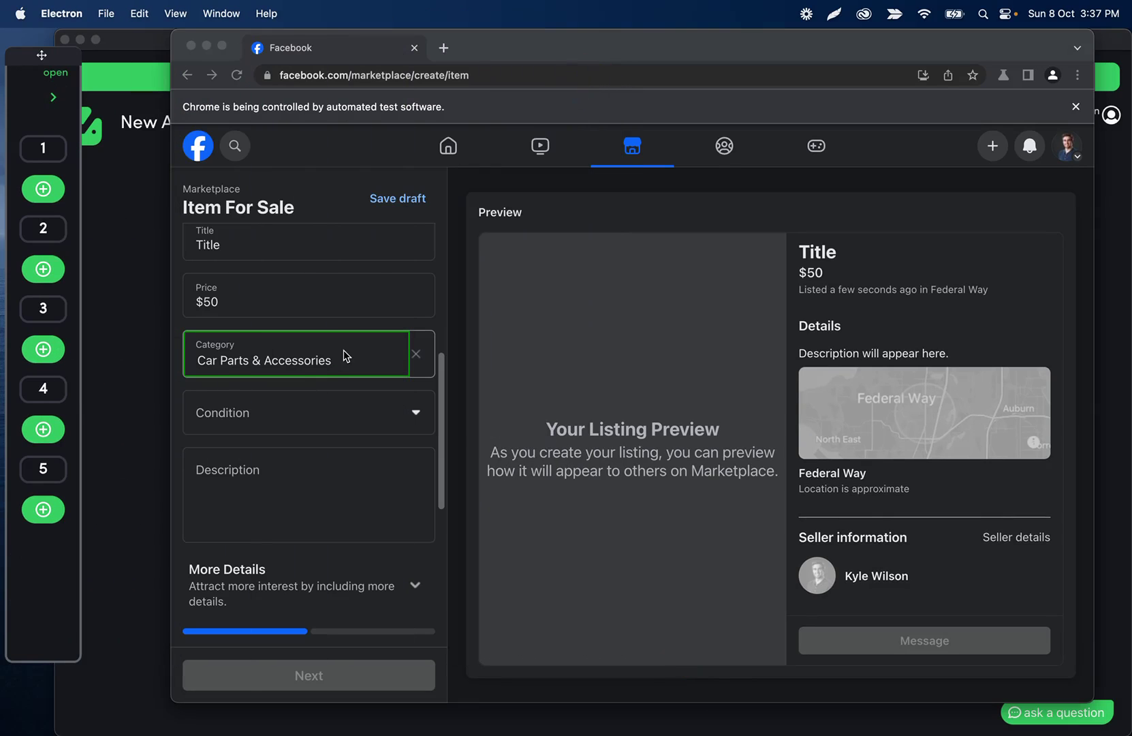
click(368, 424)
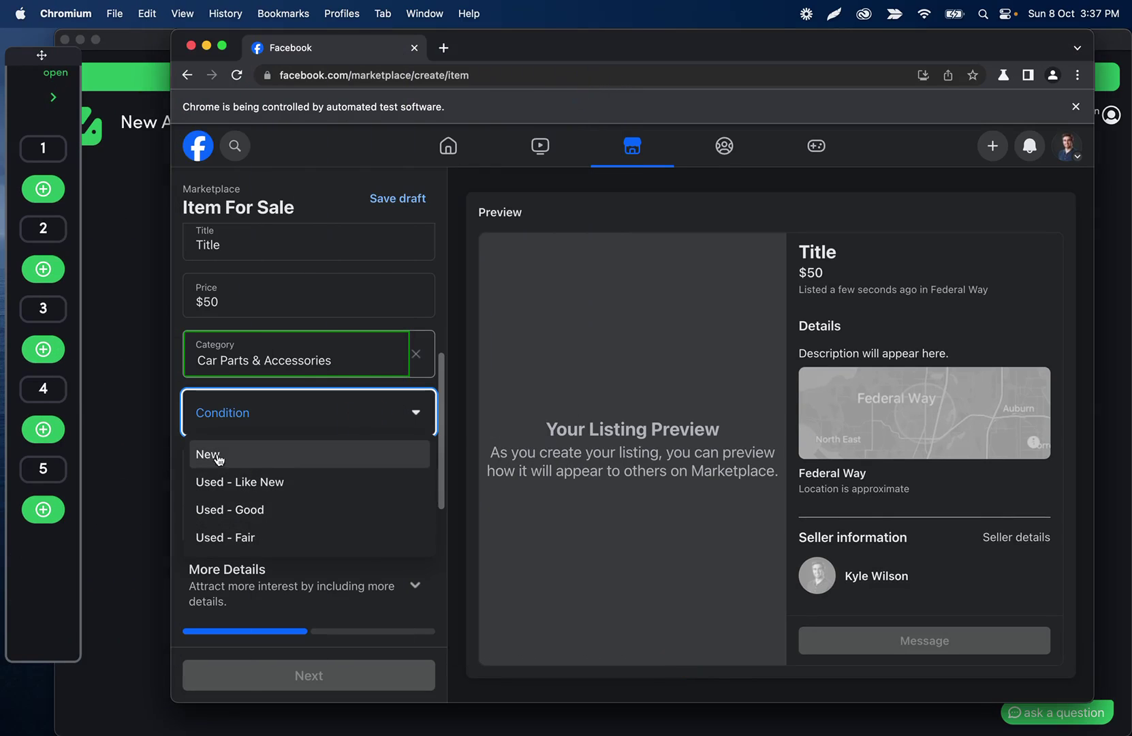
Step: Reopen the Condition options in the listing form and run Step 5 on its own to test it
click(157, 400)
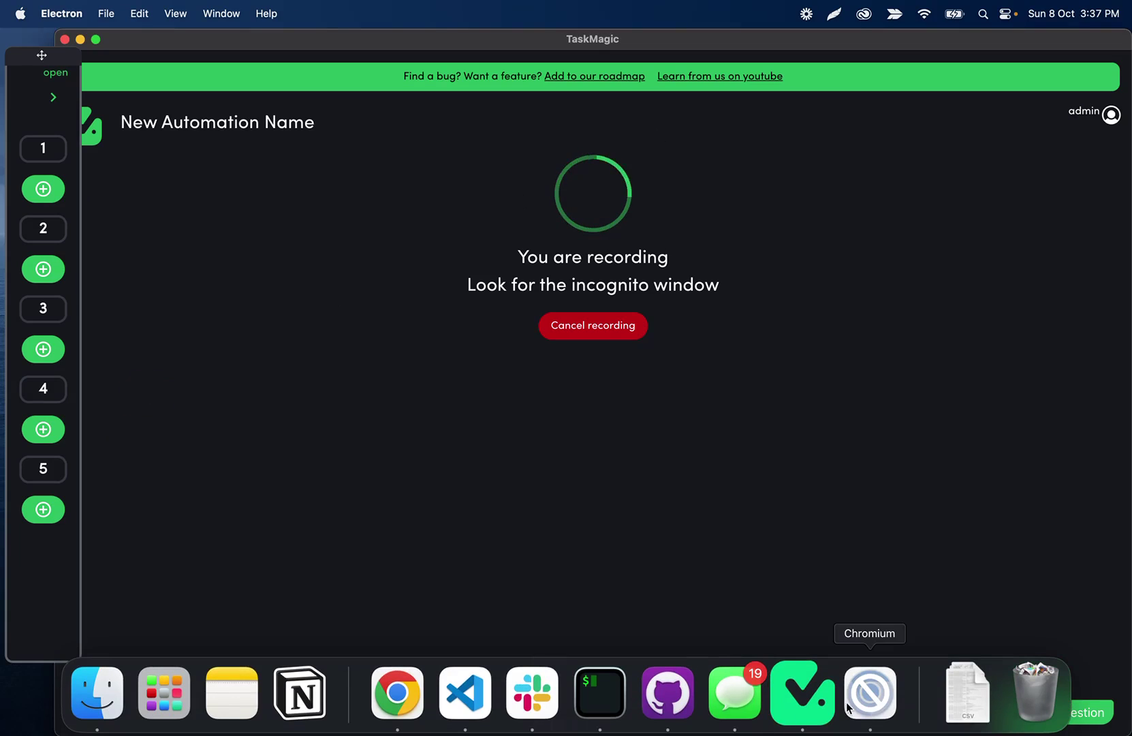
click(848, 707)
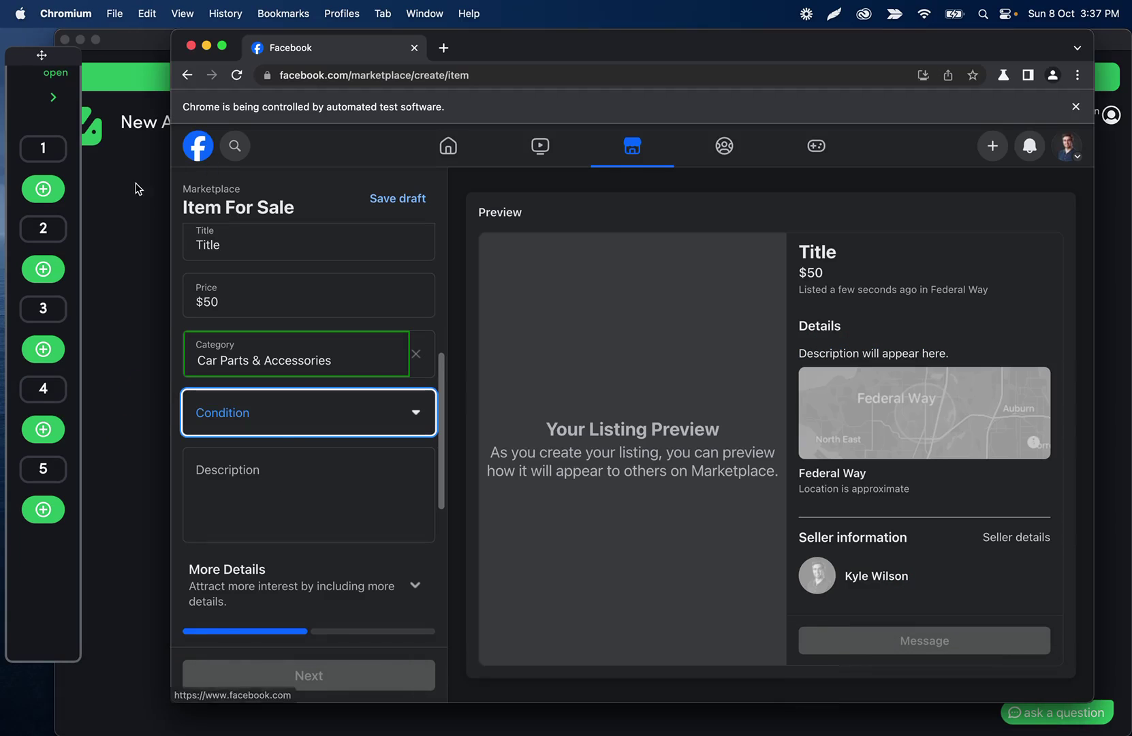
click(326, 421)
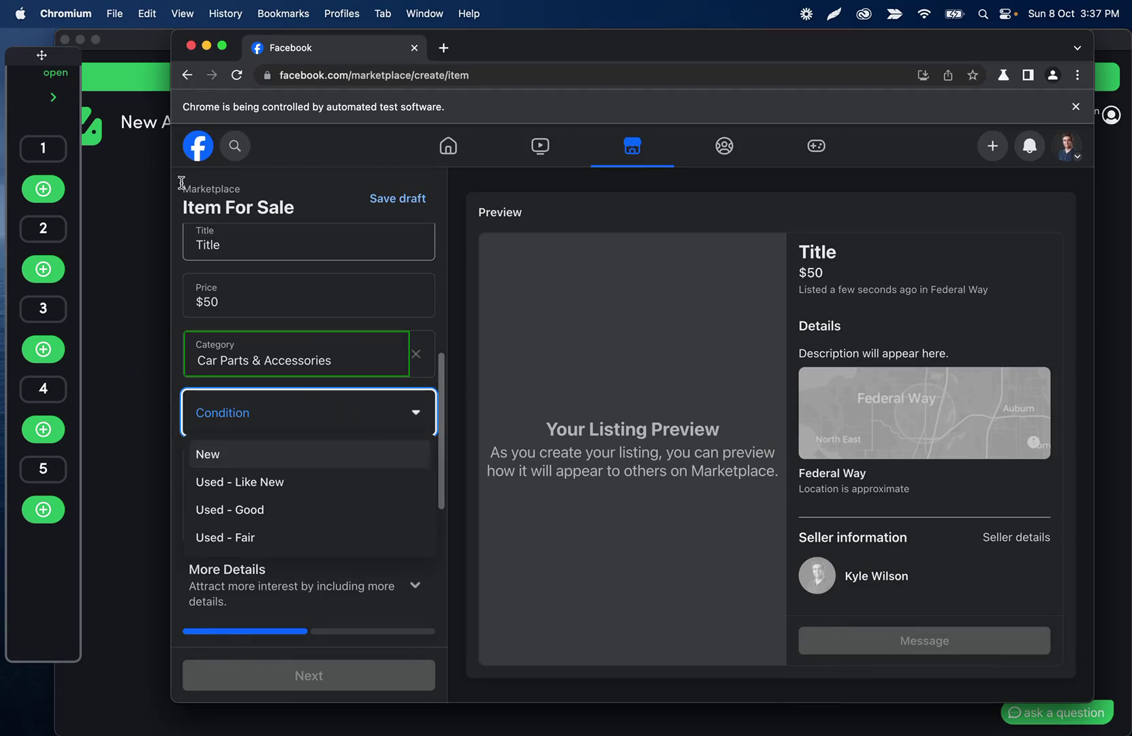
click(53, 99)
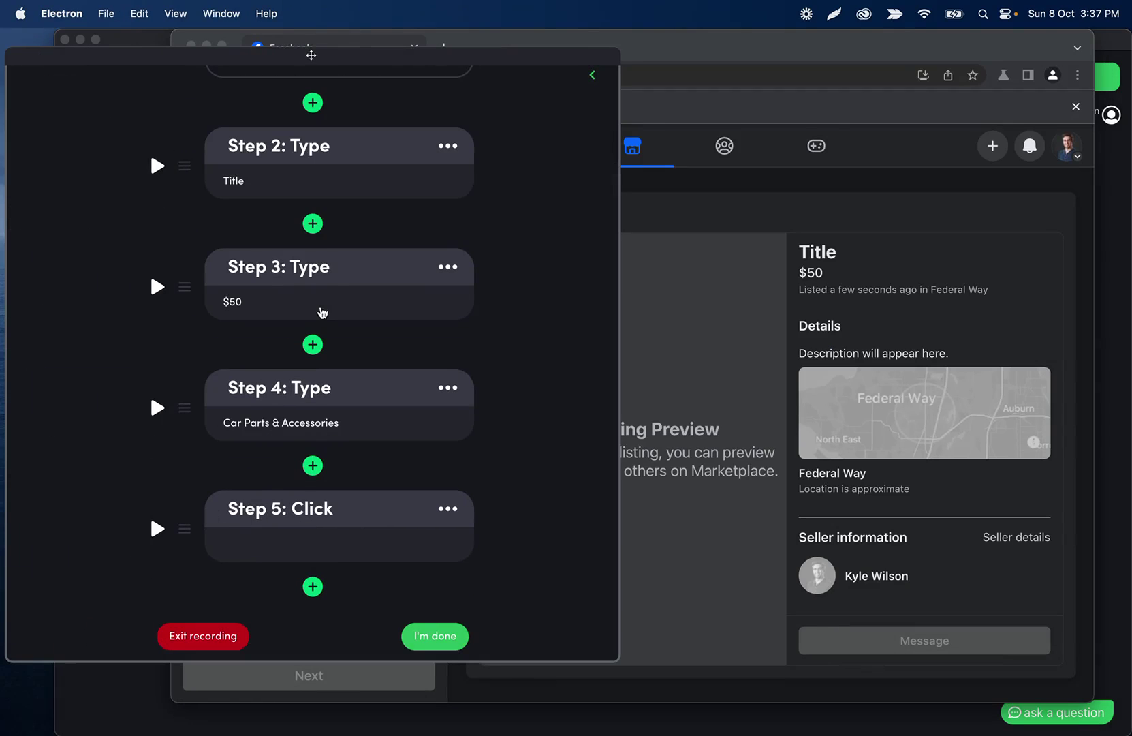
click(156, 528)
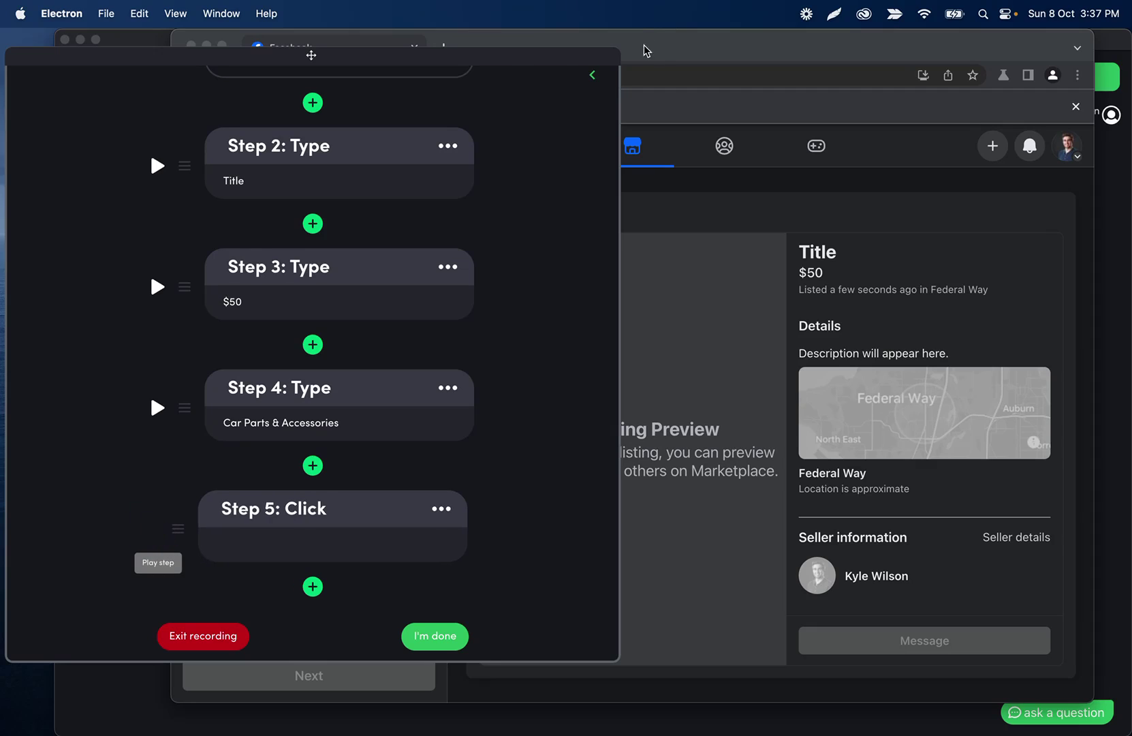
drag(620, 62, 689, 93)
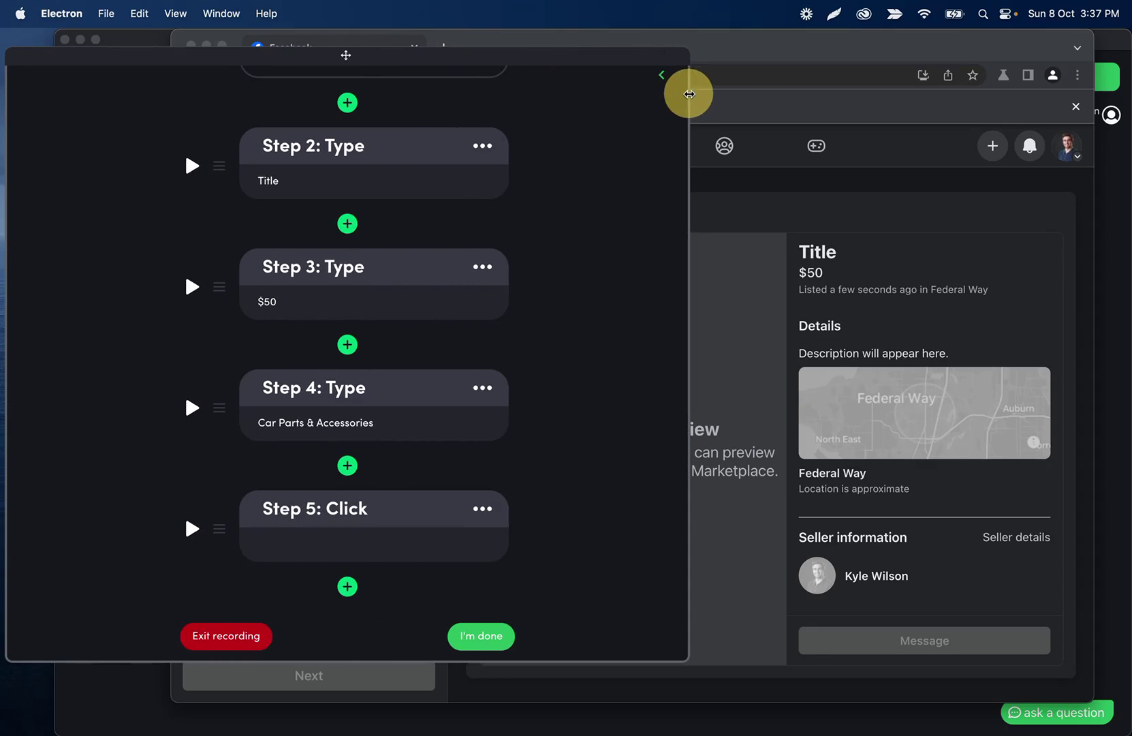
Step: Add Step 6 by recording a click action on the "New" option of the listing's Condition field
click(347, 586)
click(394, 225)
click(171, 263)
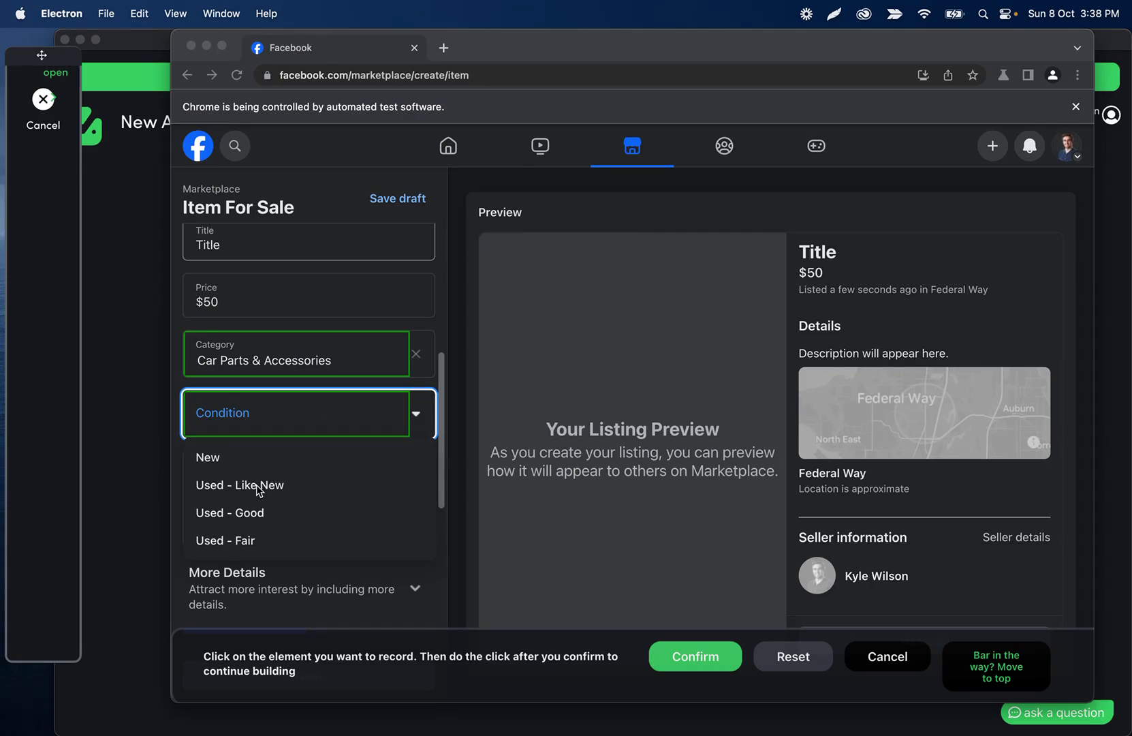
click(257, 485)
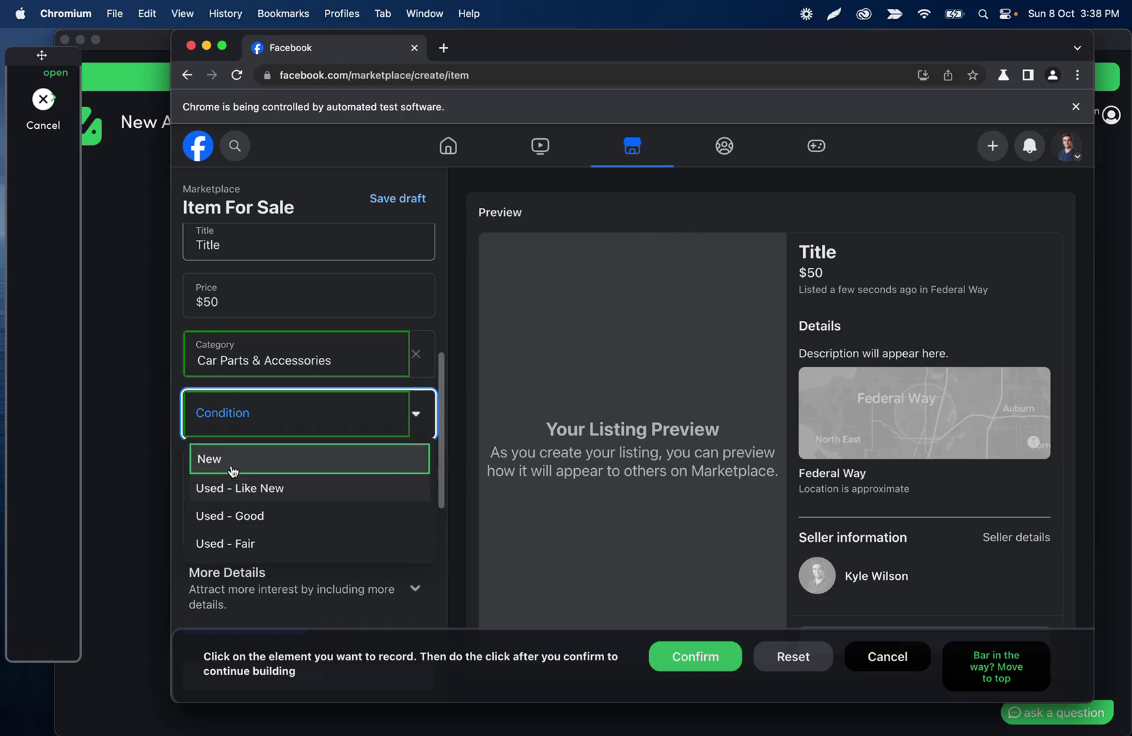
click(246, 468)
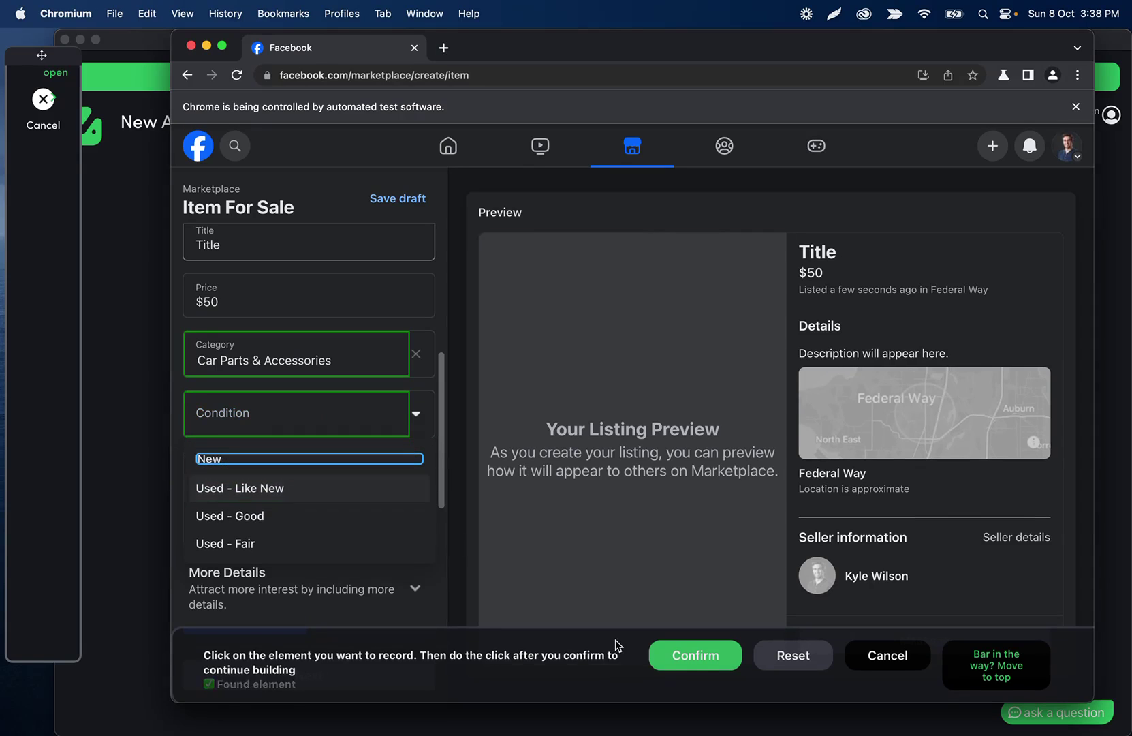
click(678, 658)
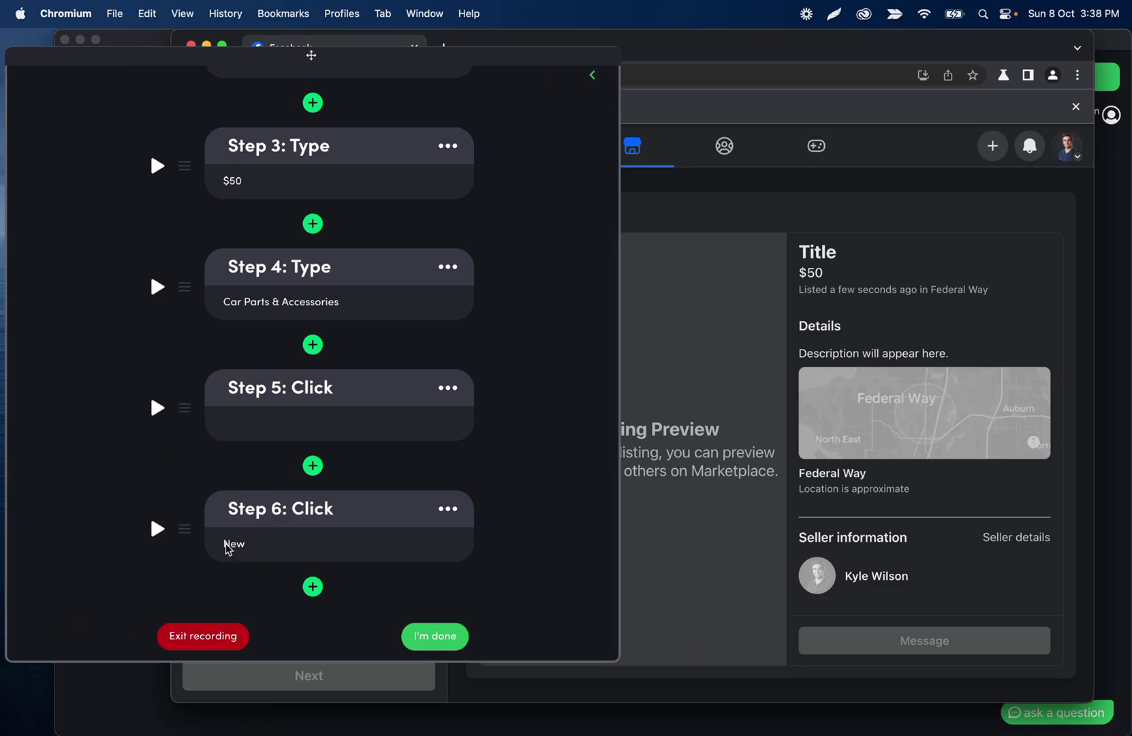
click(593, 75)
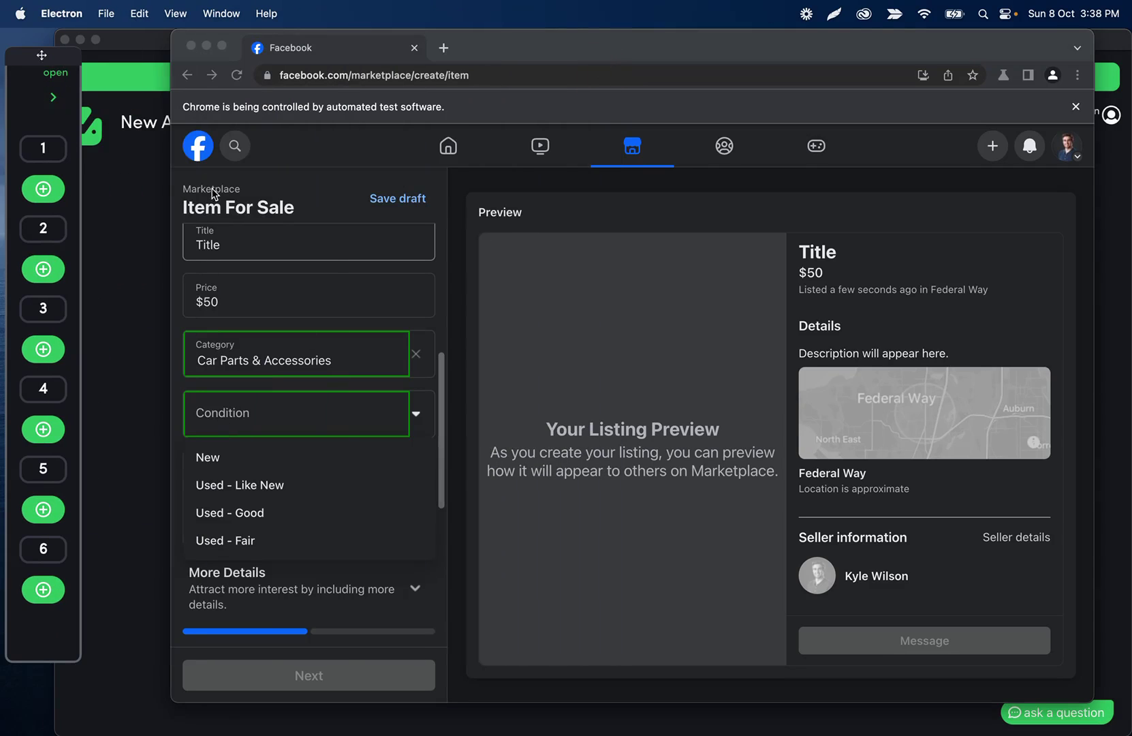
click(43, 227)
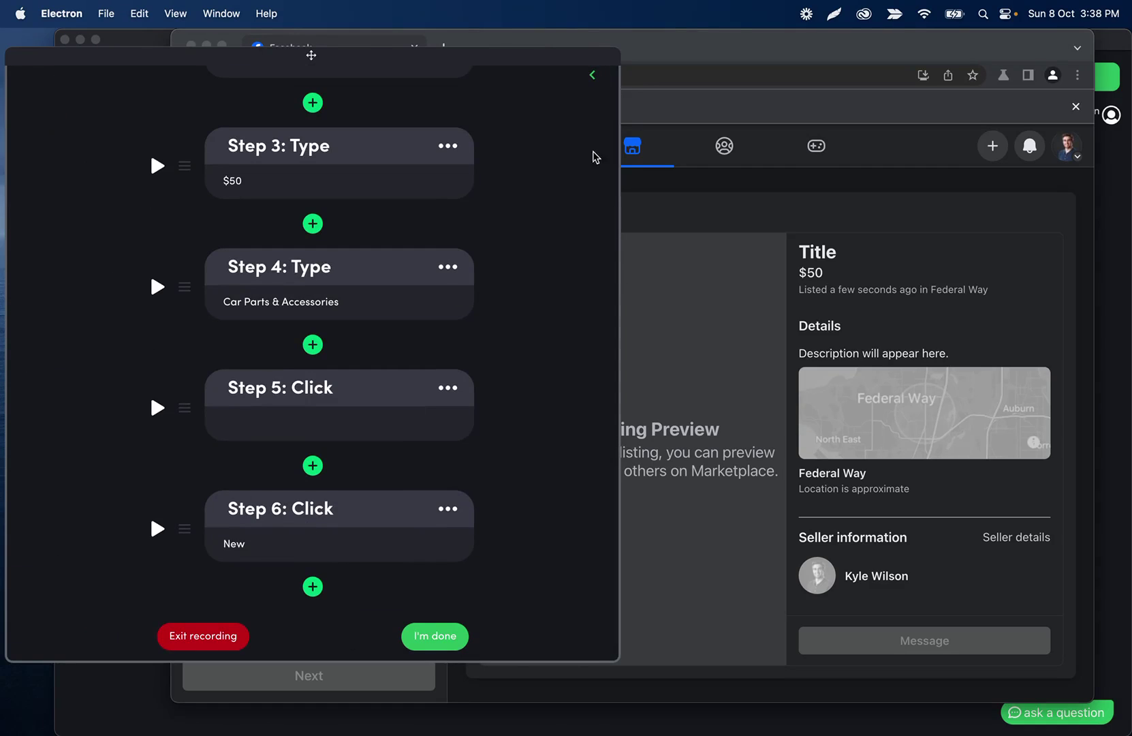
click(592, 75)
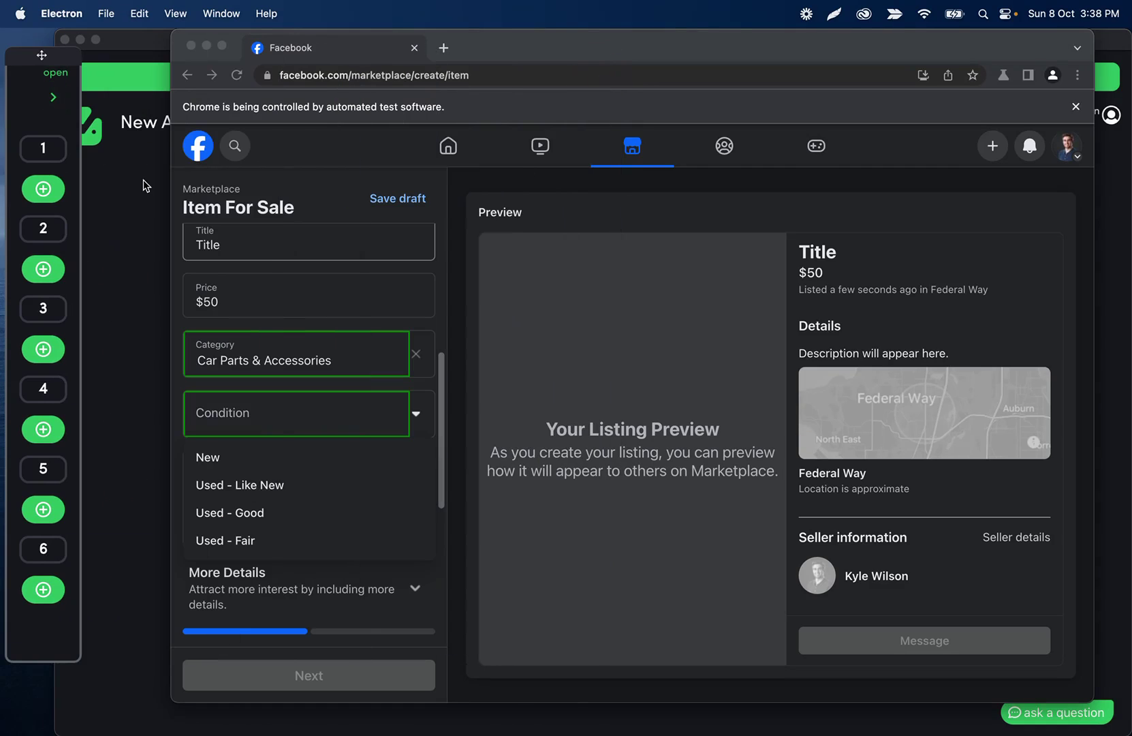
click(55, 100)
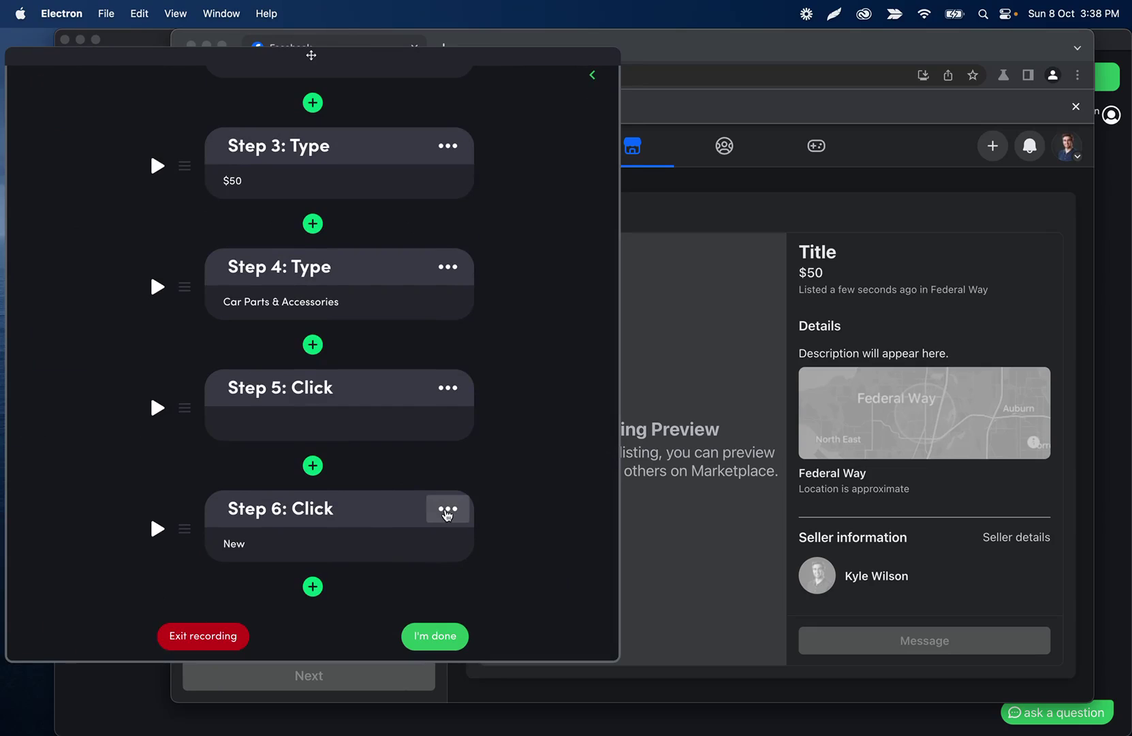
click(446, 511)
click(409, 379)
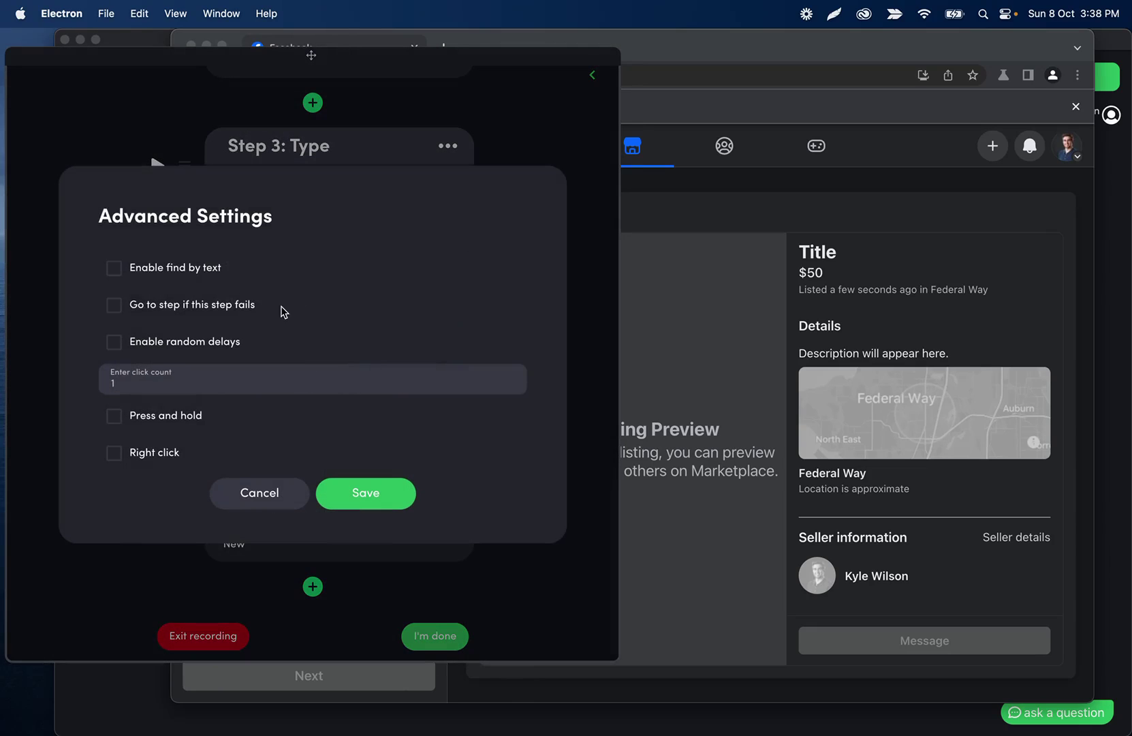
click(126, 276)
click(158, 287)
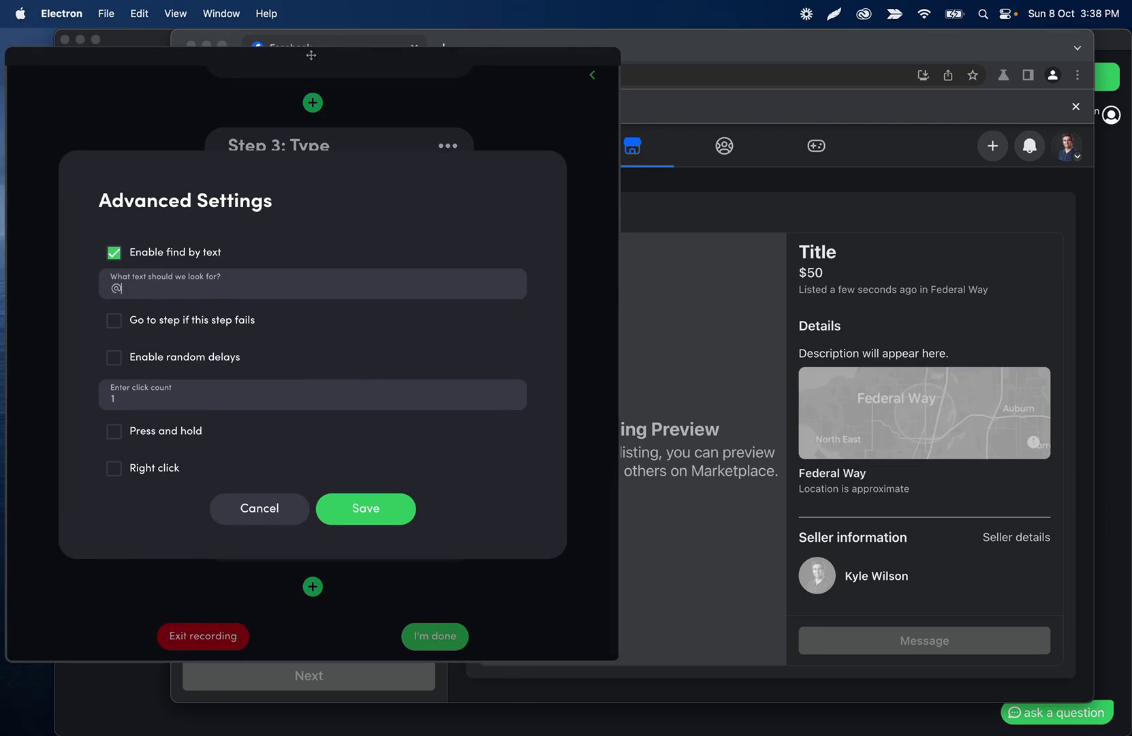
click(235, 523)
Step: Set the Condition to New in the listing form to match the recorded action
click(593, 77)
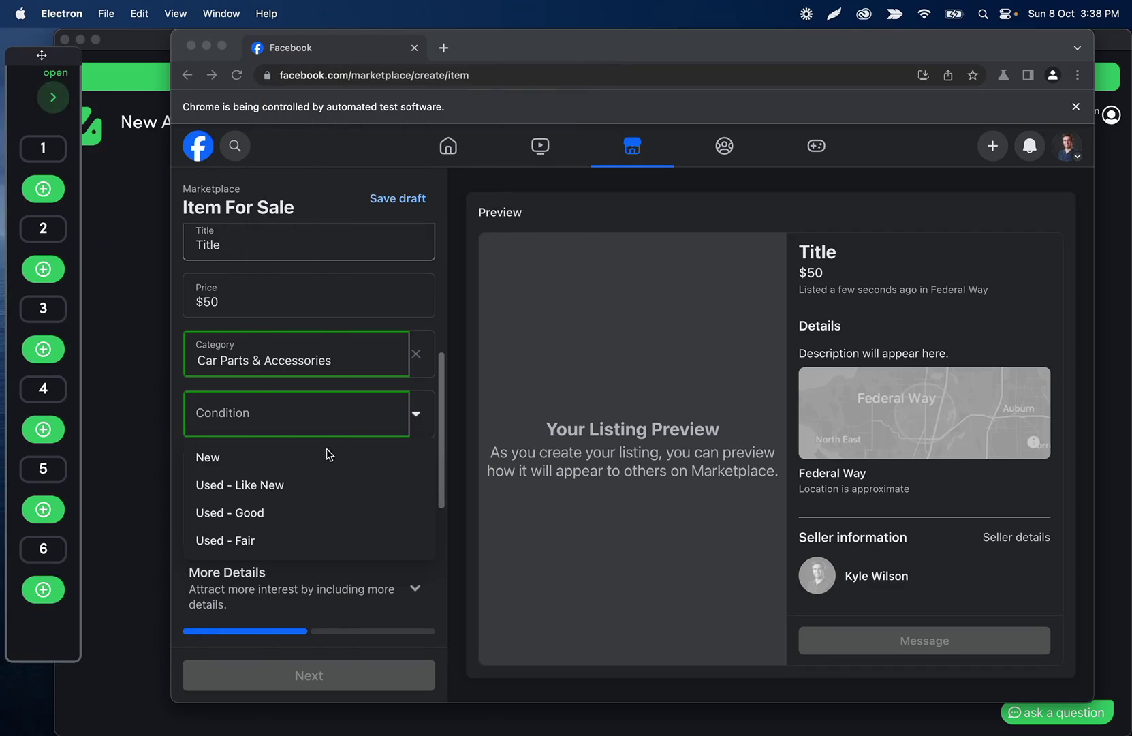
click(238, 456)
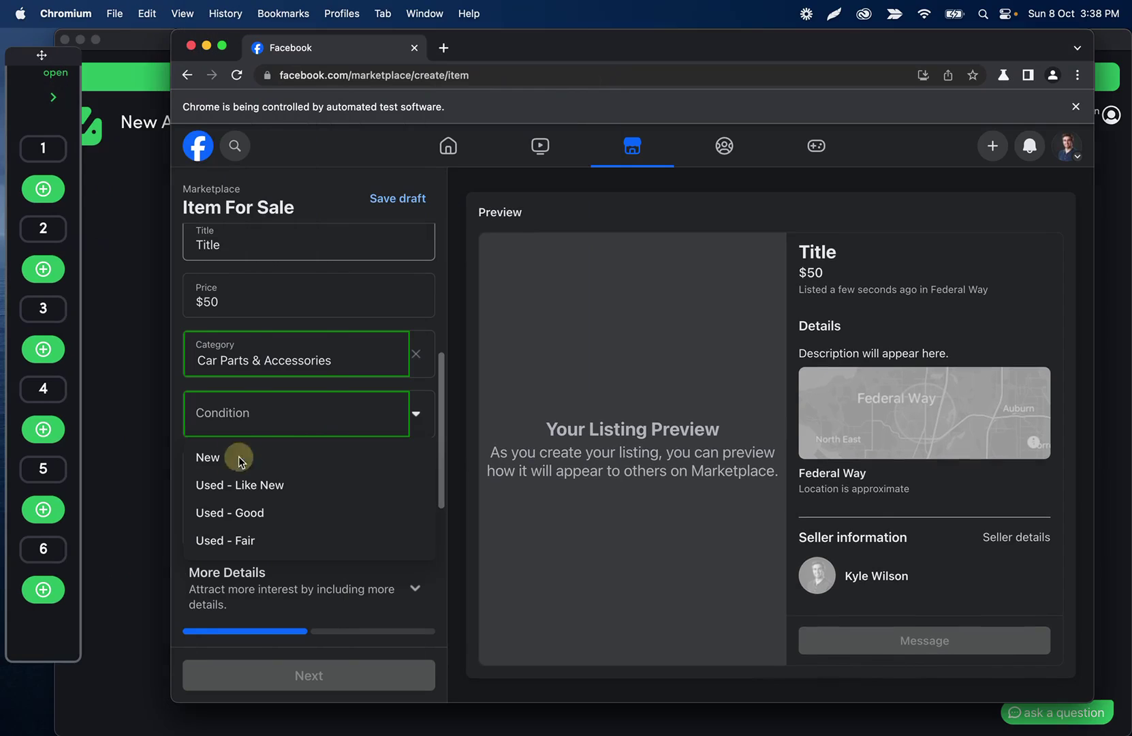
click(59, 102)
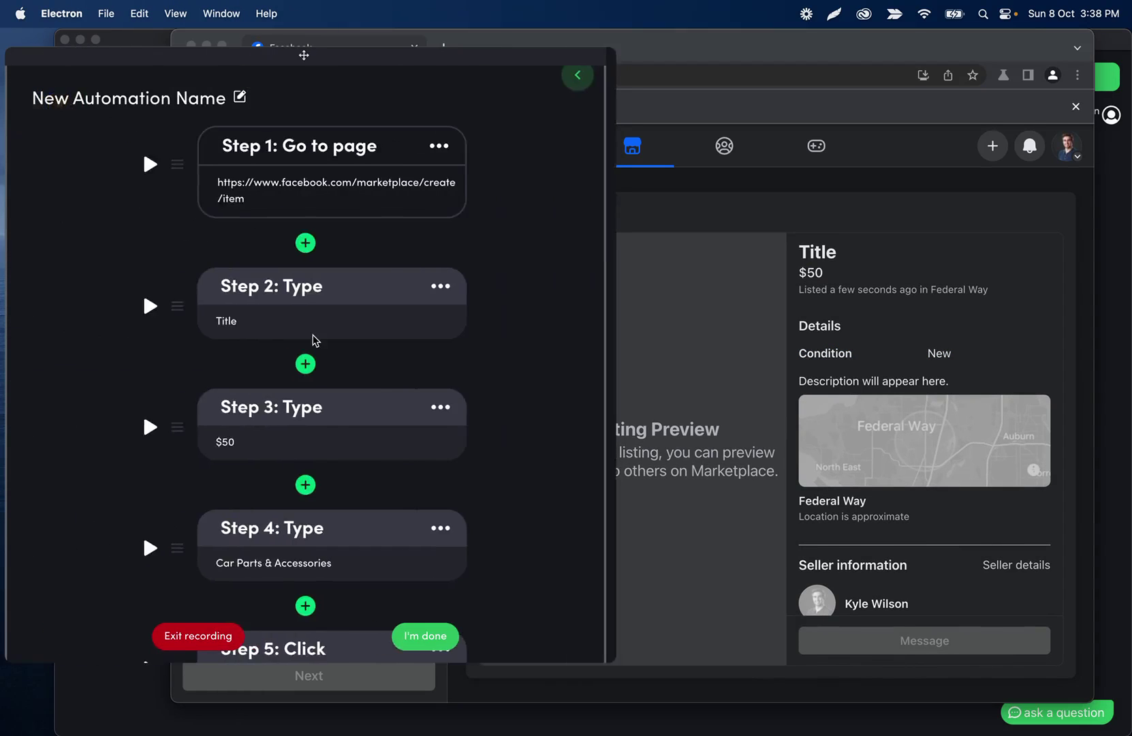
click(592, 75)
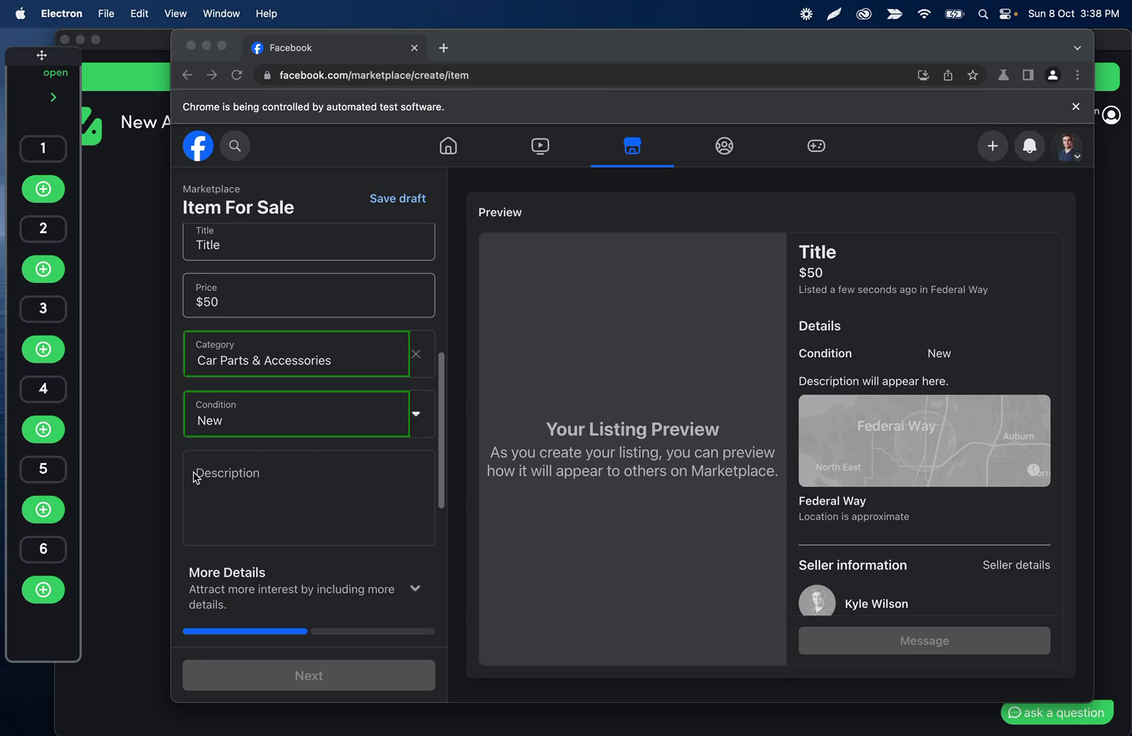
Step: Add Step 7 by recording the text "Some description" typed into the listing's Description field
click(55, 99)
scroll(203, 455, down, 5)
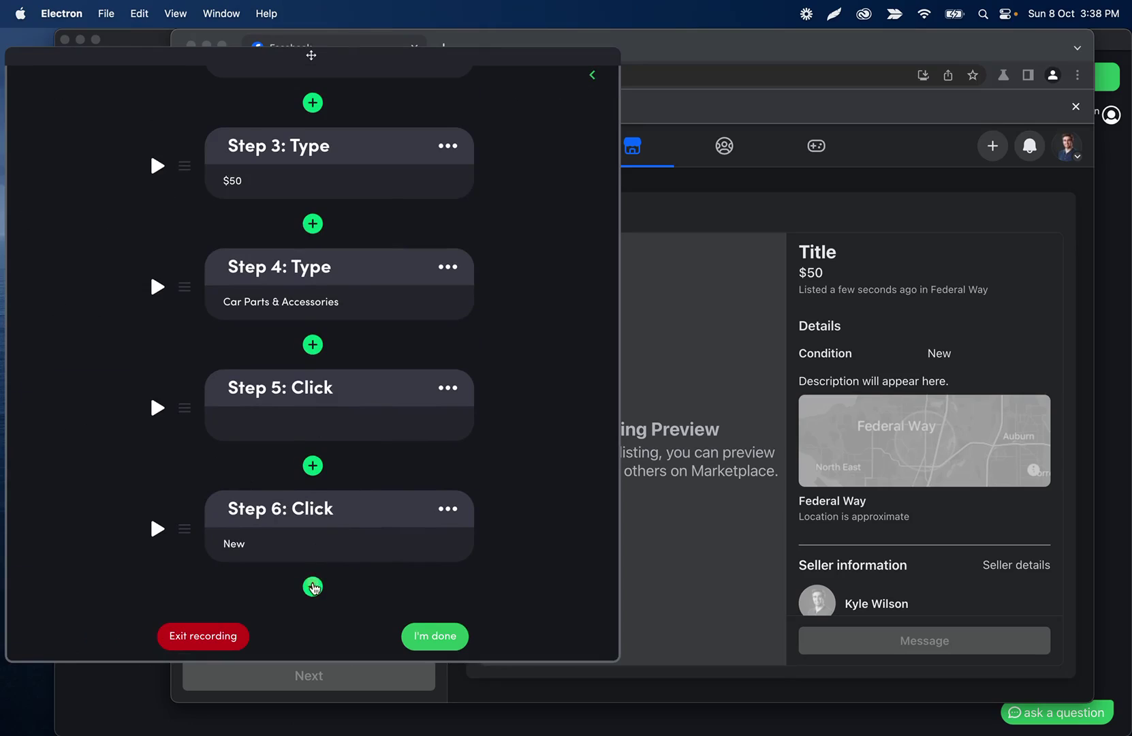
click(313, 586)
click(364, 286)
click(320, 268)
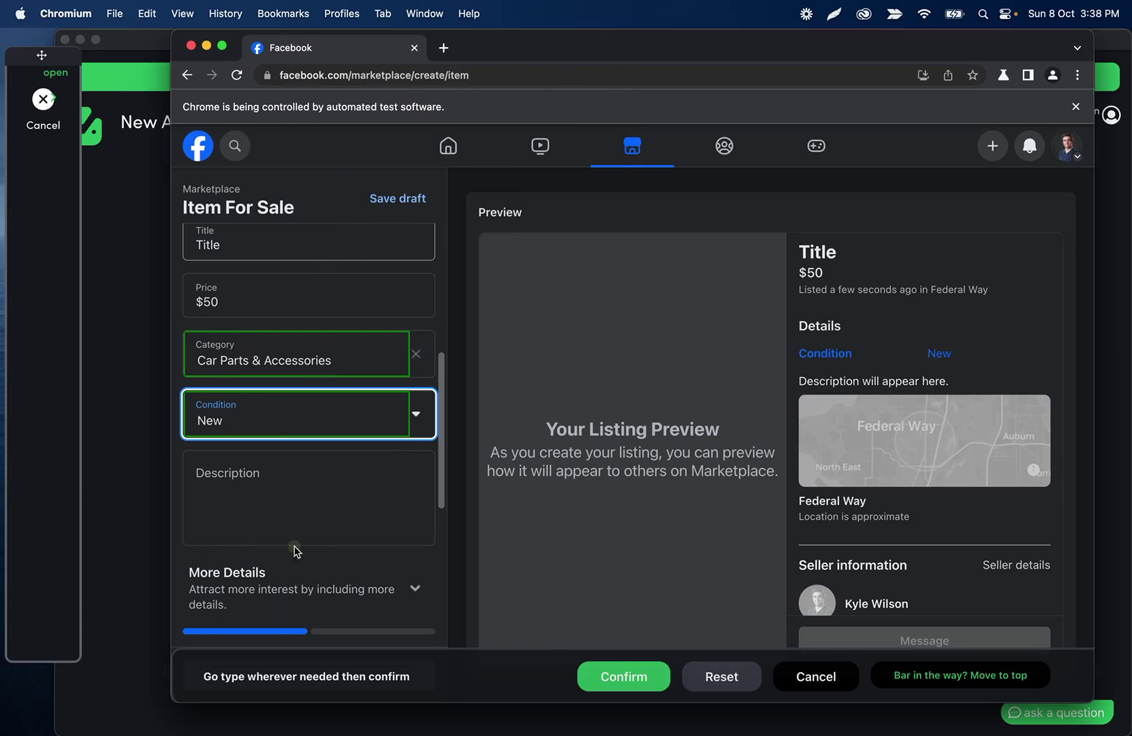
click(278, 514)
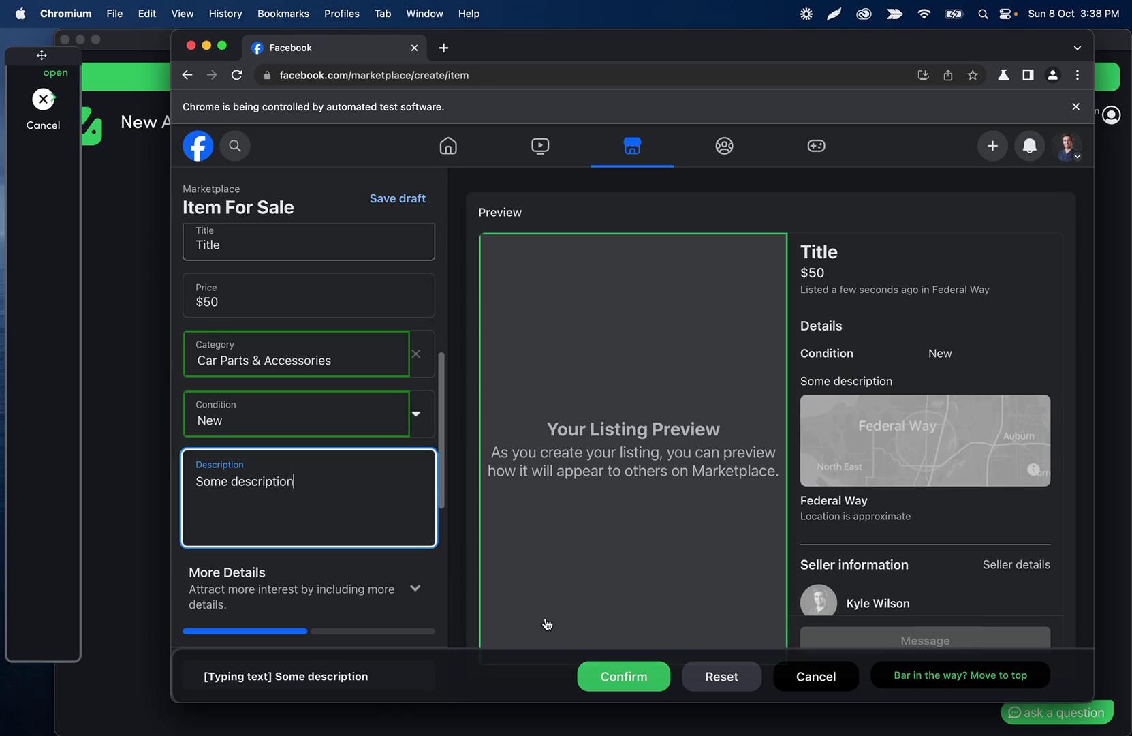
click(624, 676)
click(594, 76)
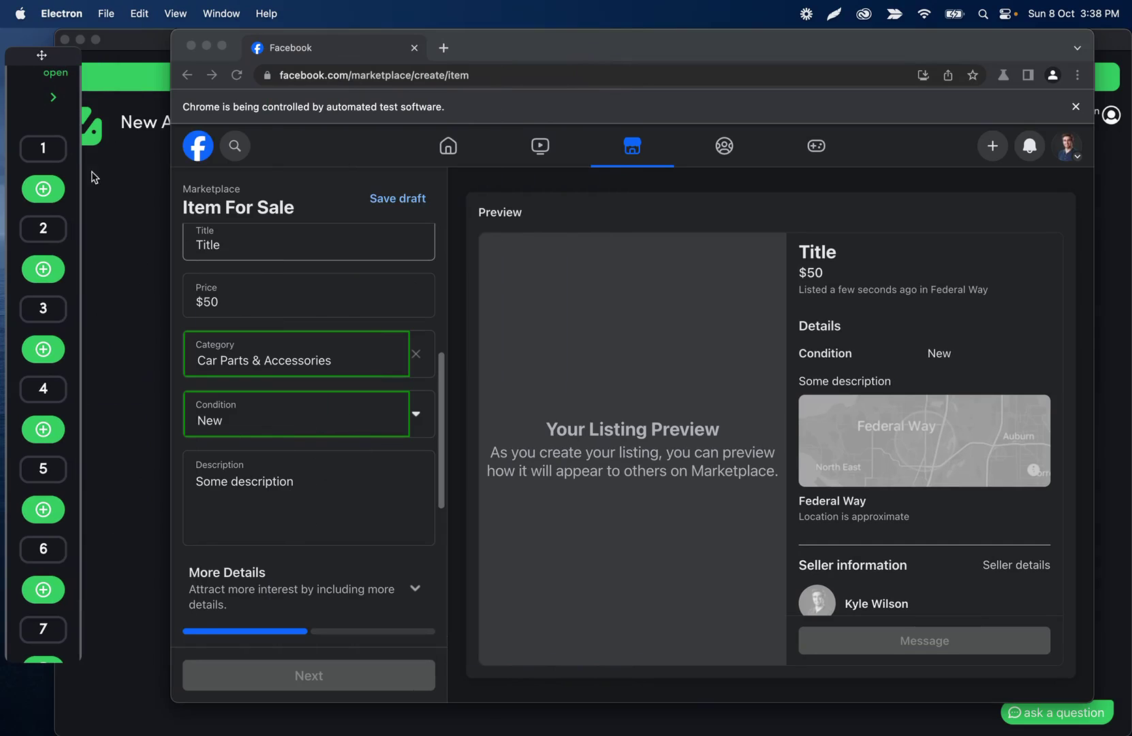
mouse_move(43, 228)
scroll(215, 374, down, 1)
click(264, 383)
click(262, 355)
click(249, 483)
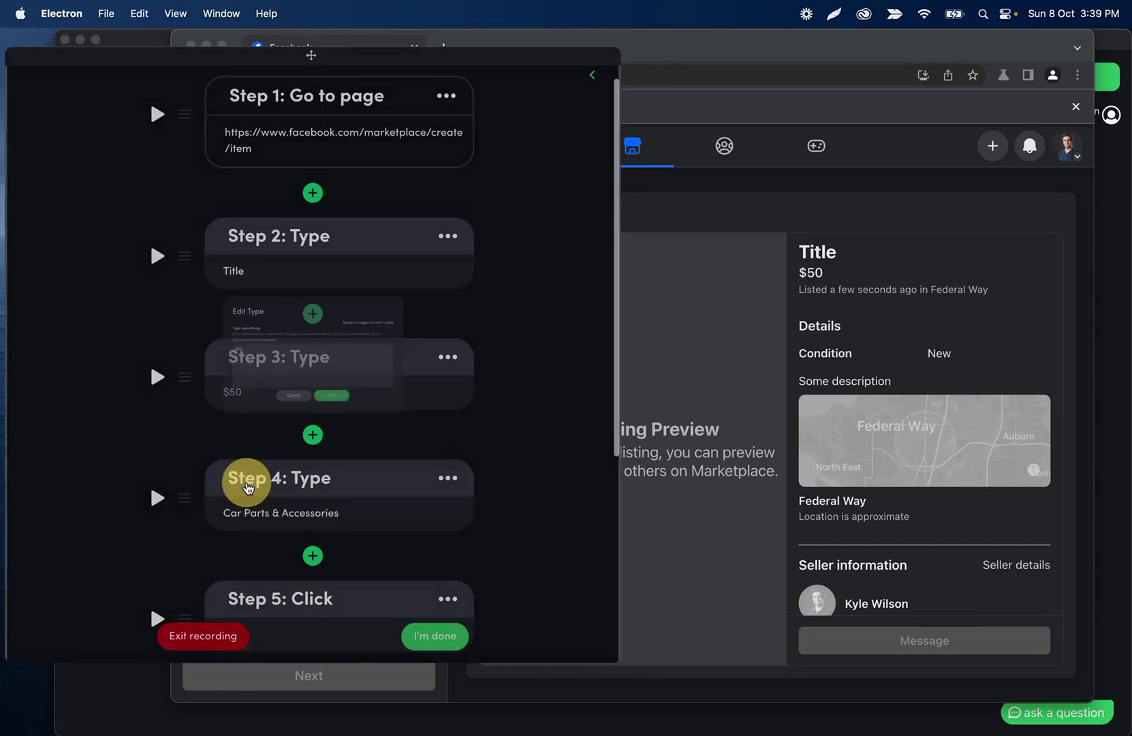
click(591, 74)
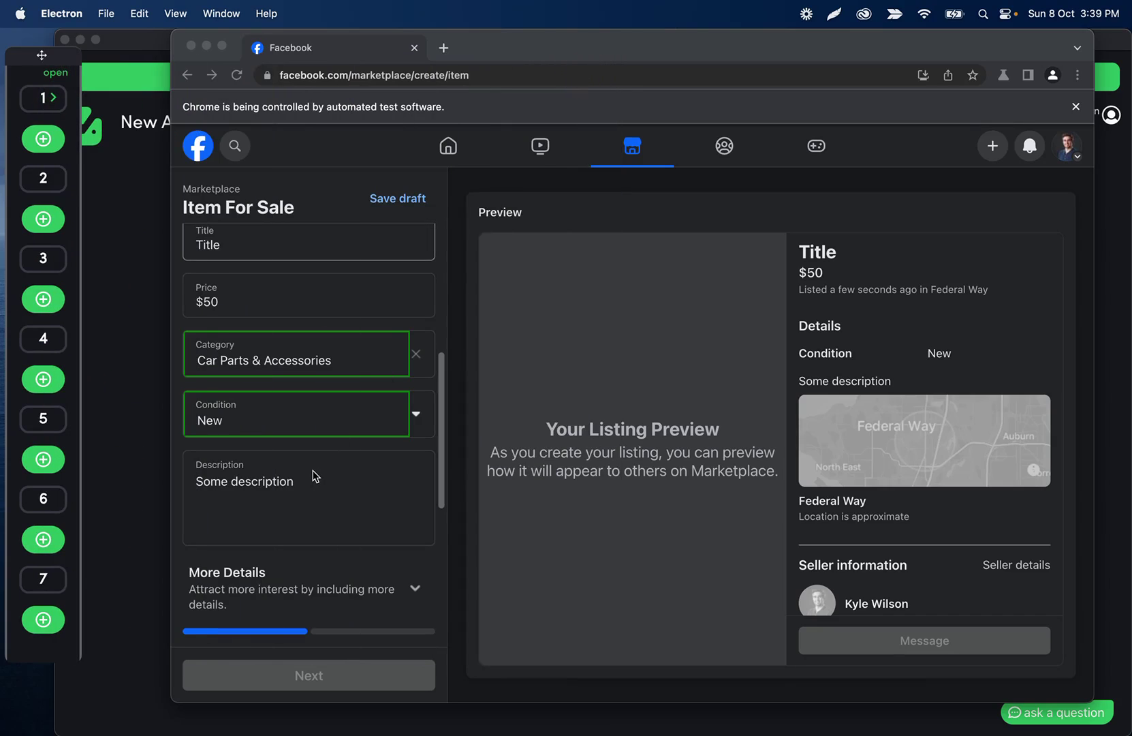
Step: Add Step 8 by recording a click action on the listing's Add Photos area
scroll(315, 475, down, 5)
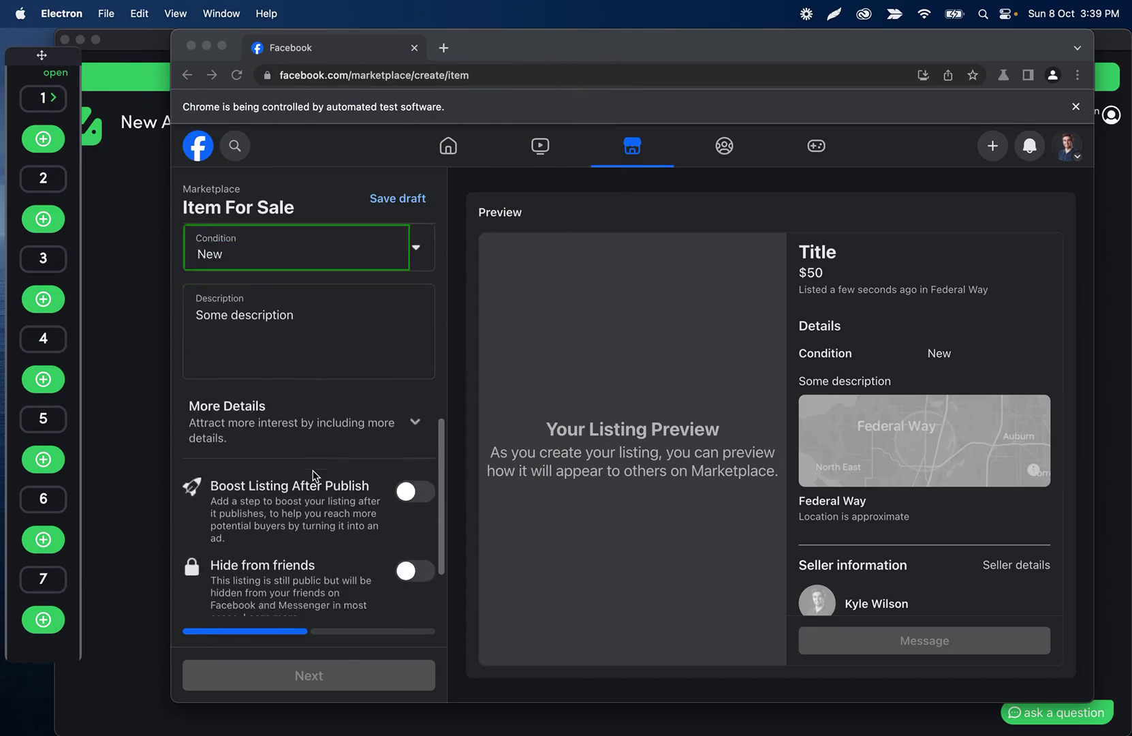
scroll(313, 475, up, 10)
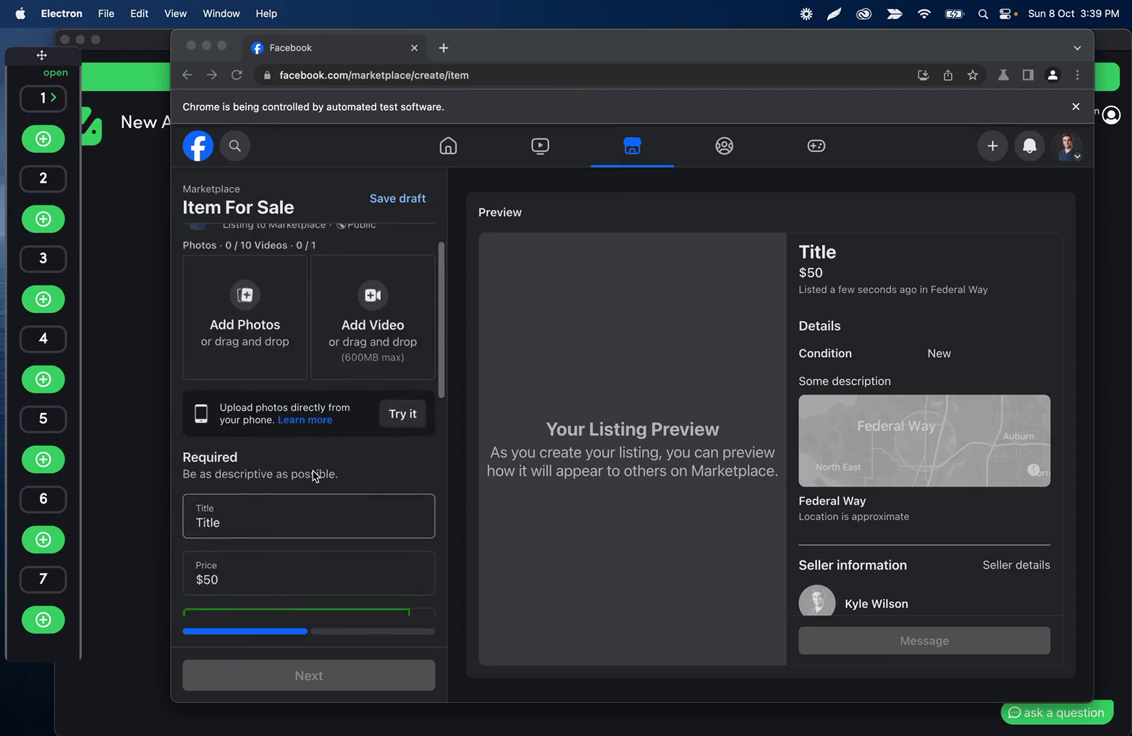
click(52, 98)
scroll(249, 340, down, 5)
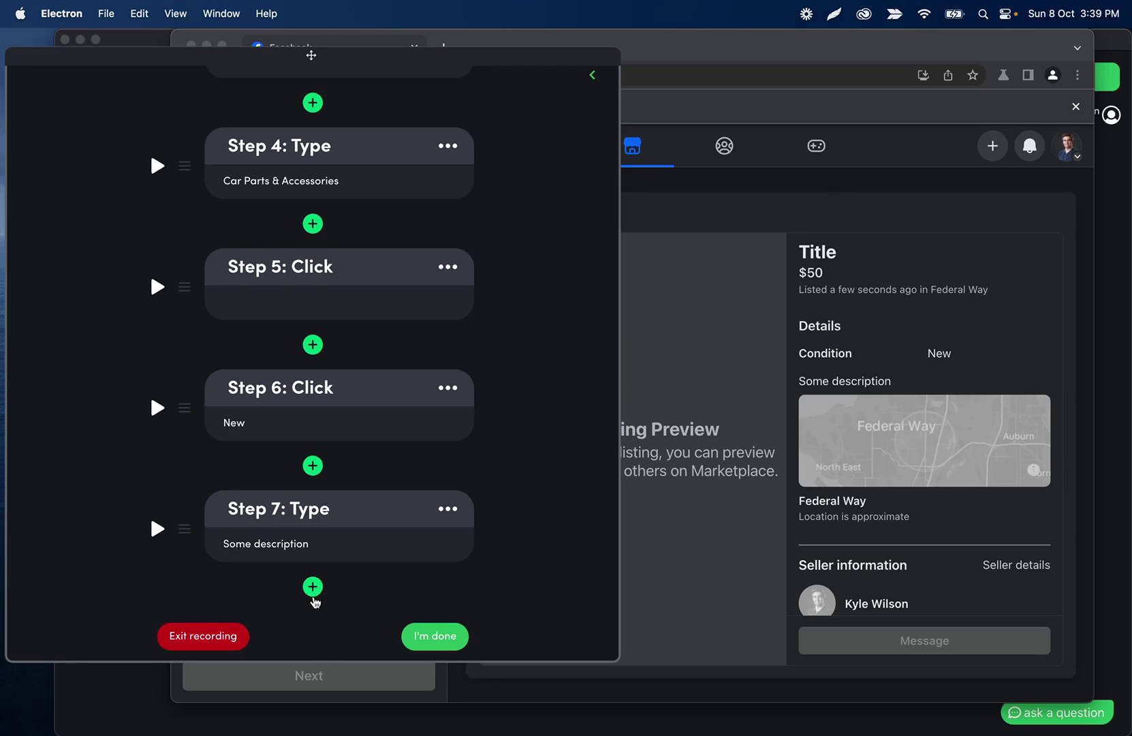
click(312, 590)
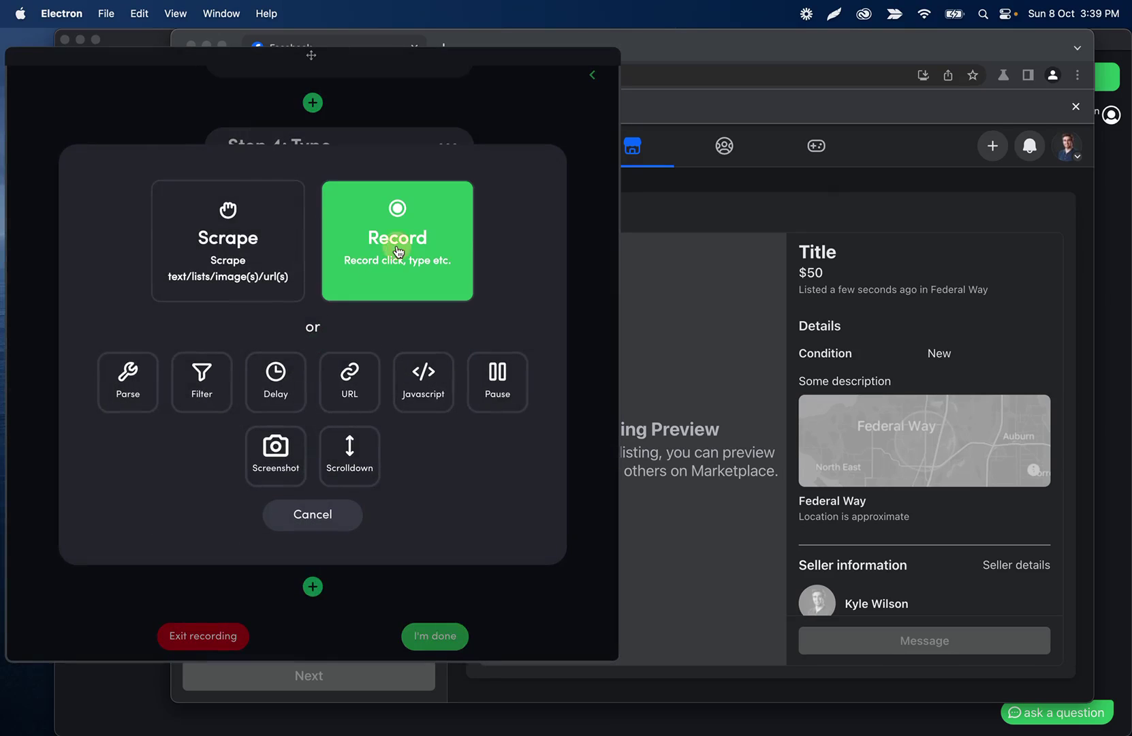
click(399, 253)
click(181, 268)
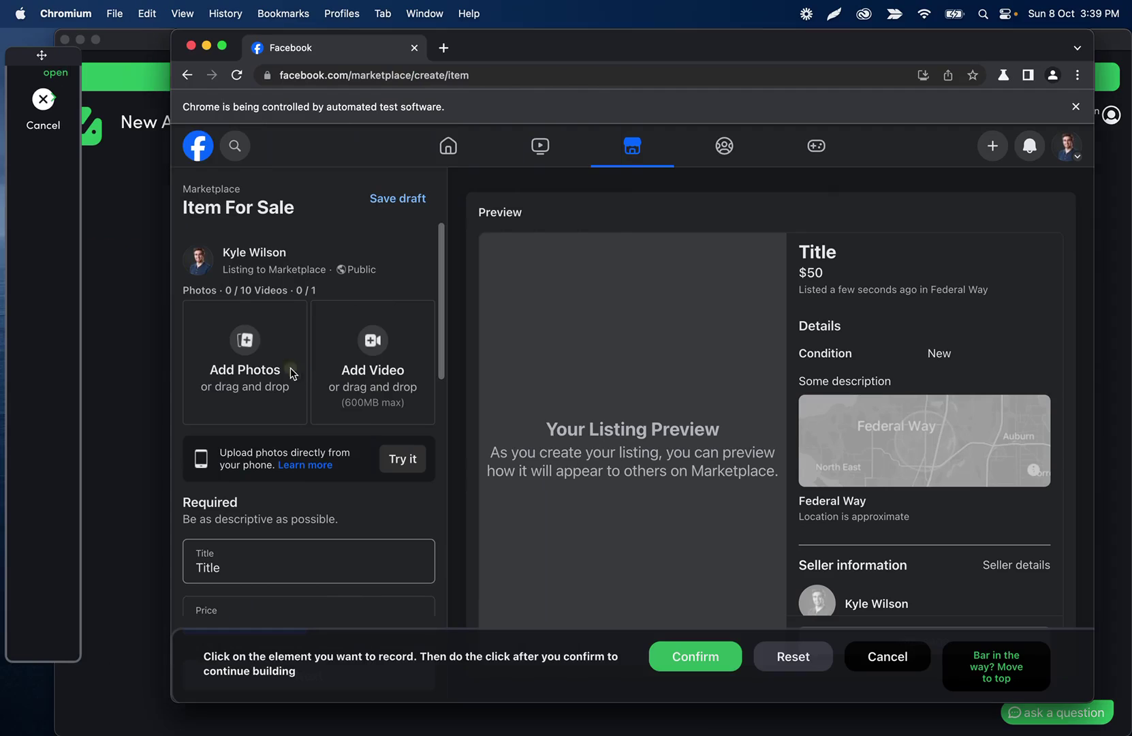
click(279, 351)
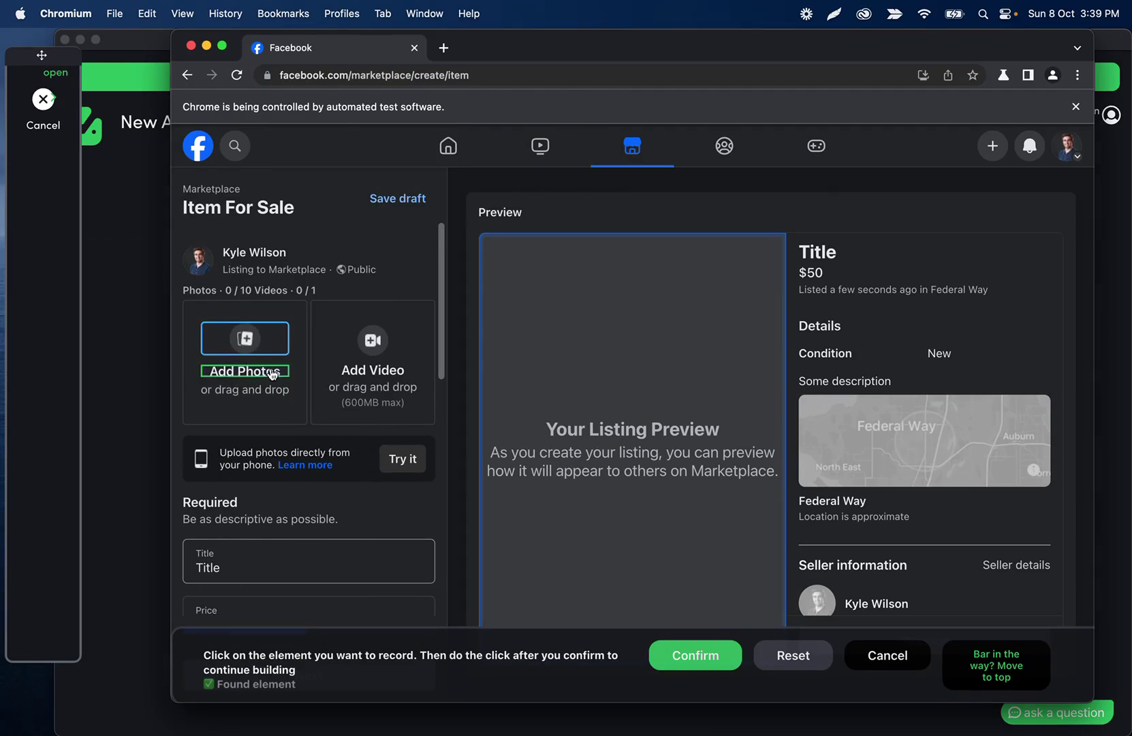
click(648, 656)
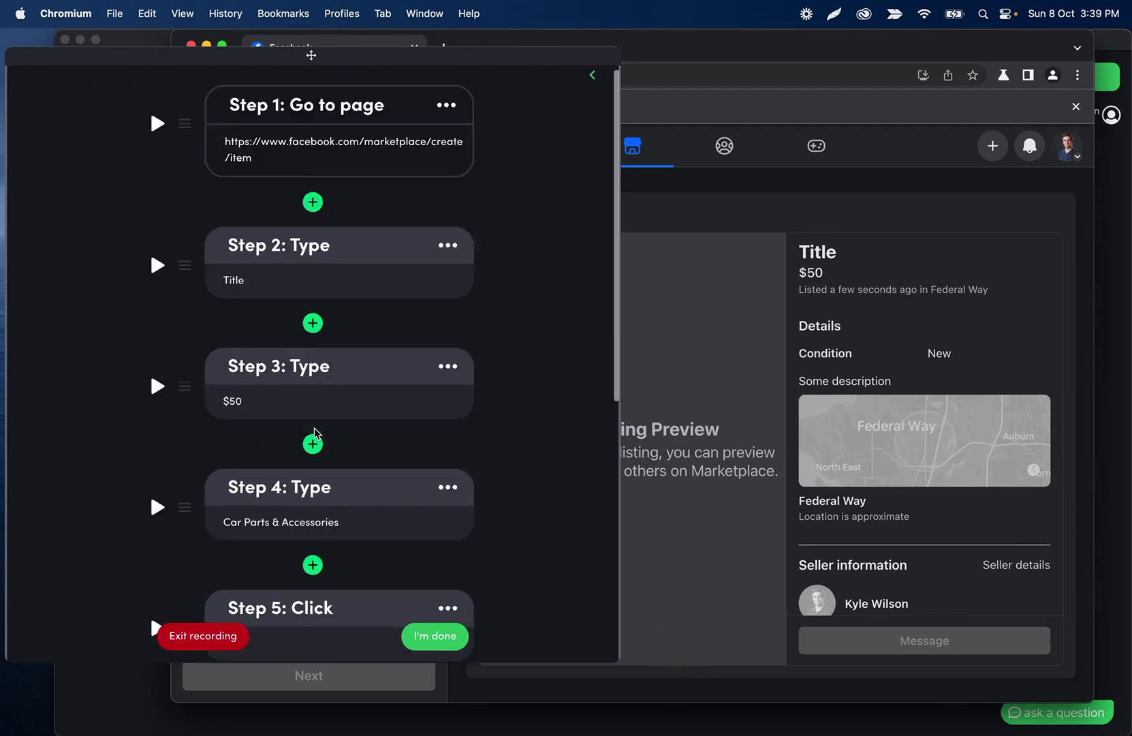
Step: Change the type of Step 8, the recorded Add Photos action, to Upload
click(436, 493)
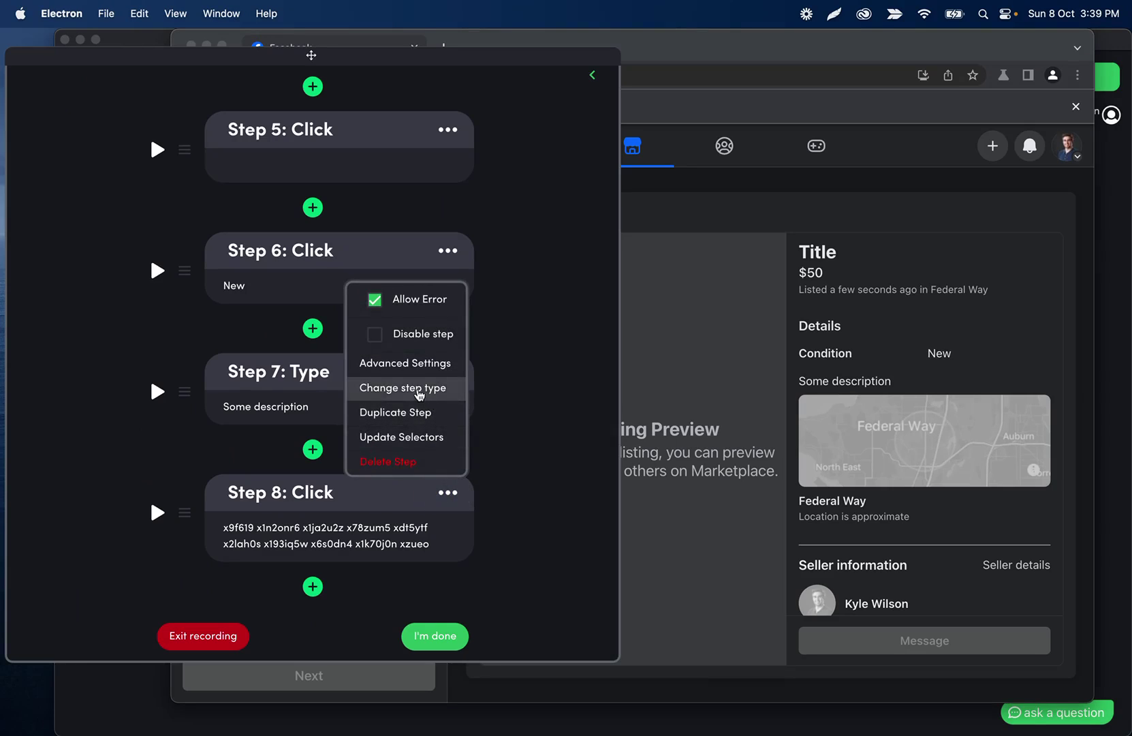
click(419, 388)
click(335, 360)
click(195, 530)
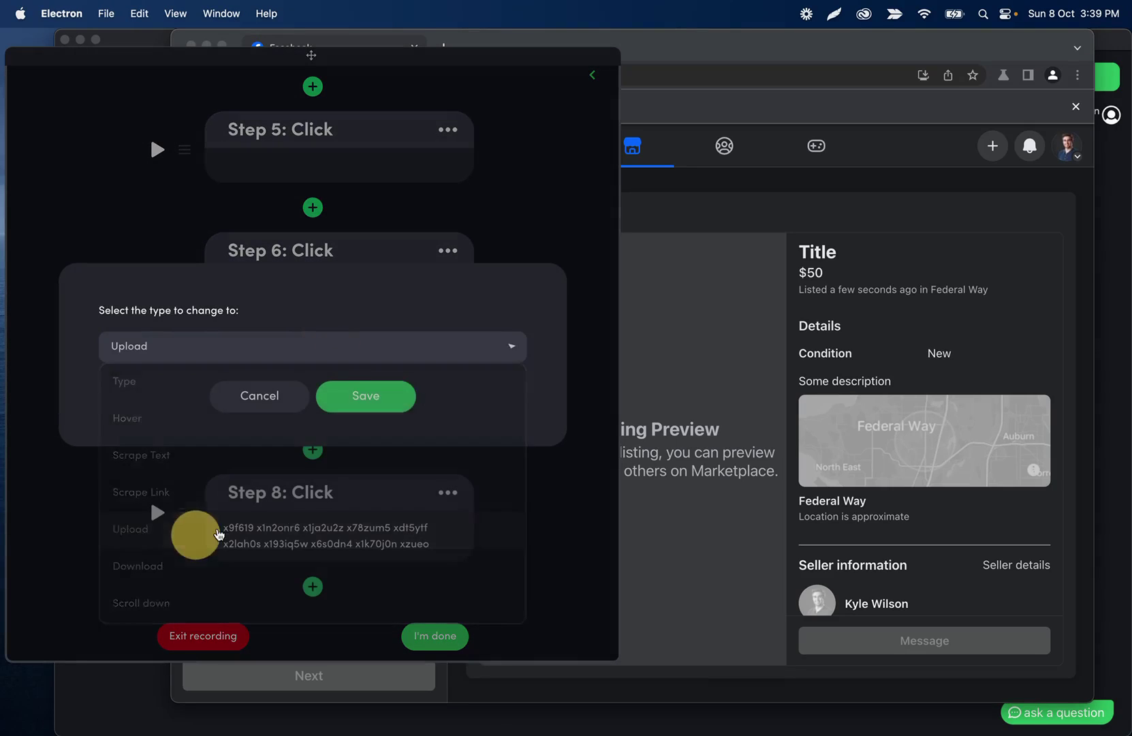
click(391, 404)
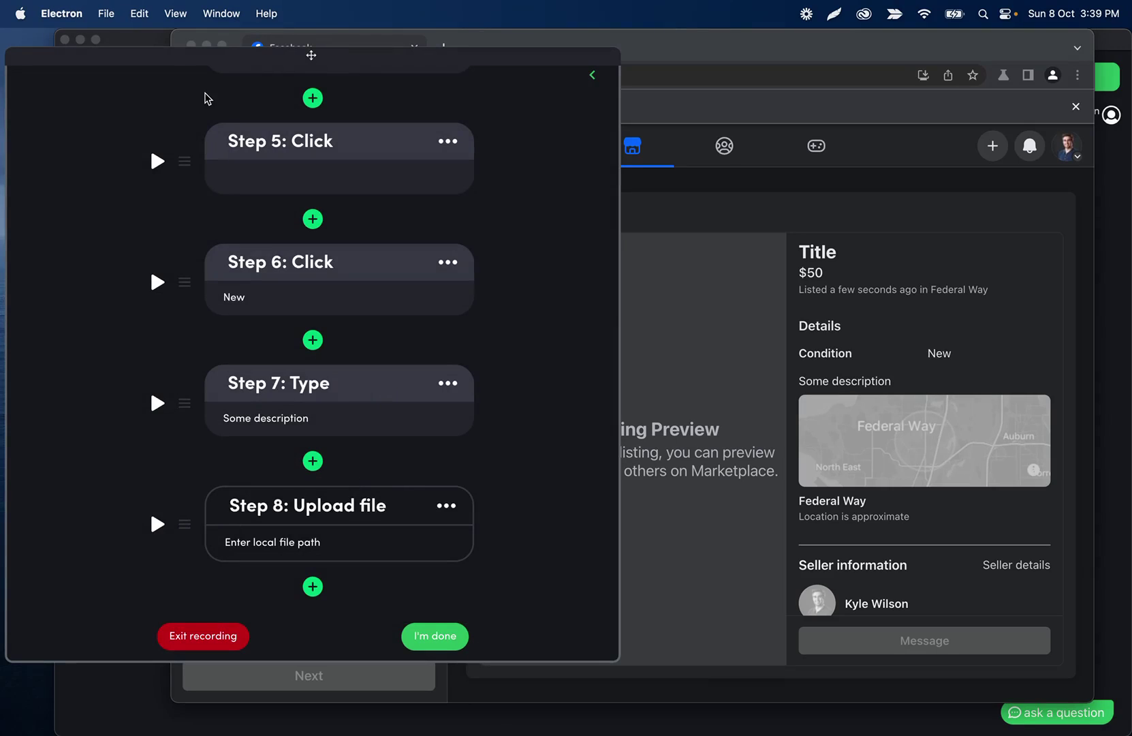
click(593, 75)
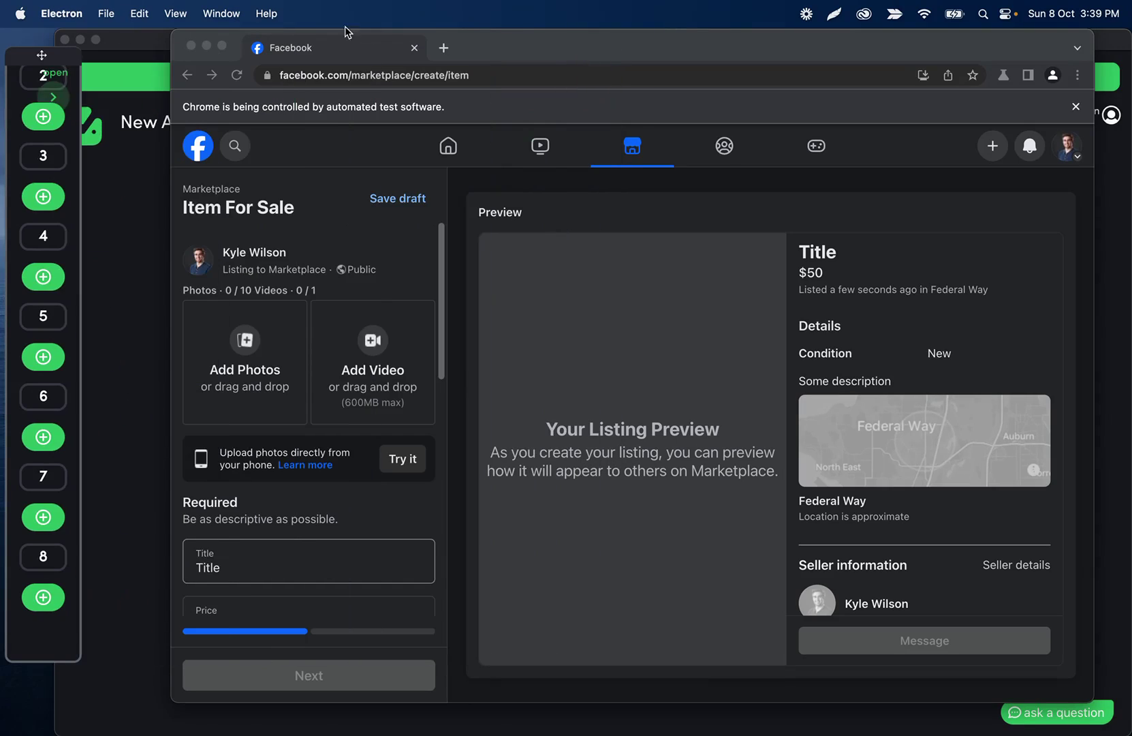
click(37, 285)
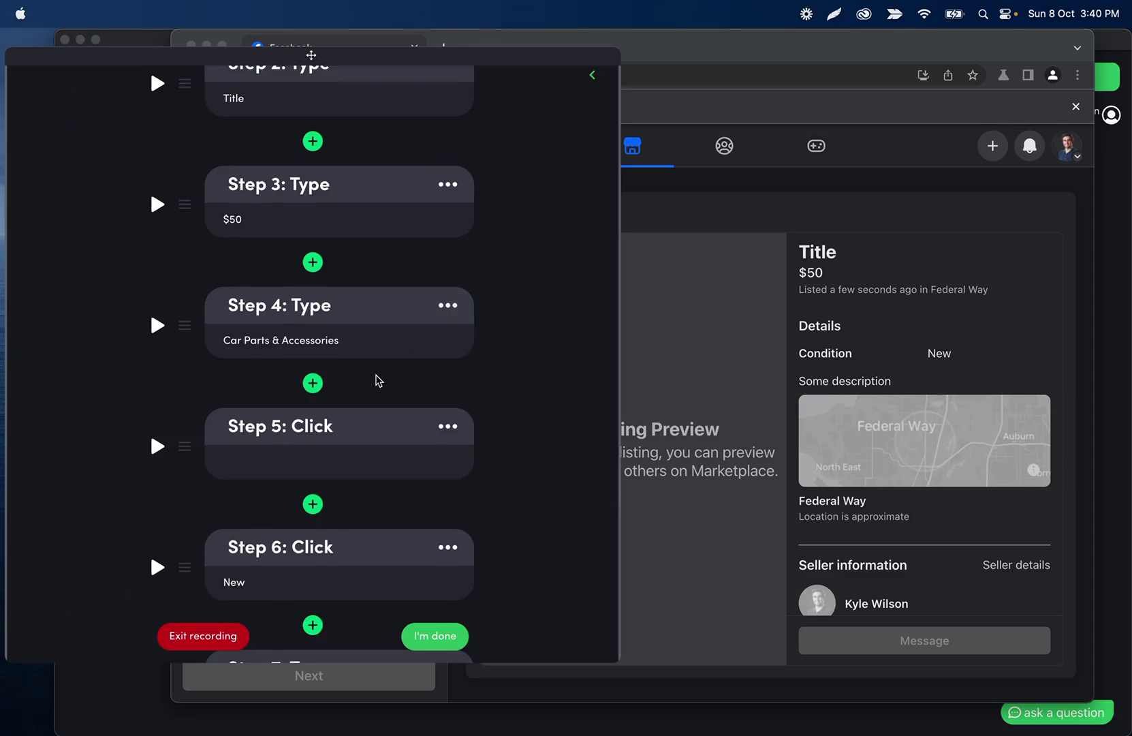
scroll(377, 381, down, 5)
click(332, 539)
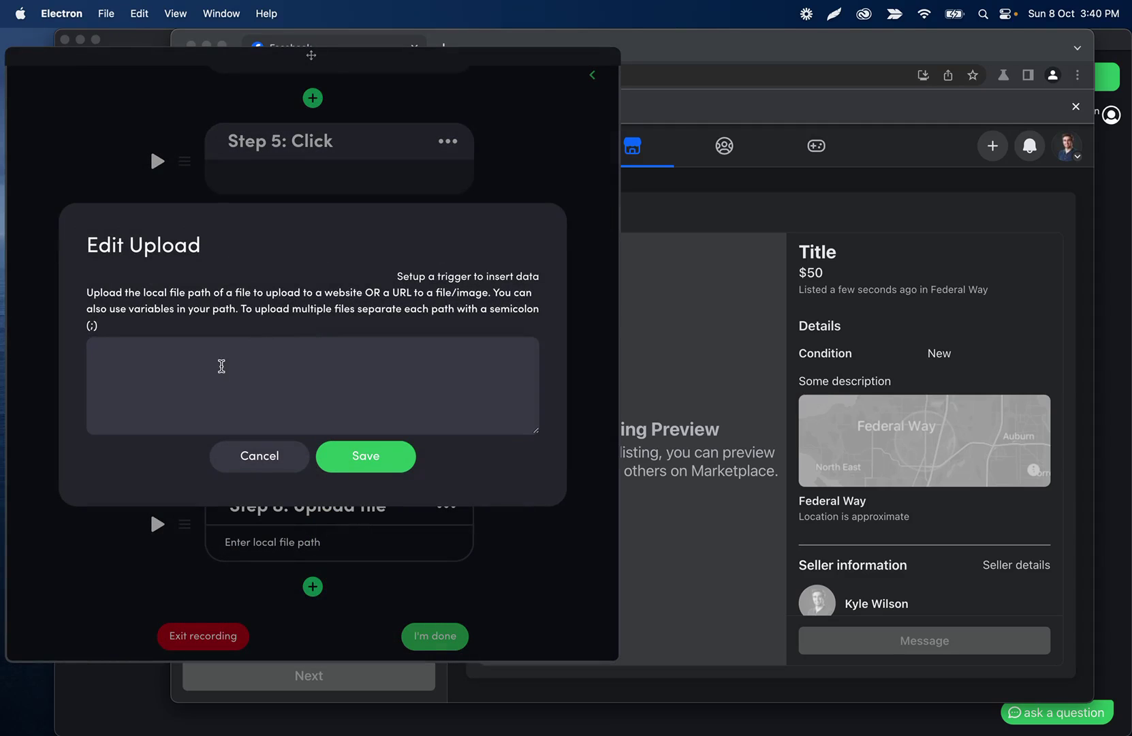
click(188, 354)
text(https://uploads-ssl.webflow.com/62a91ac7e751458f4263650a/62bd18f40529d8508d787616_Group%20313.png)
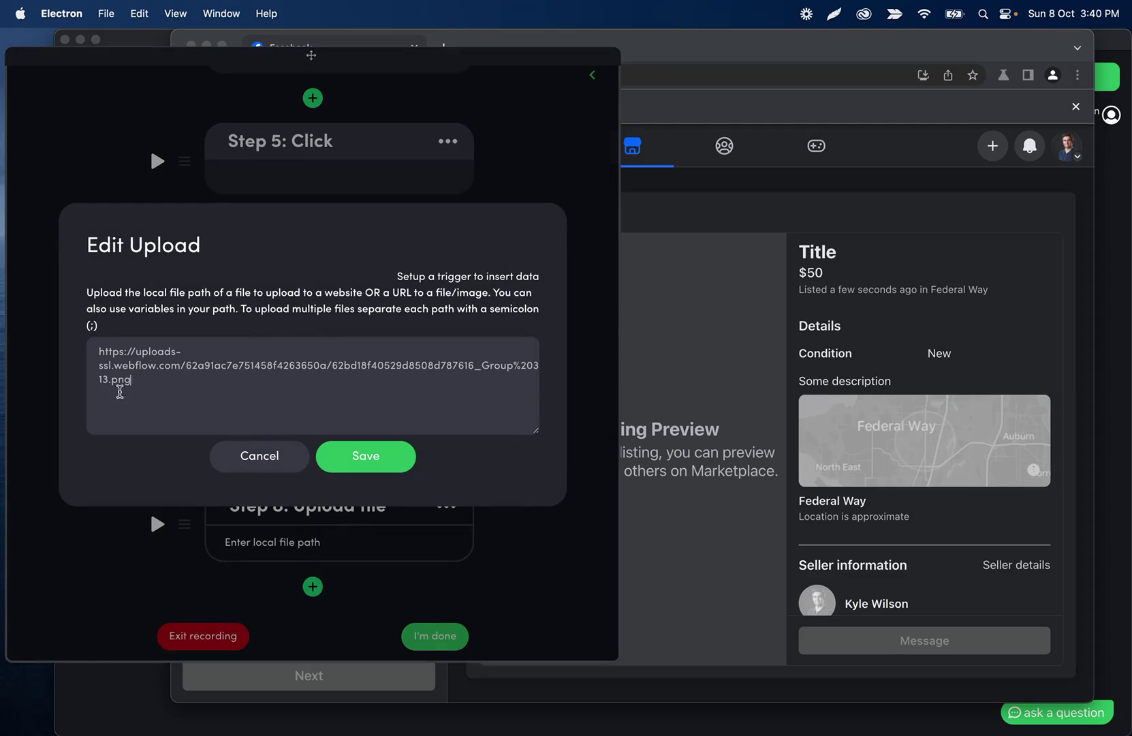
click(362, 455)
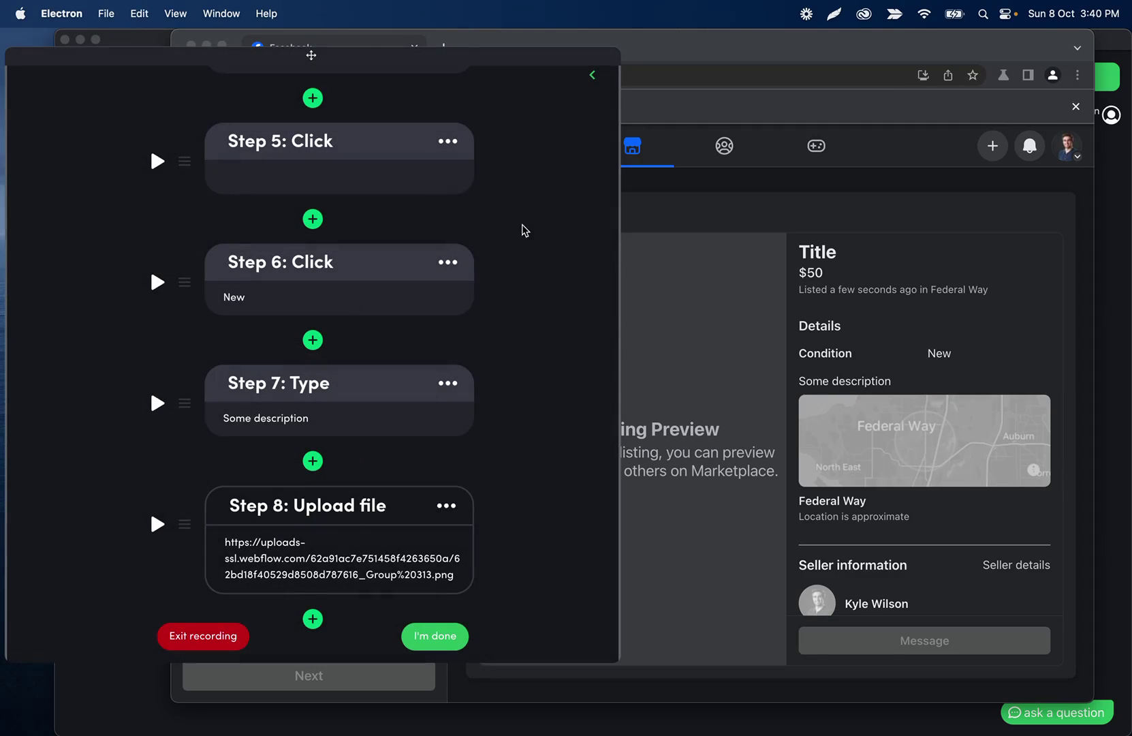
Step: Examine the Item For Sale form's fields and the More Details section, and check whether the form can advance to the next page
click(592, 75)
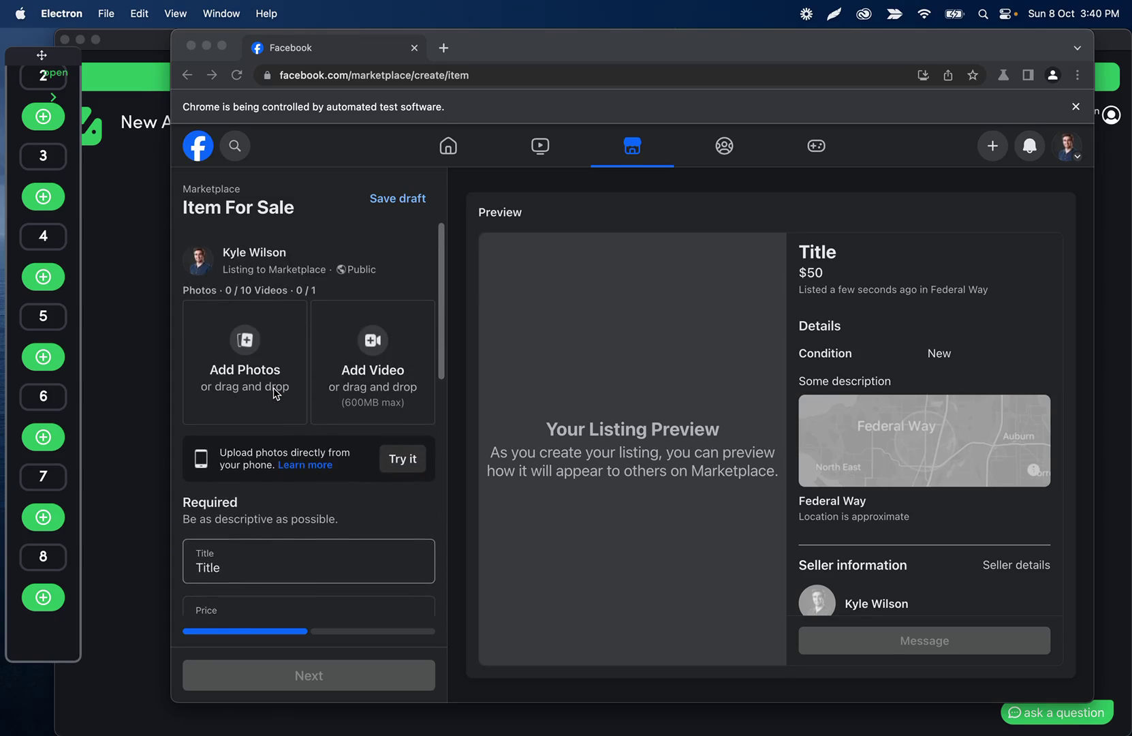
click(336, 682)
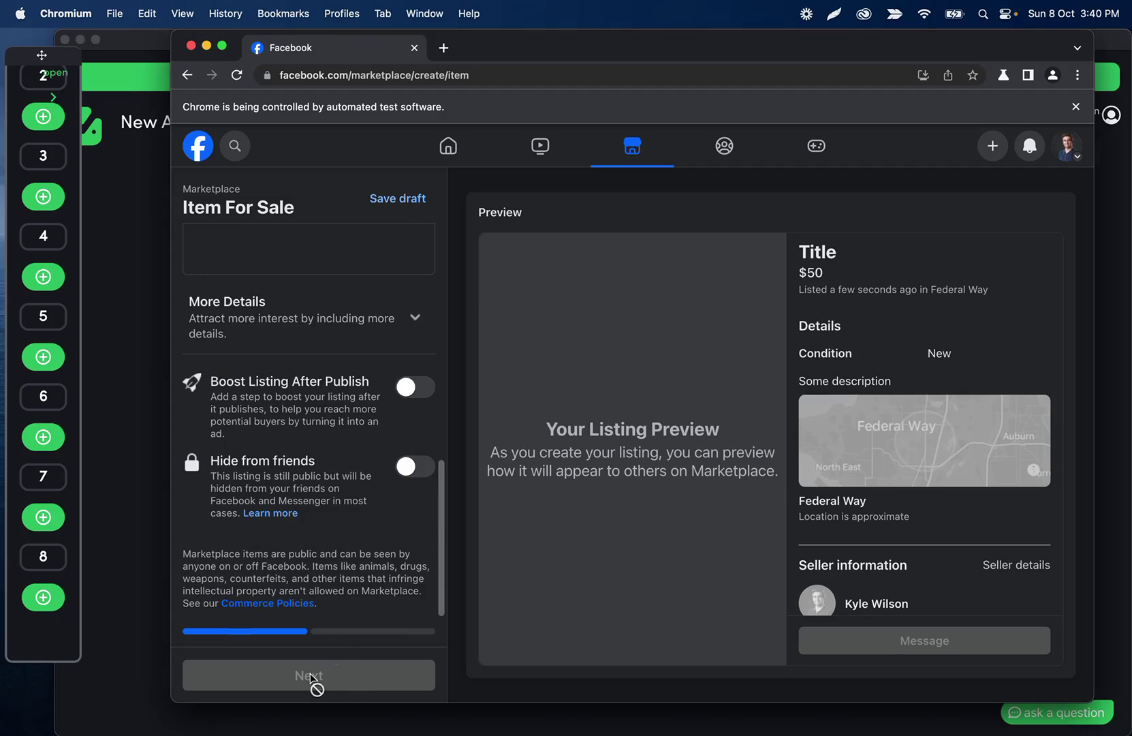
scroll(1031, 483, down, 1)
scroll(1032, 471, up, 1)
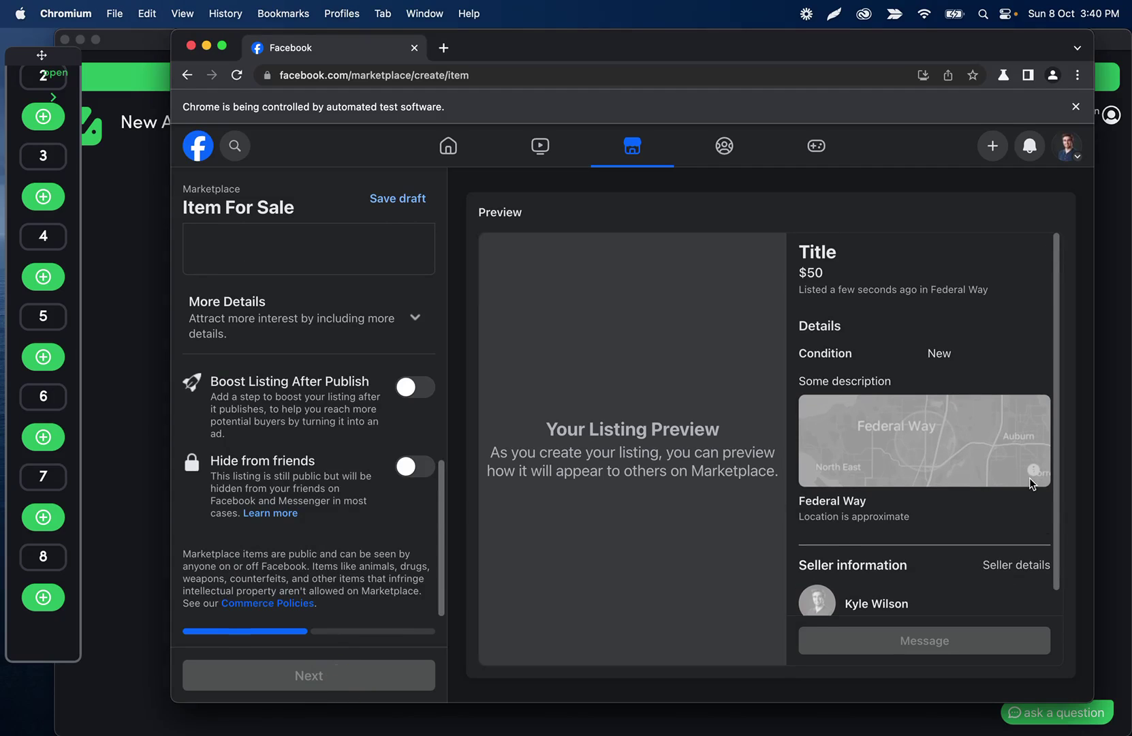
scroll(311, 430, up, 5)
click(300, 437)
click(291, 470)
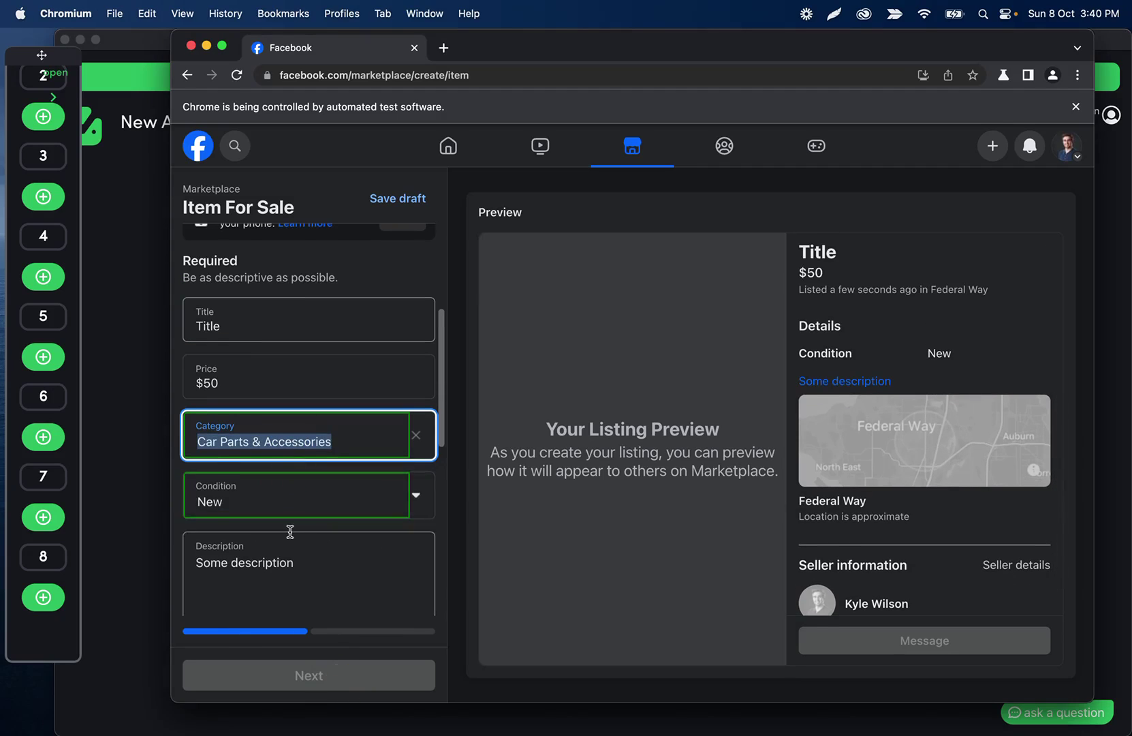
scroll(327, 504, down, 3)
click(401, 456)
scroll(352, 516, down, 3)
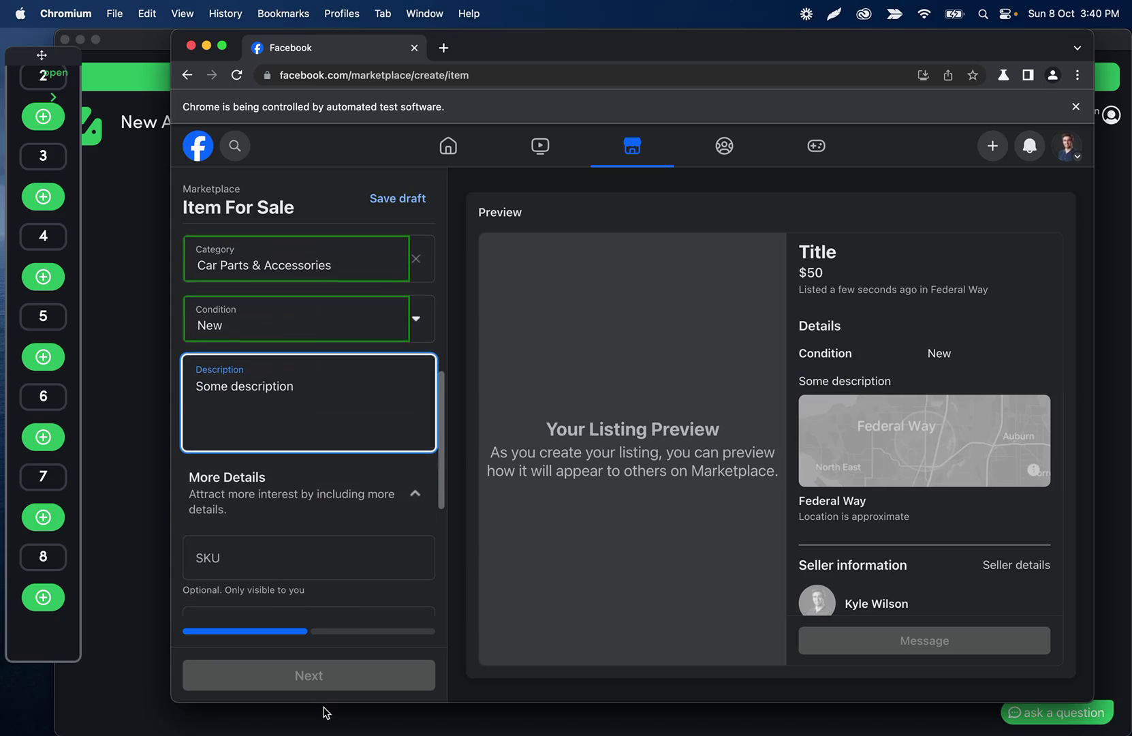
click(371, 501)
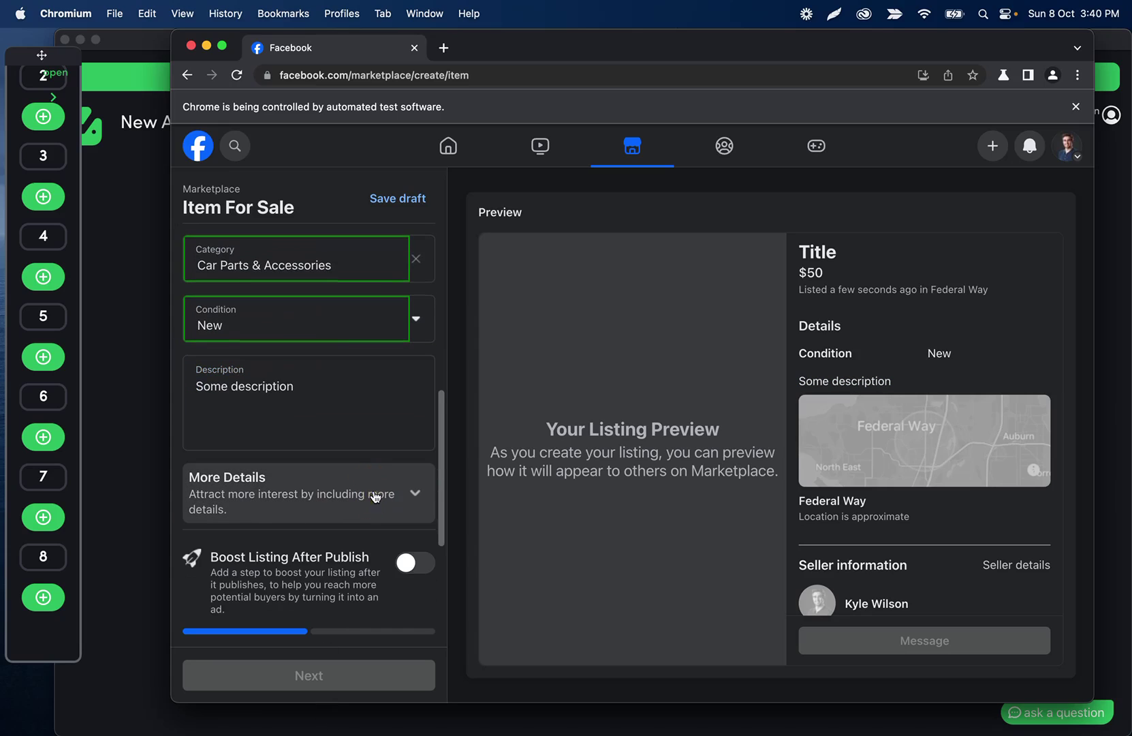
Step: Run Step 8 to upload the photo to the listing, and remove the uploaded photo from the form
click(32, 278)
scroll(306, 253, down, 1)
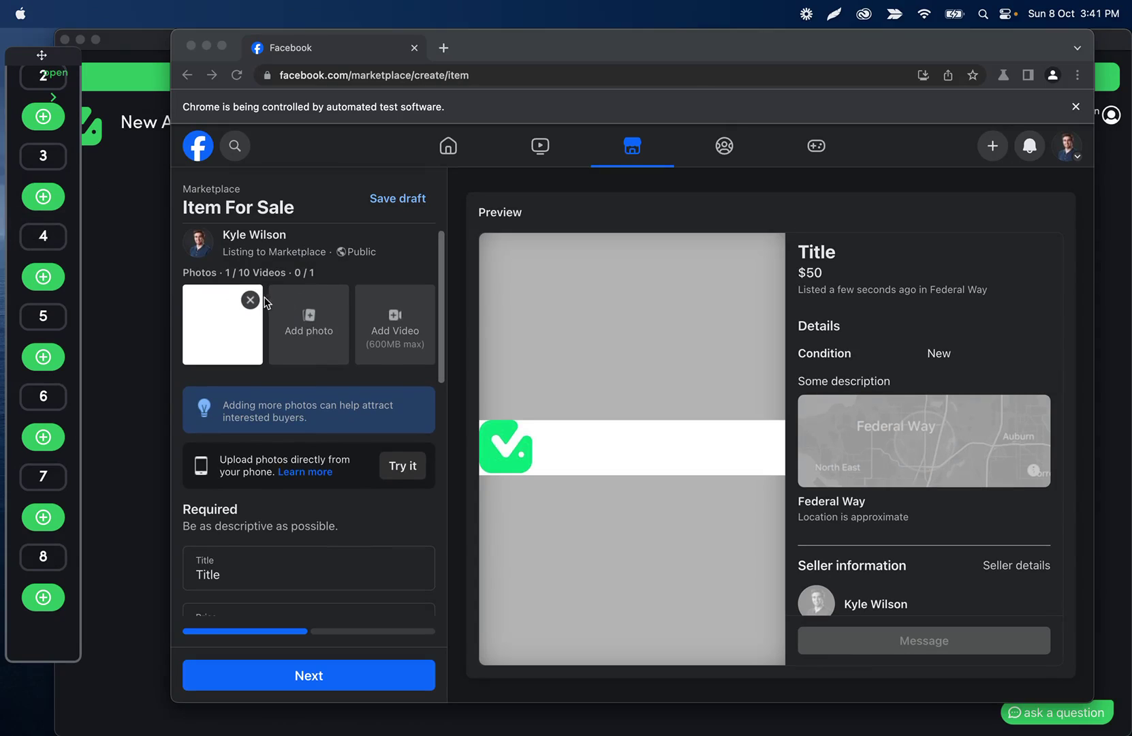
click(326, 277)
click(250, 299)
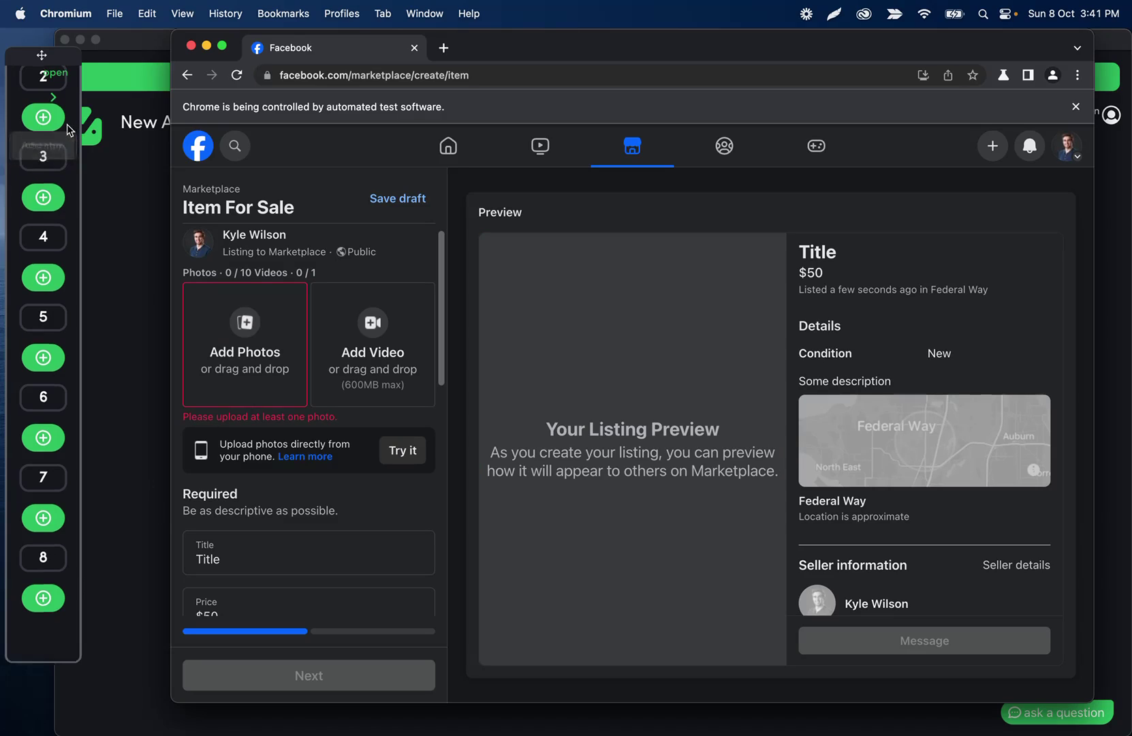
Step: Delete Step 8, the file upload step, from the automation
scroll(43, 122, up, 3)
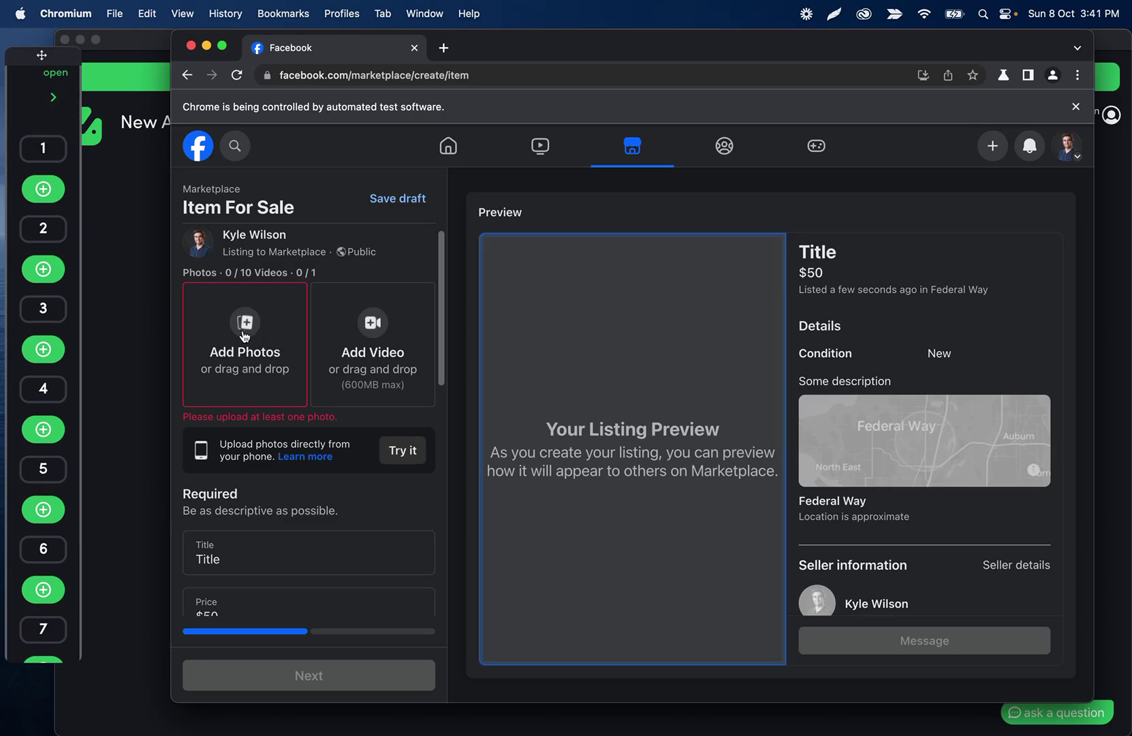
click(53, 96)
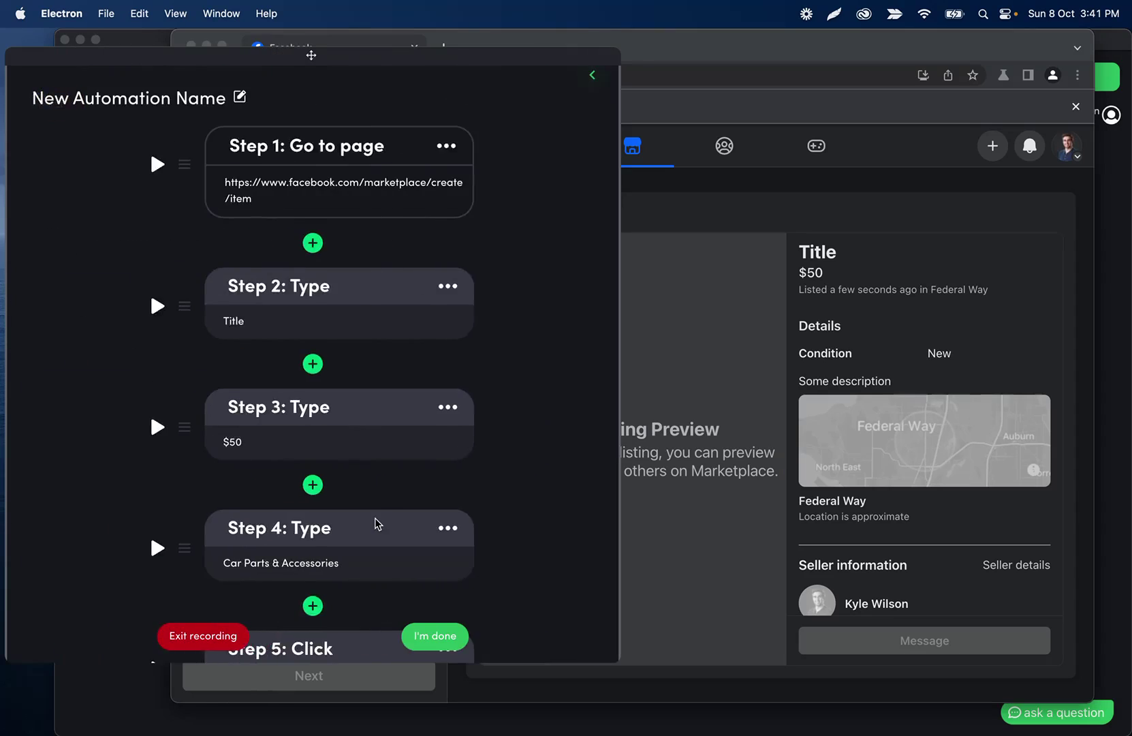
scroll(375, 523, down, 5)
click(444, 473)
click(447, 443)
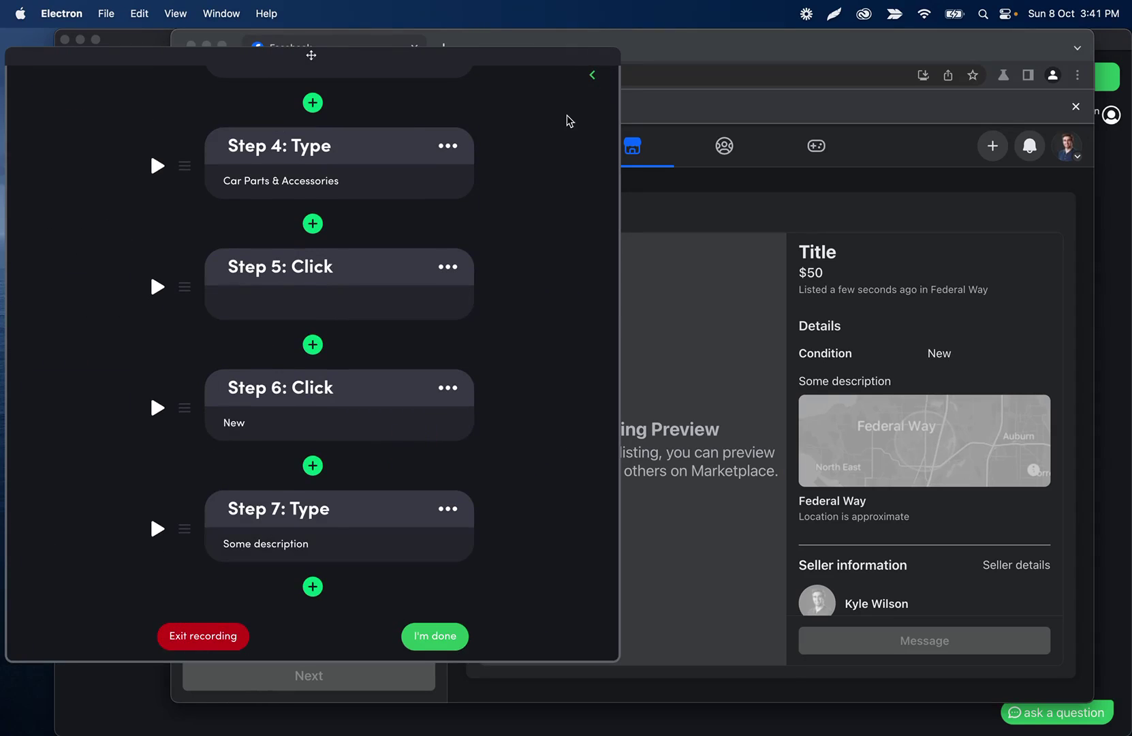
Step: Add a new Step 8 by recording a click action on the listing's Add Photos area
click(313, 586)
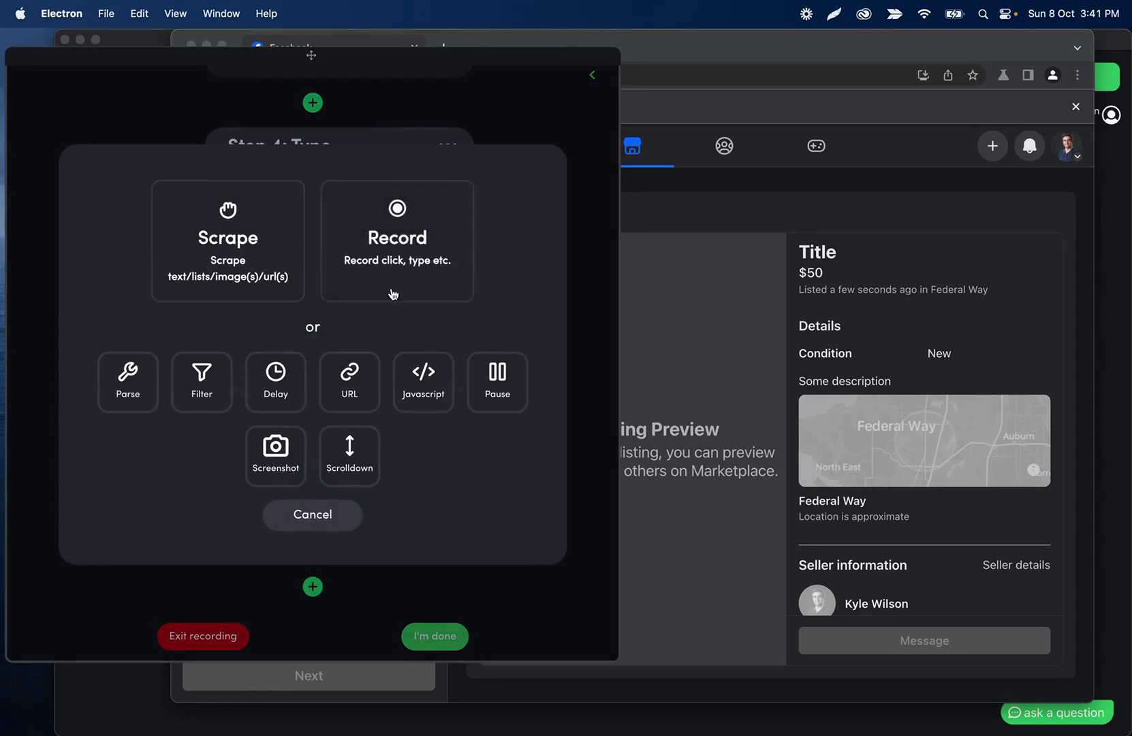
click(385, 245)
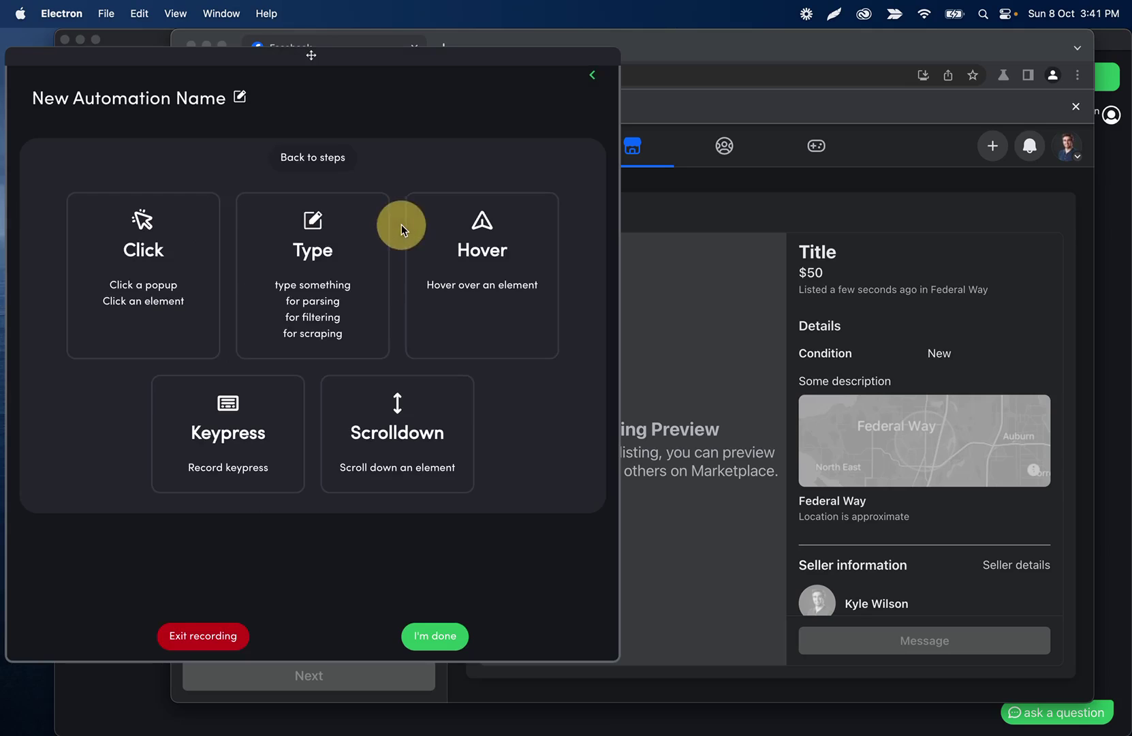
click(256, 265)
click(253, 339)
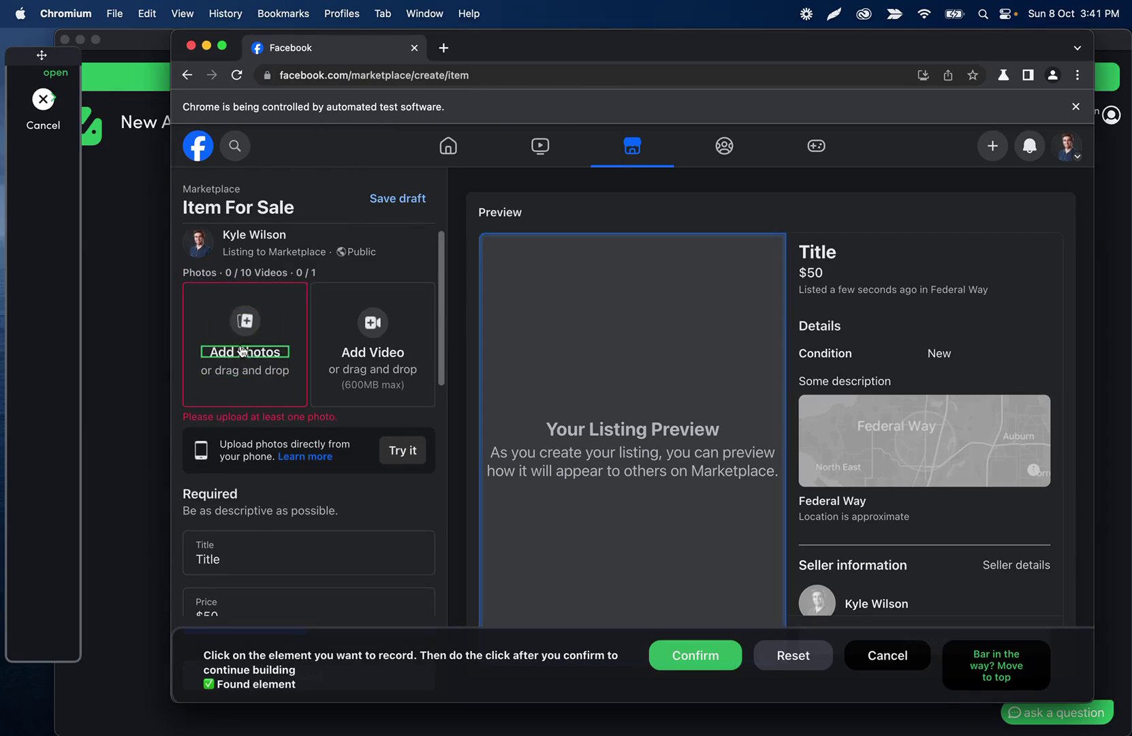
click(676, 655)
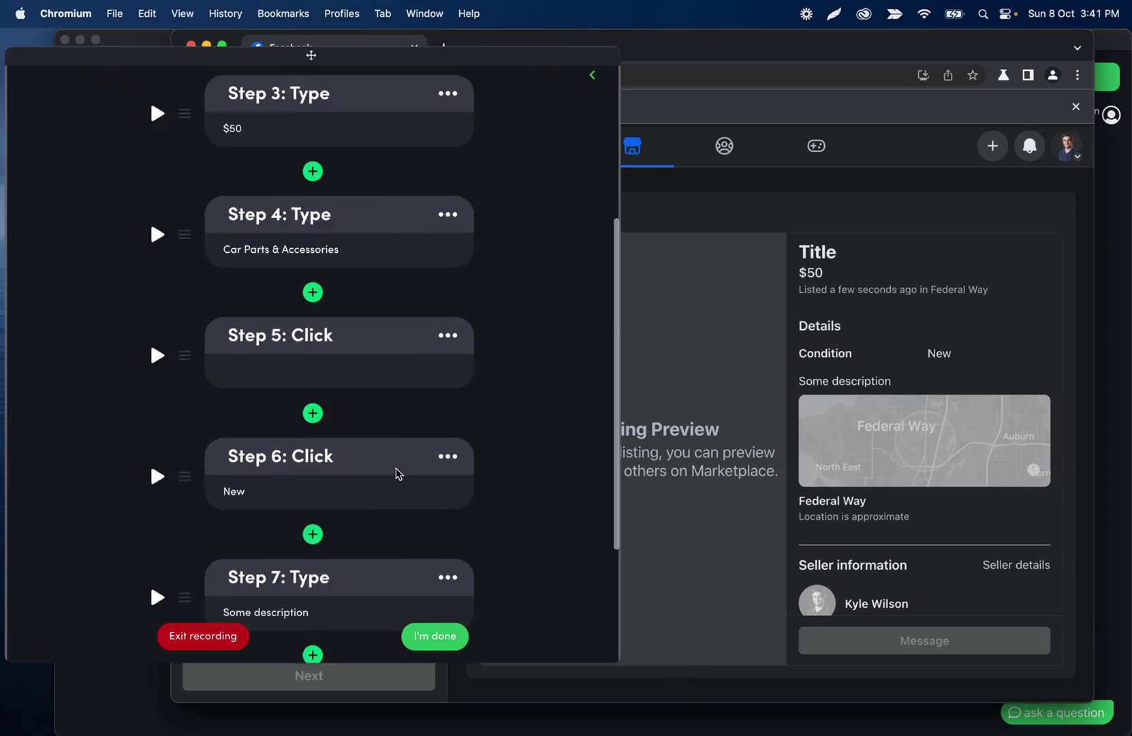
Step: Change the newly recorded Step 8's type to Upload
click(448, 491)
click(424, 390)
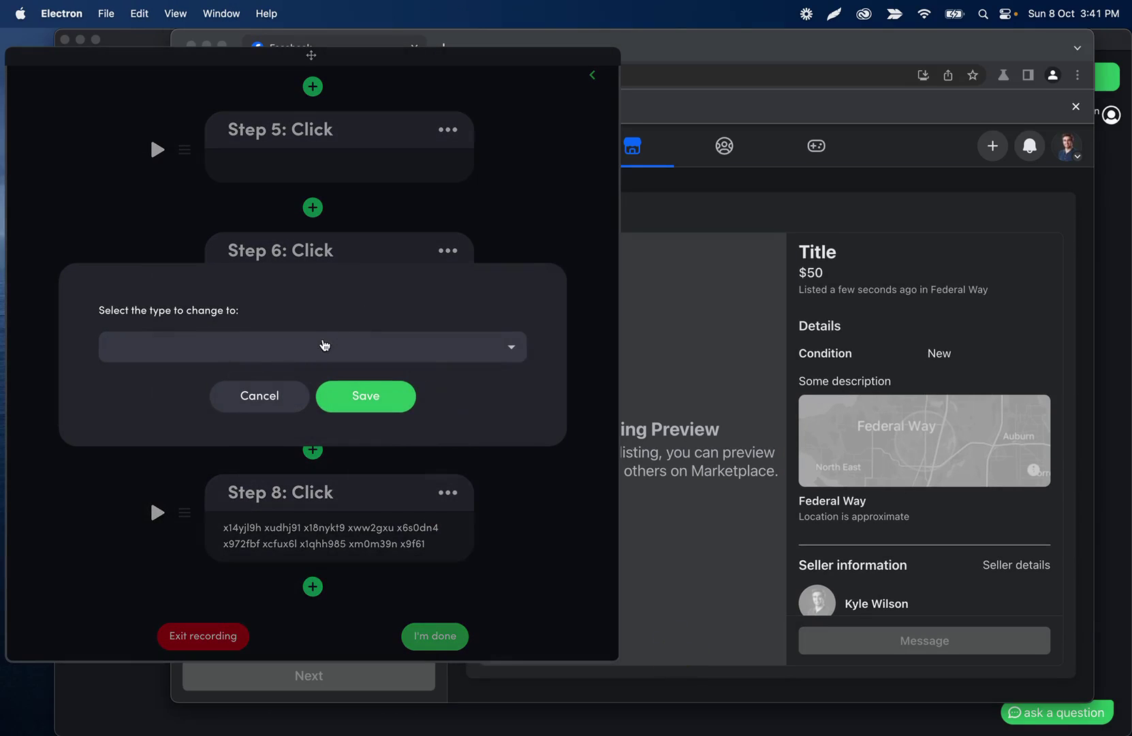
click(321, 344)
click(222, 516)
click(374, 398)
click(288, 554)
click(281, 450)
click(308, 525)
click(270, 371)
text(https://uploads-ssl.webflow.com/62a91ac7e751458f4263650a/62bd18f40529d8508d787616_Group%2013.png)
click(373, 451)
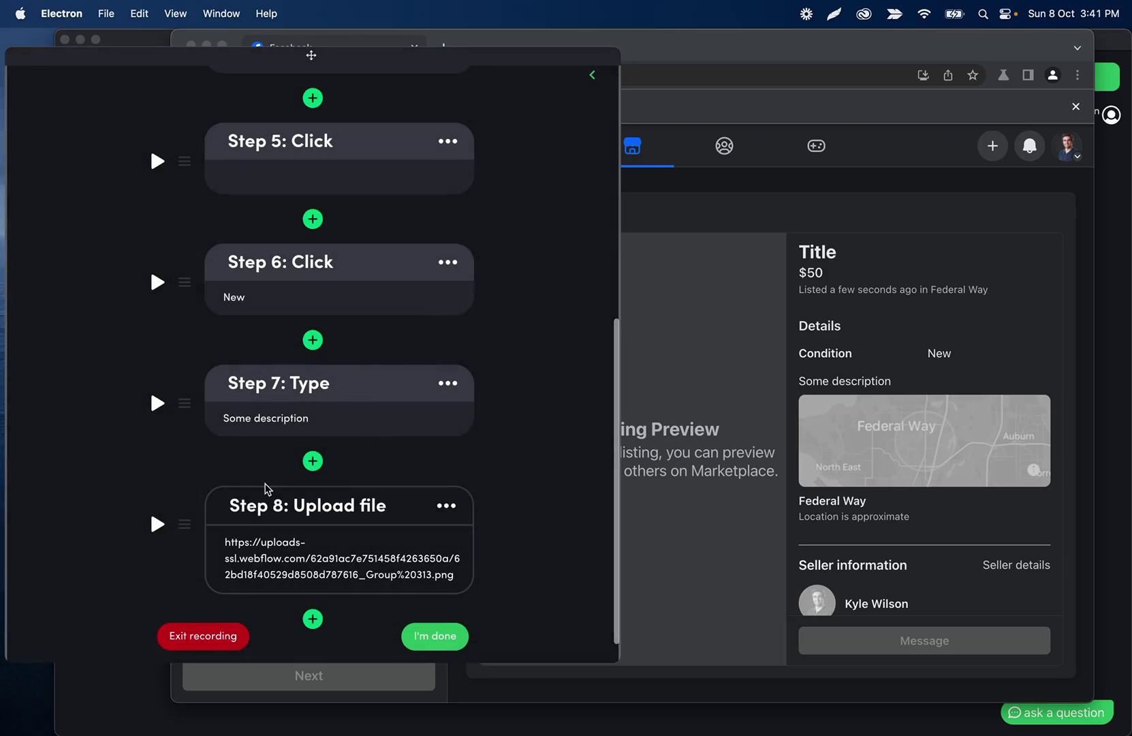
click(593, 75)
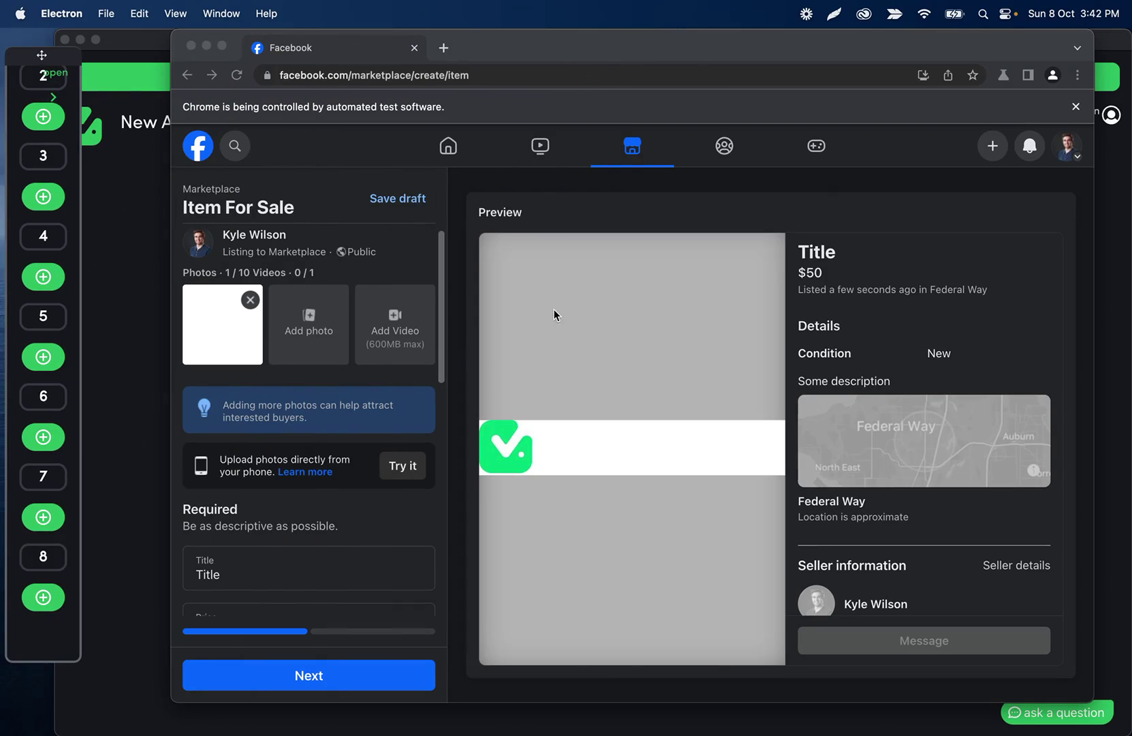
Step: Add Step 9 by recording a click action on the listing form's Next button, moving the recording bar out of its way
scroll(328, 366, down, 10)
click(54, 103)
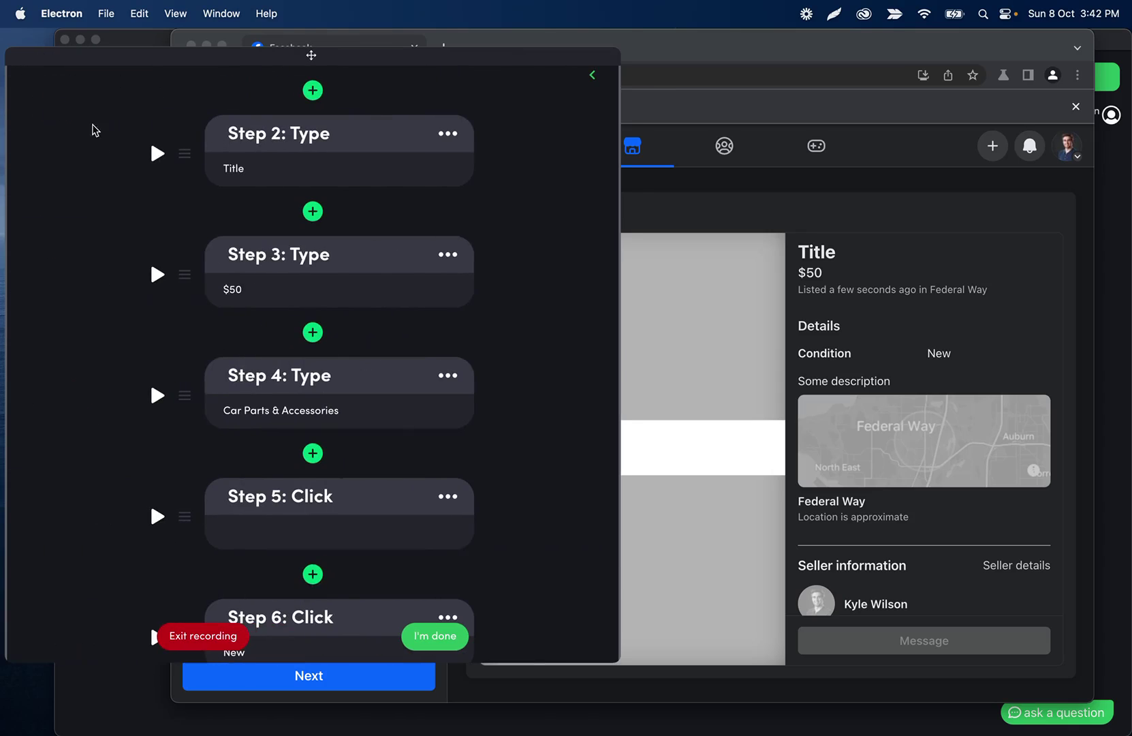
scroll(204, 354, down, 5)
click(312, 585)
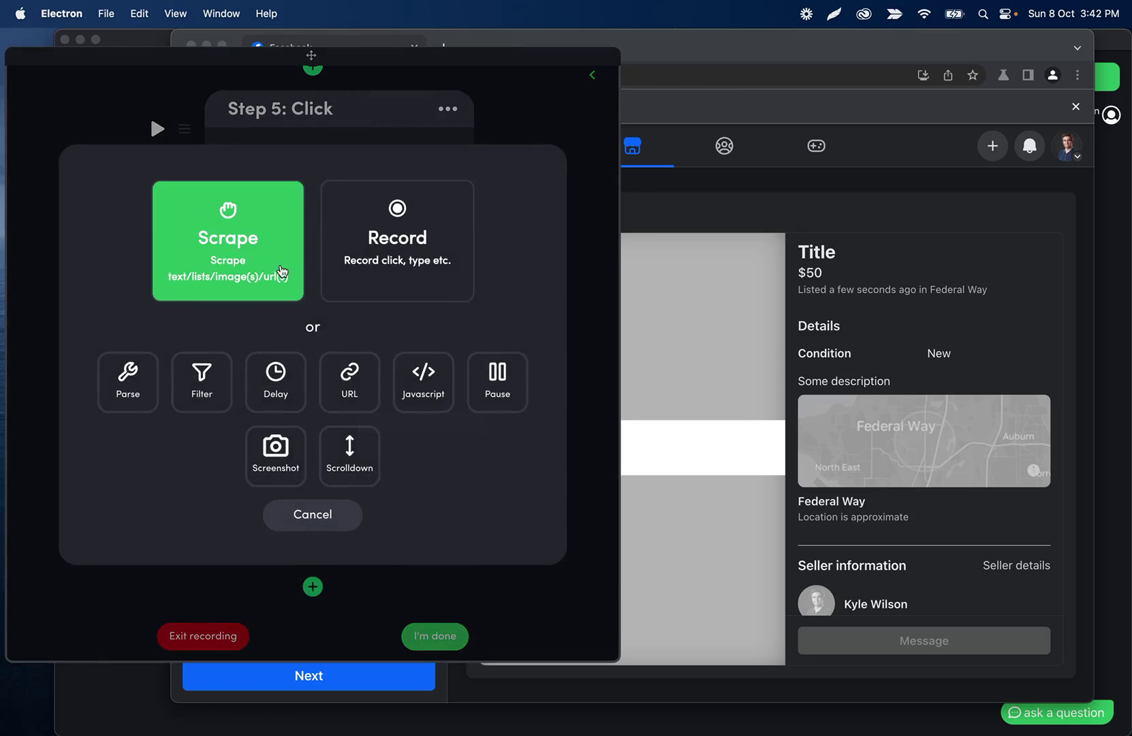
click(384, 253)
click(169, 260)
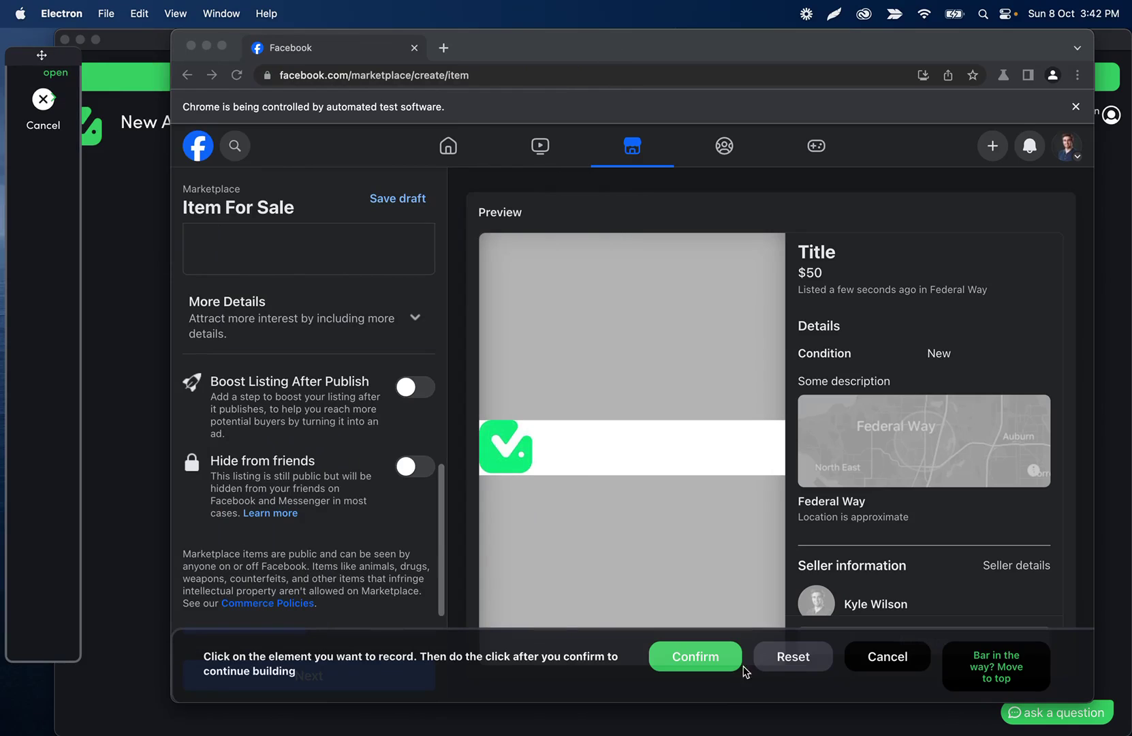
click(961, 658)
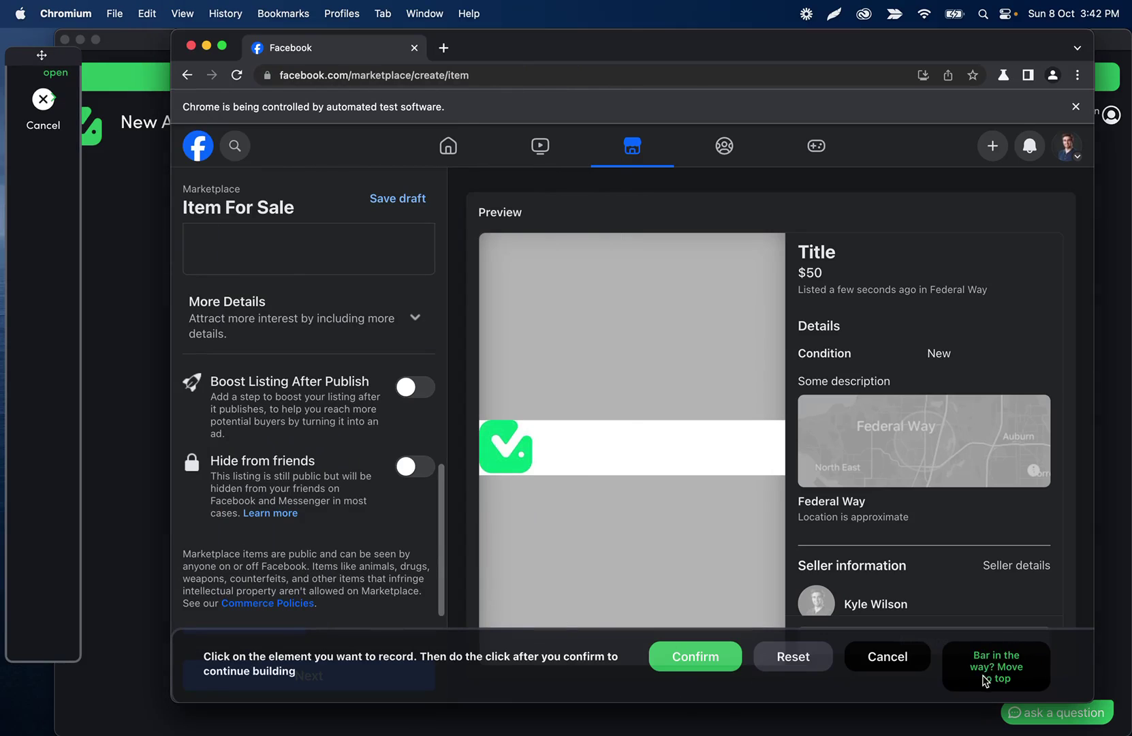
click(988, 675)
click(309, 678)
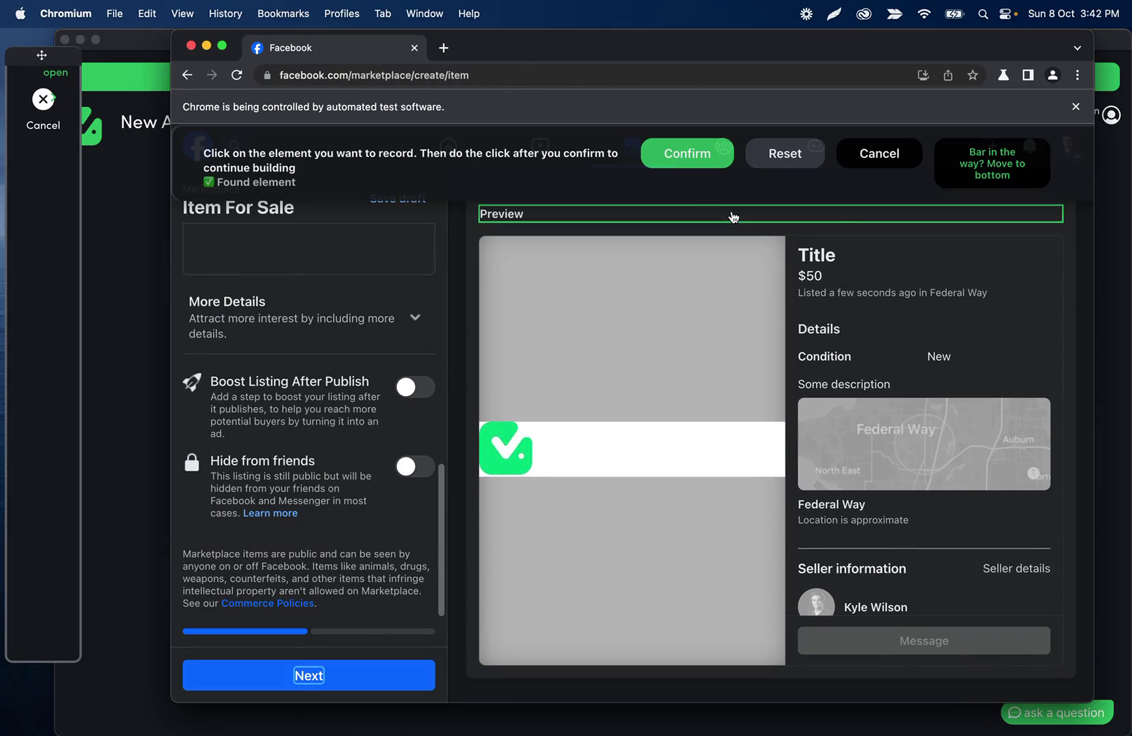
click(705, 153)
Step: Review the filled-in Item For Sale form, advance it to the List in more places page and look through the groups
click(592, 75)
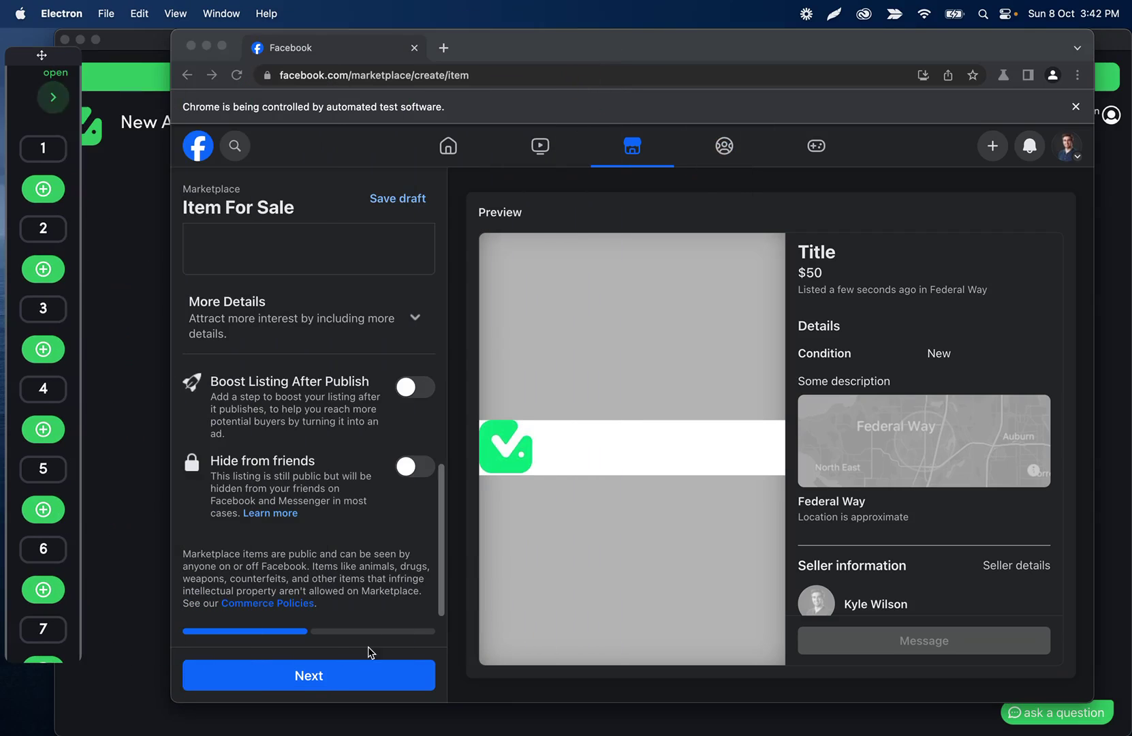
scroll(377, 361, up, 10)
scroll(374, 362, down, 4)
scroll(374, 361, up, 2)
click(360, 266)
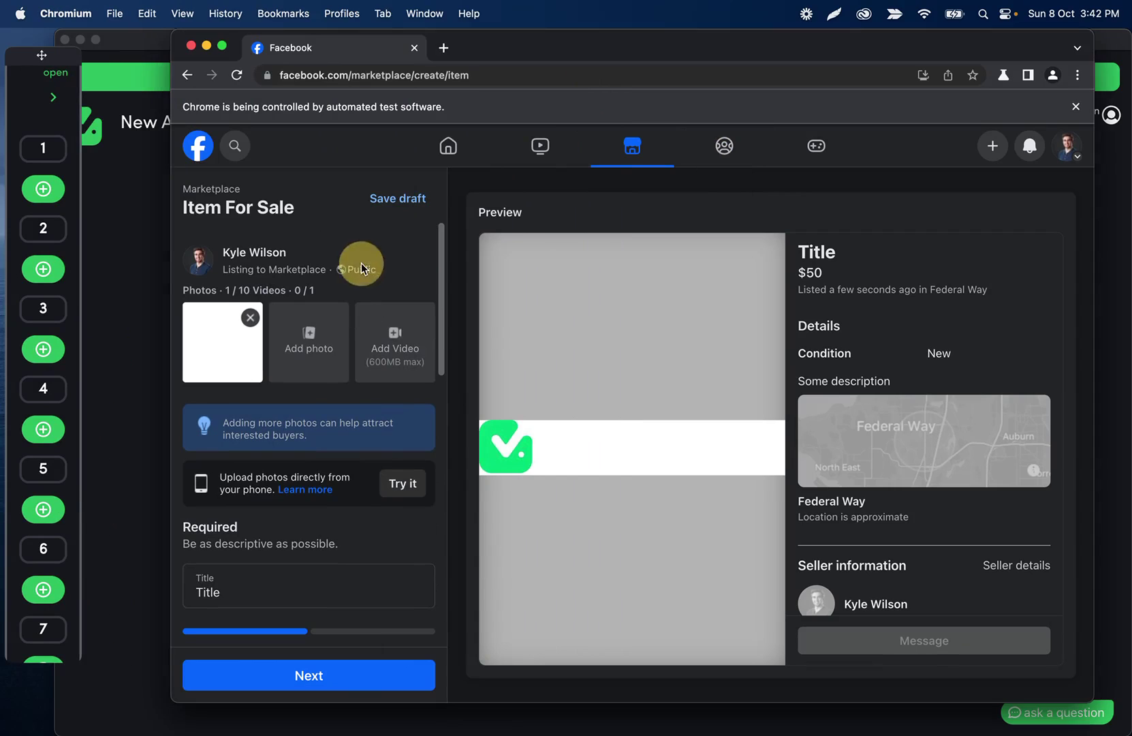
scroll(339, 340, down, 10)
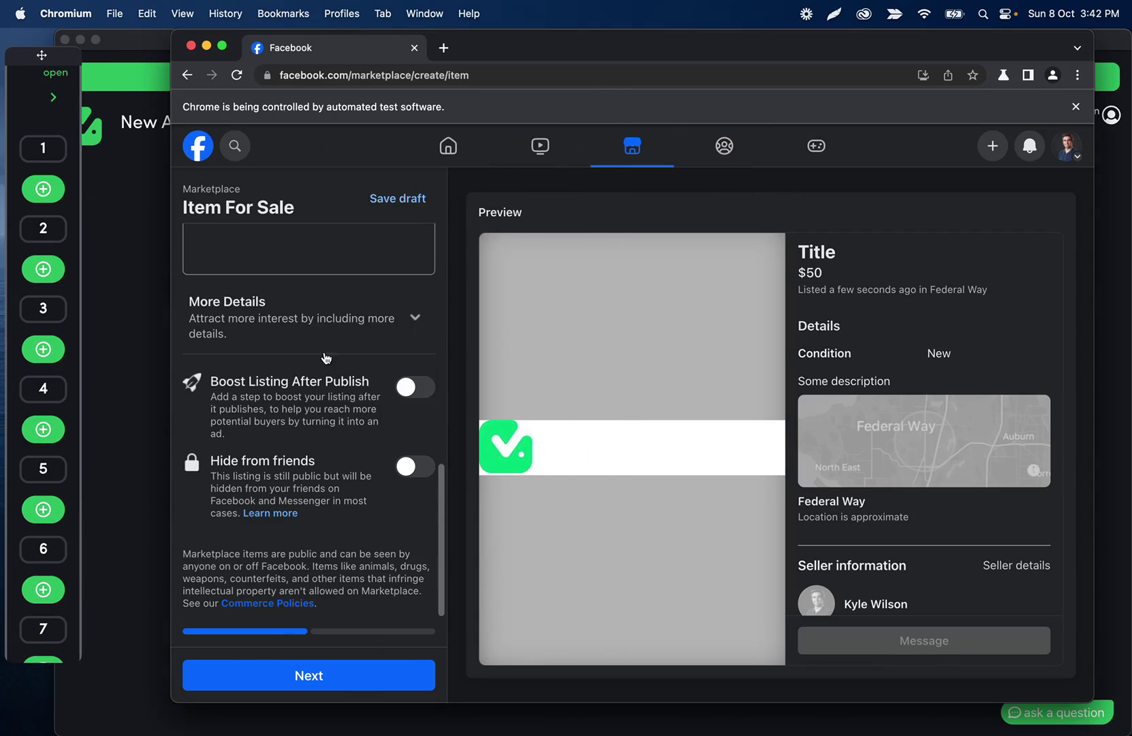
click(267, 676)
scroll(340, 464, down, 10)
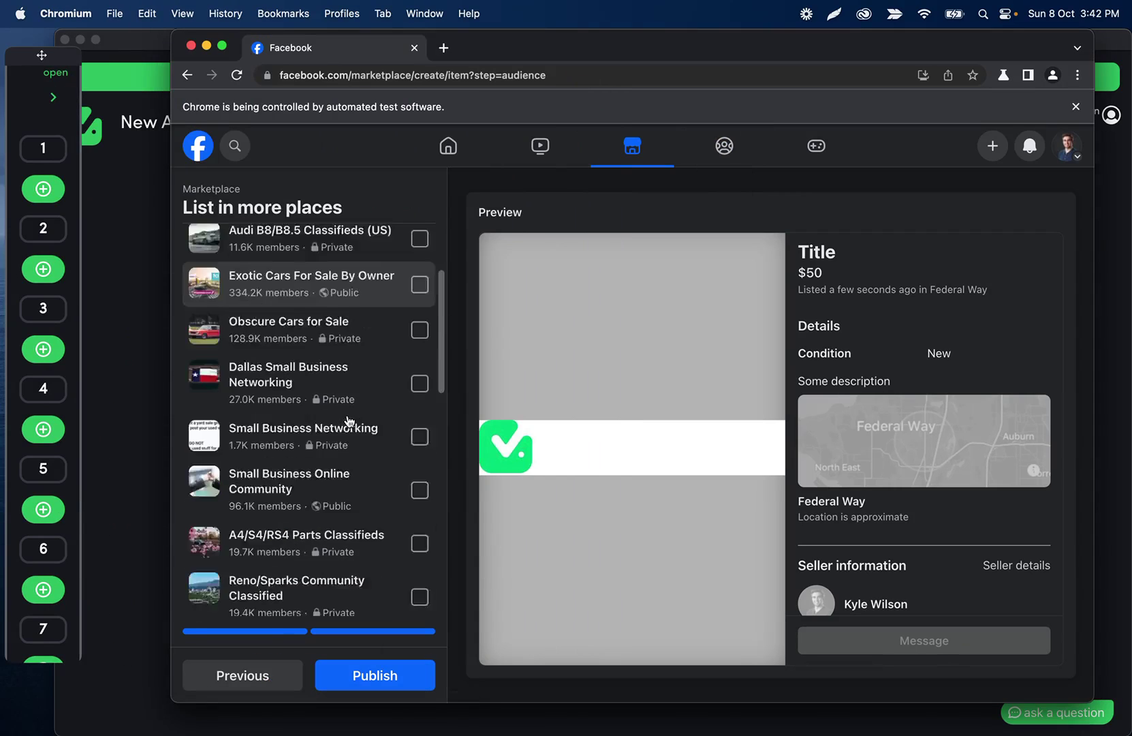
Step: Look through the groups offered on the List in more places page and return to the Item For Sale form
scroll(344, 436, up, 10)
scroll(348, 422, down, 10)
scroll(348, 422, up, 10)
scroll(348, 421, down, 10)
scroll(348, 422, up, 10)
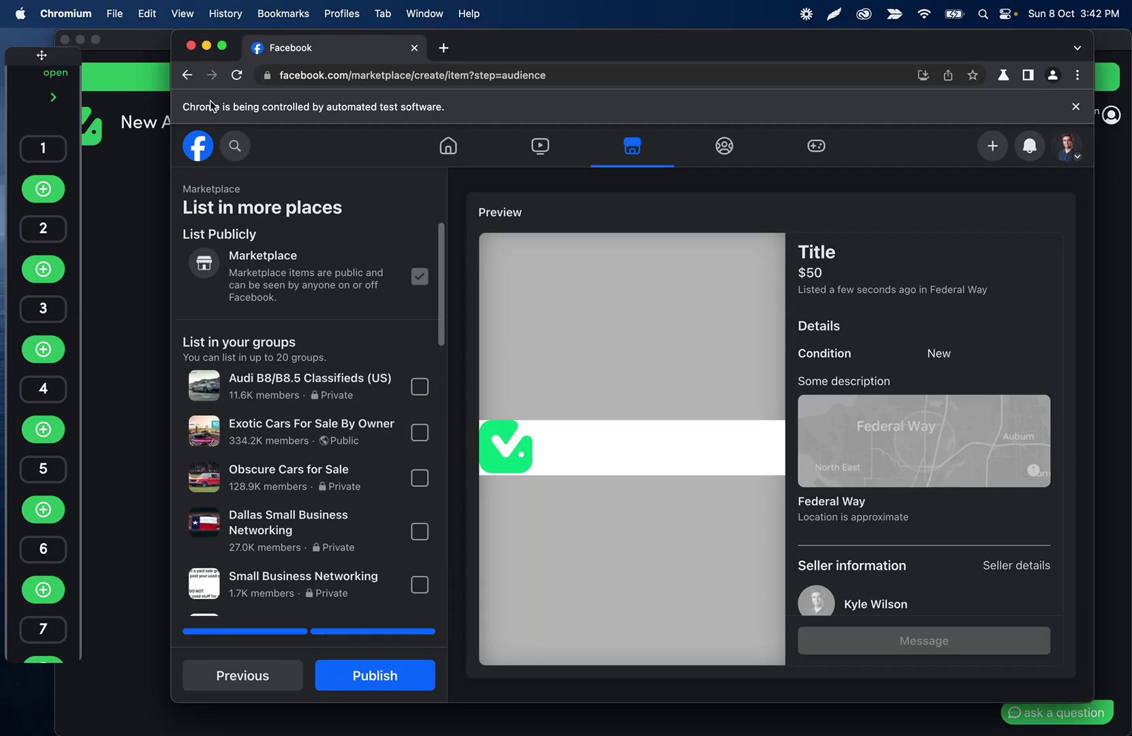
click(188, 75)
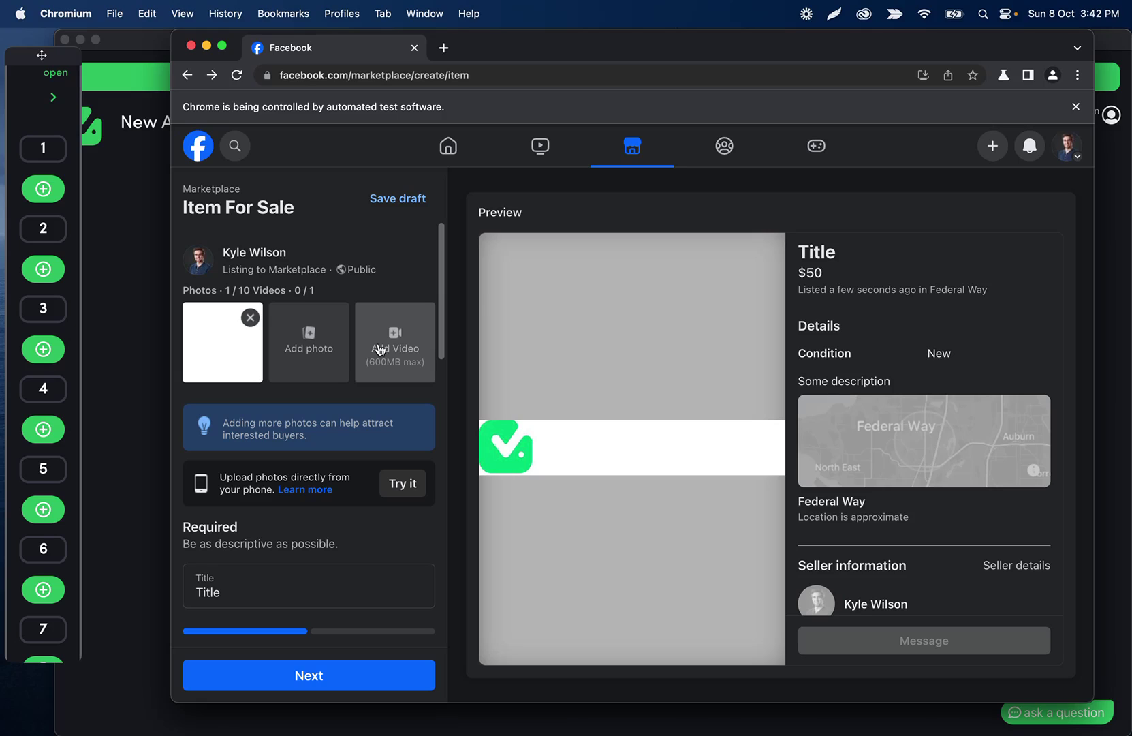
Step: Finish recording the automation's steps and shift its window so it is fully in view
click(52, 96)
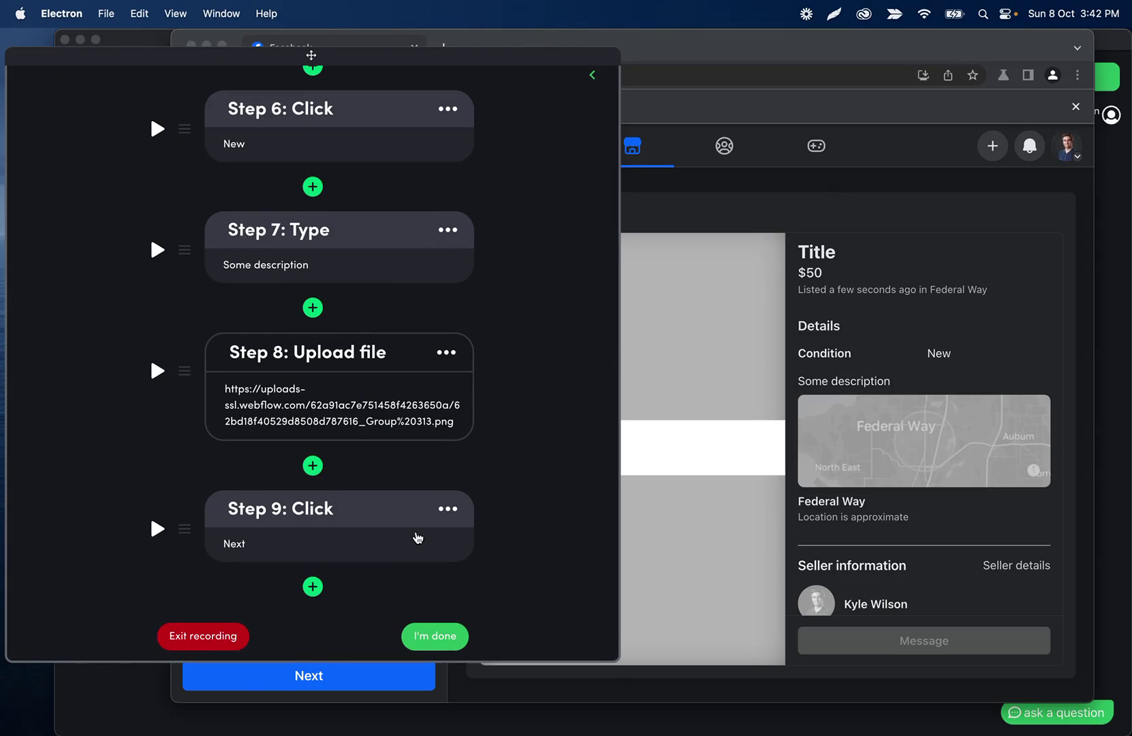
click(447, 636)
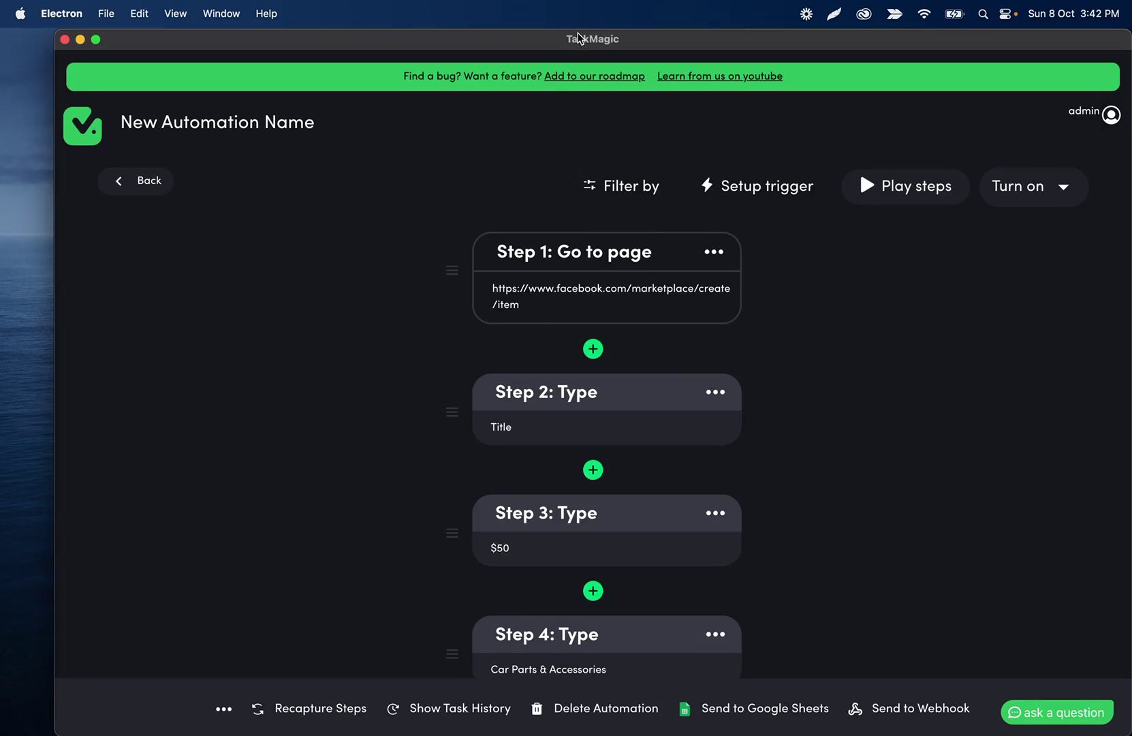
drag(578, 34, 525, 22)
drag(639, 51, 668, 49)
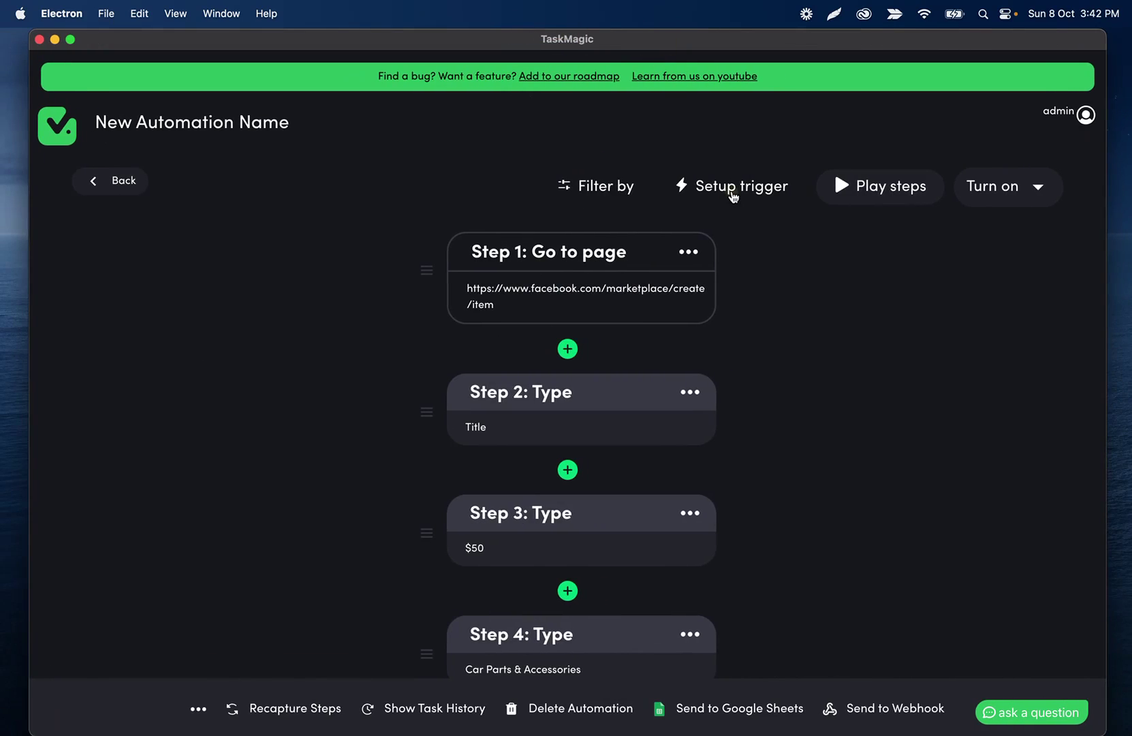
Step: Set the automation's trigger type to Webhook and return to its list of steps
click(734, 191)
scroll(589, 583, down, 5)
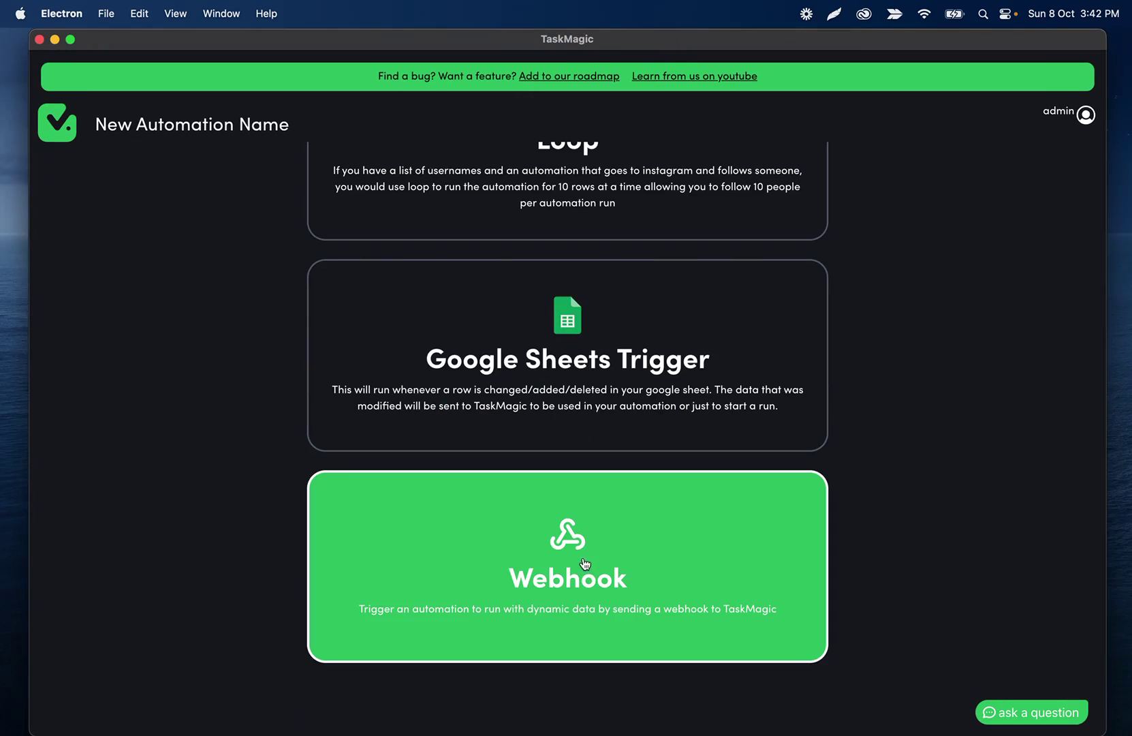
click(582, 554)
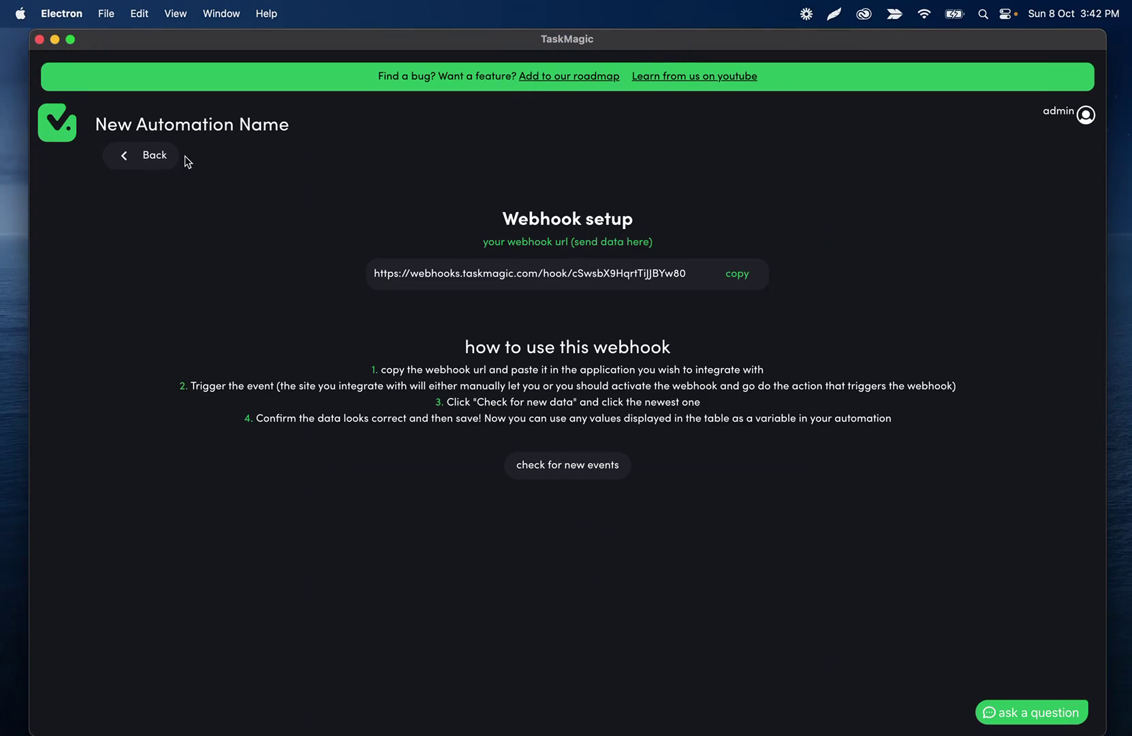
click(122, 156)
click(145, 164)
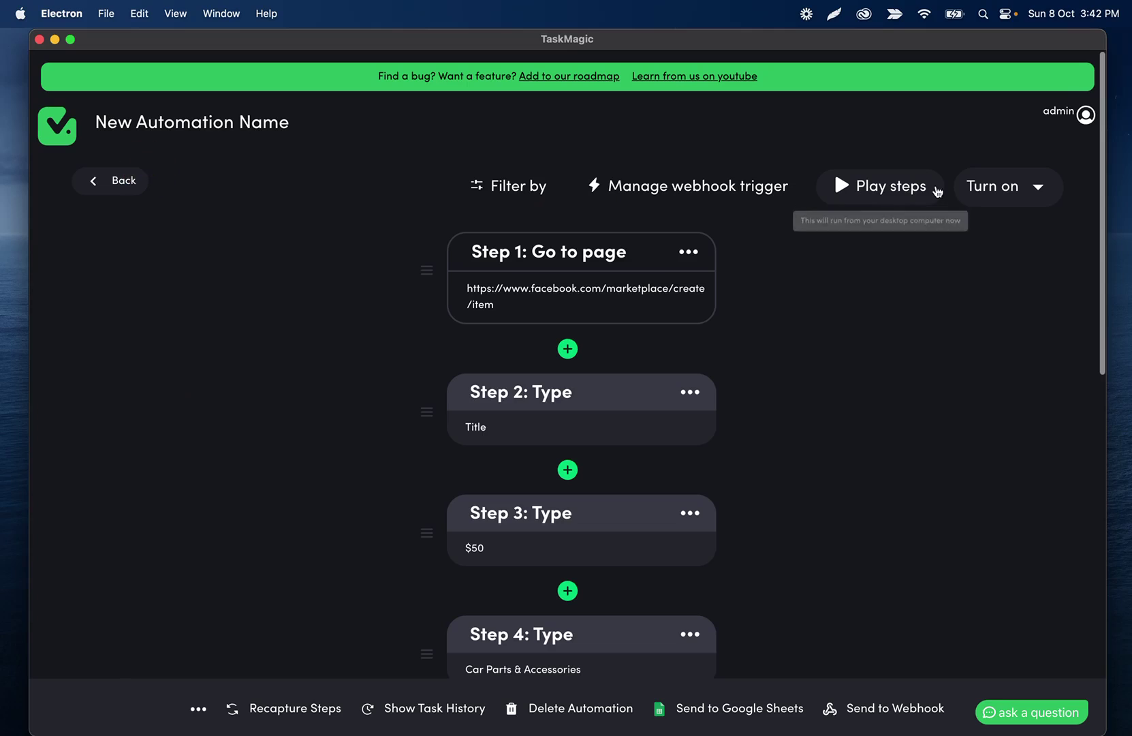
Step: Open the Apps Builder from the account page and dismiss its template chooser to get an empty flow
click(1086, 114)
click(161, 494)
drag(875, 141, 1121, 30)
click(1016, 147)
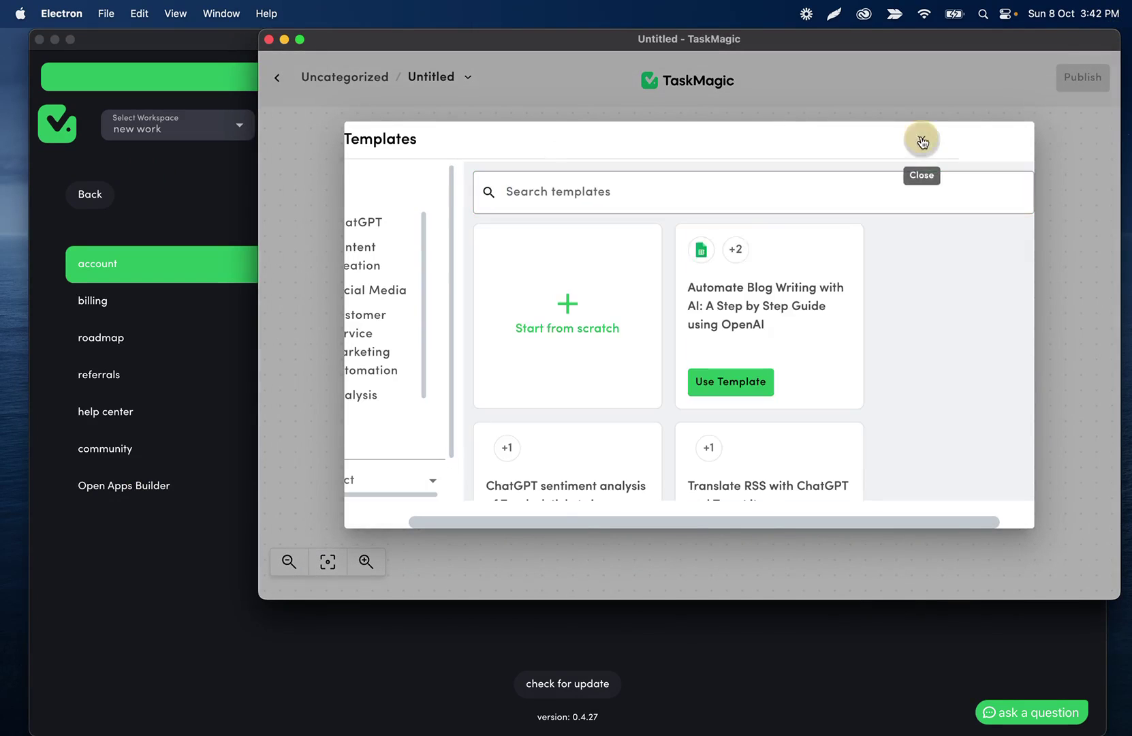
click(922, 141)
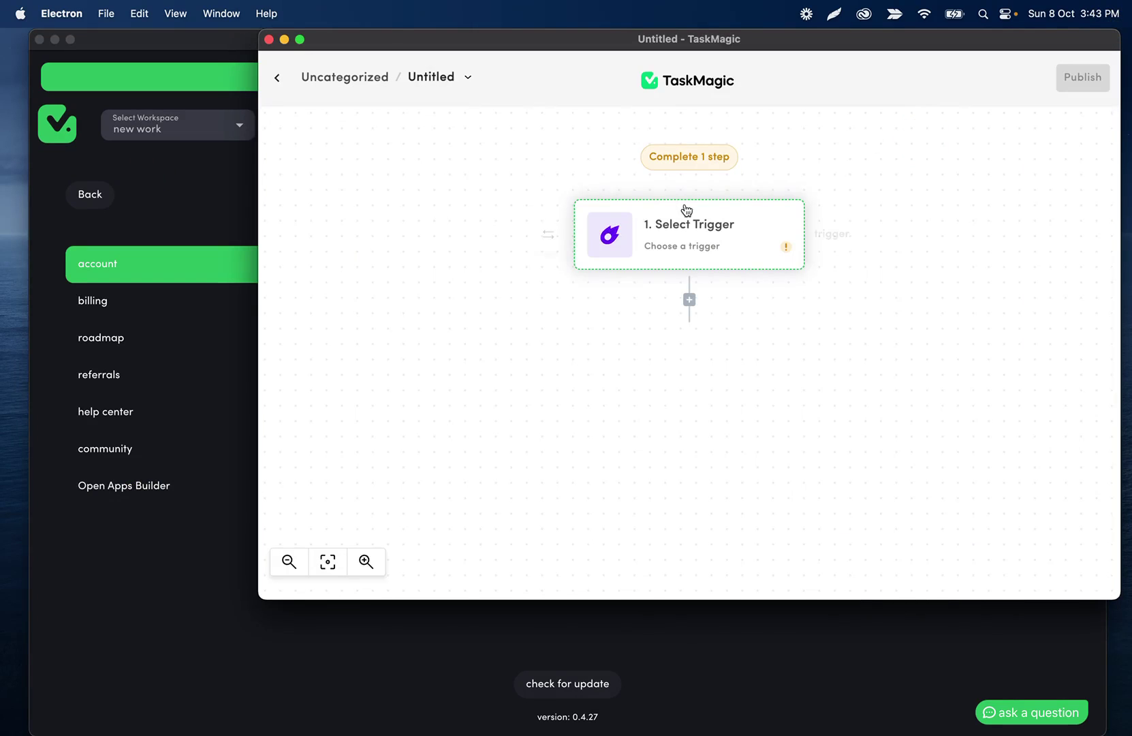
Step: Add a TaskMagic step after the trigger in the untitled flow
click(690, 300)
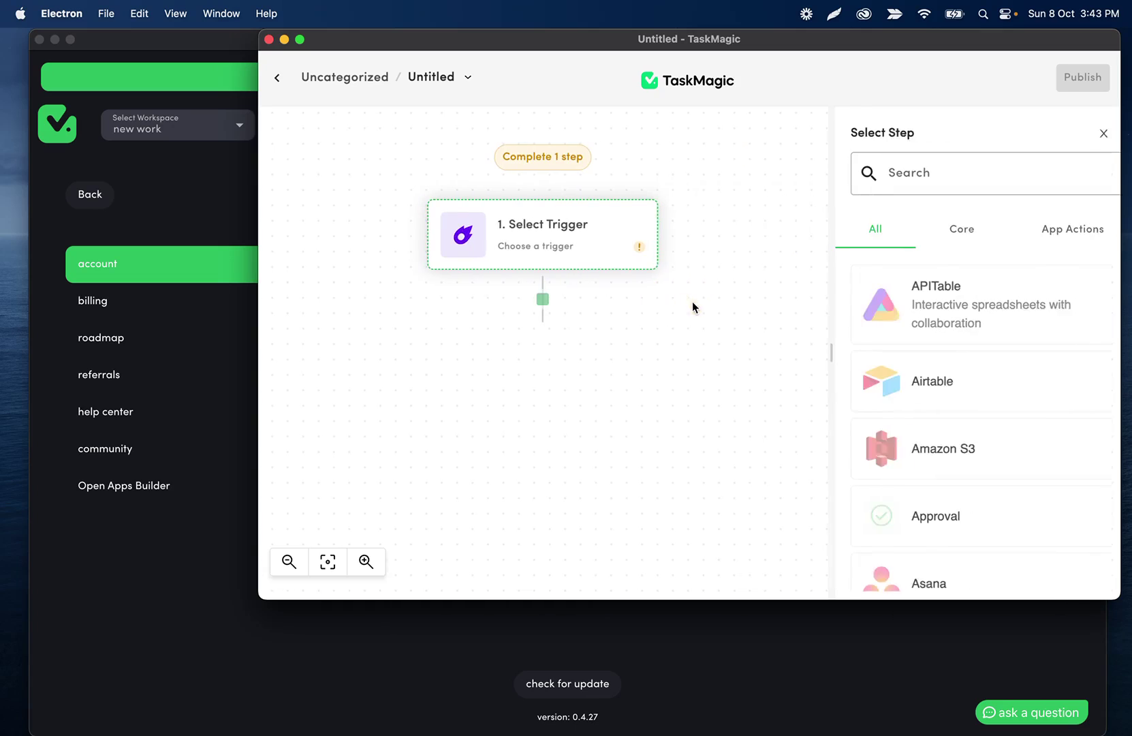
text(task)
click(914, 361)
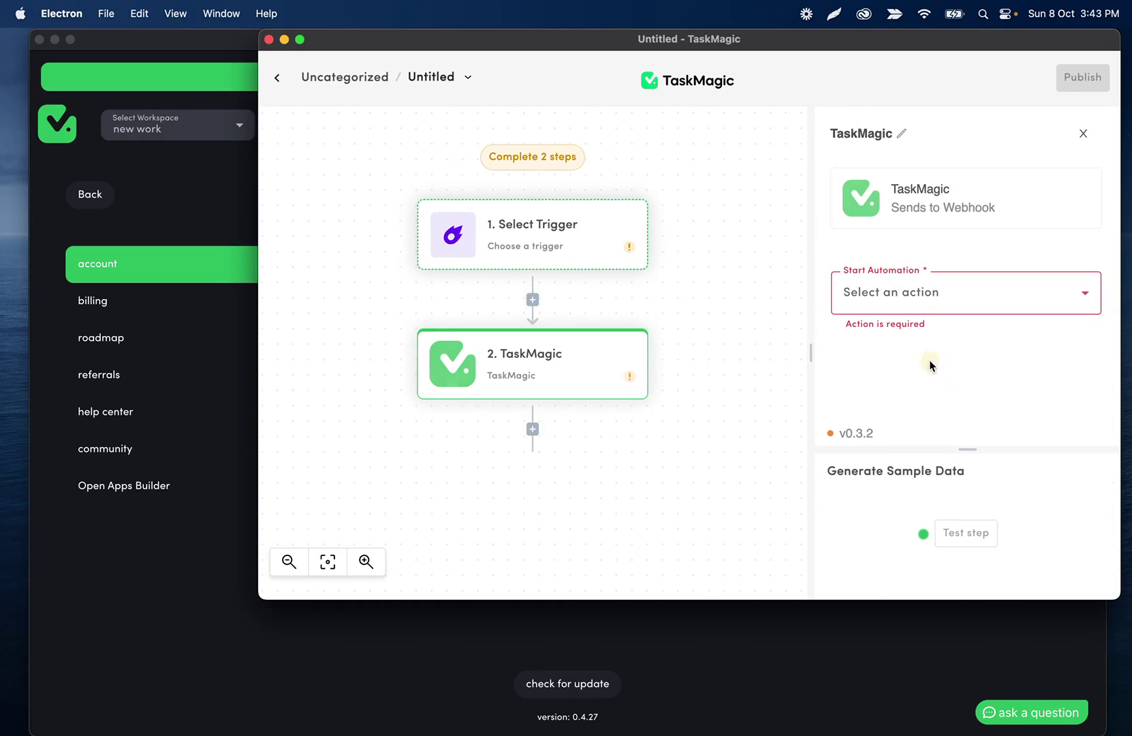
Step: Return to the automation, open its webhook trigger settings and copy the webhook URL
click(143, 594)
click(81, 194)
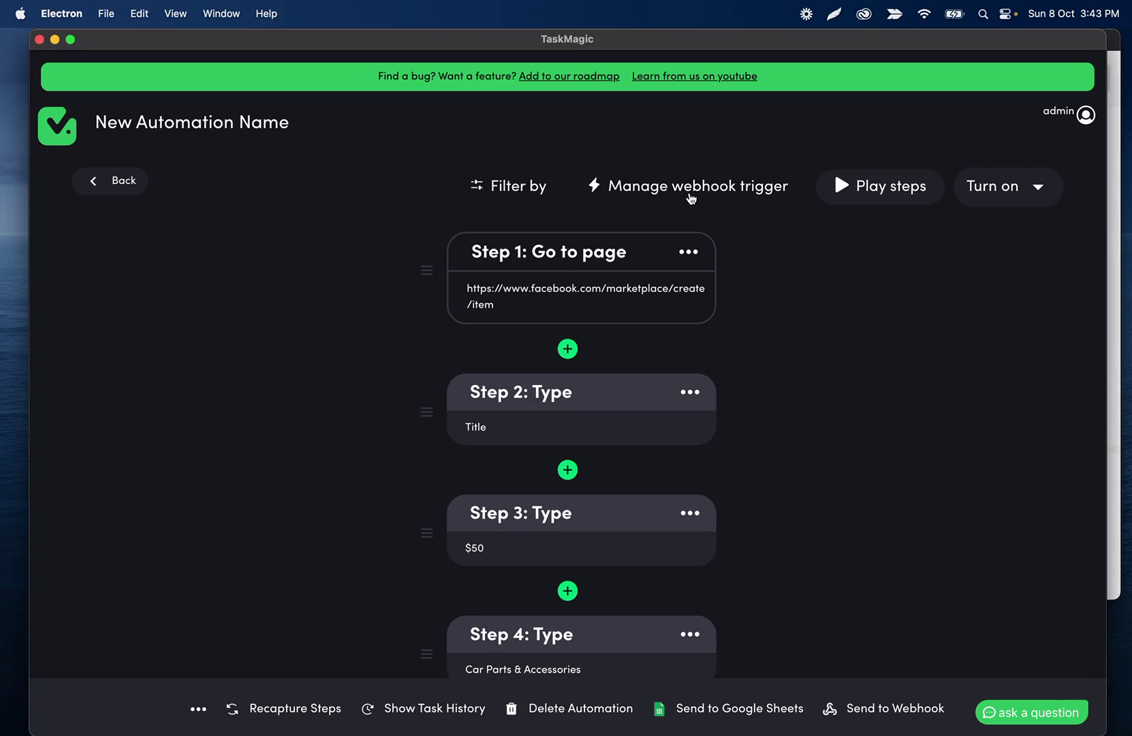
click(690, 198)
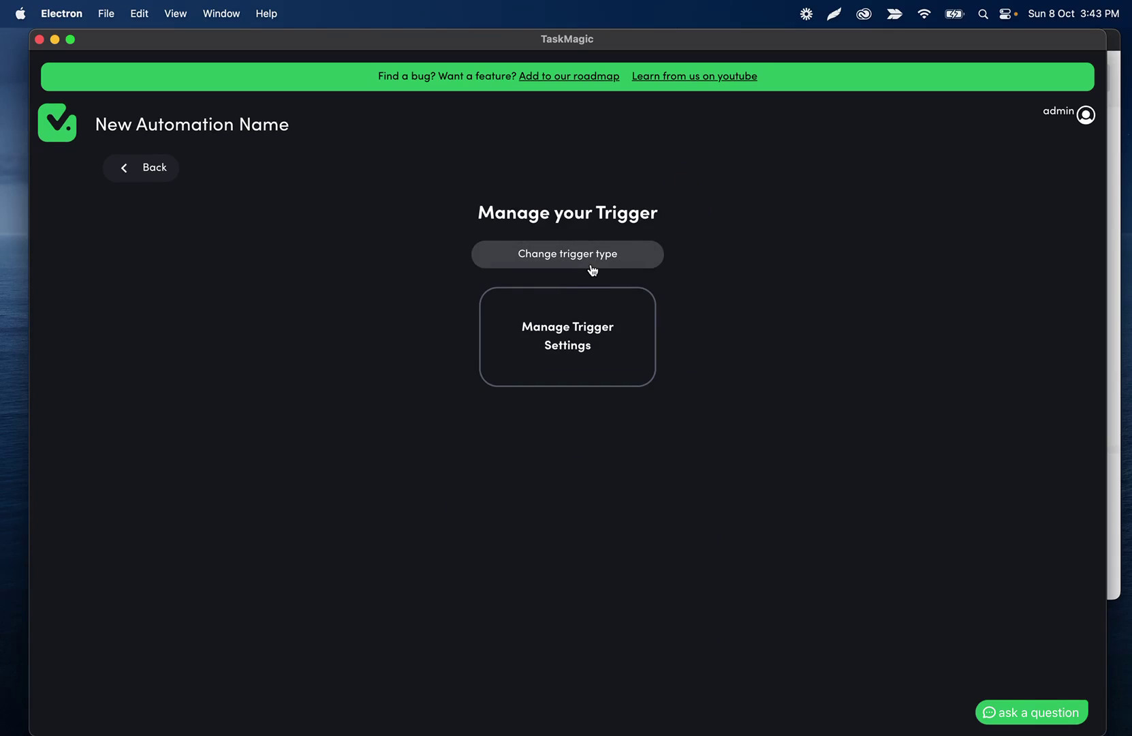
click(590, 334)
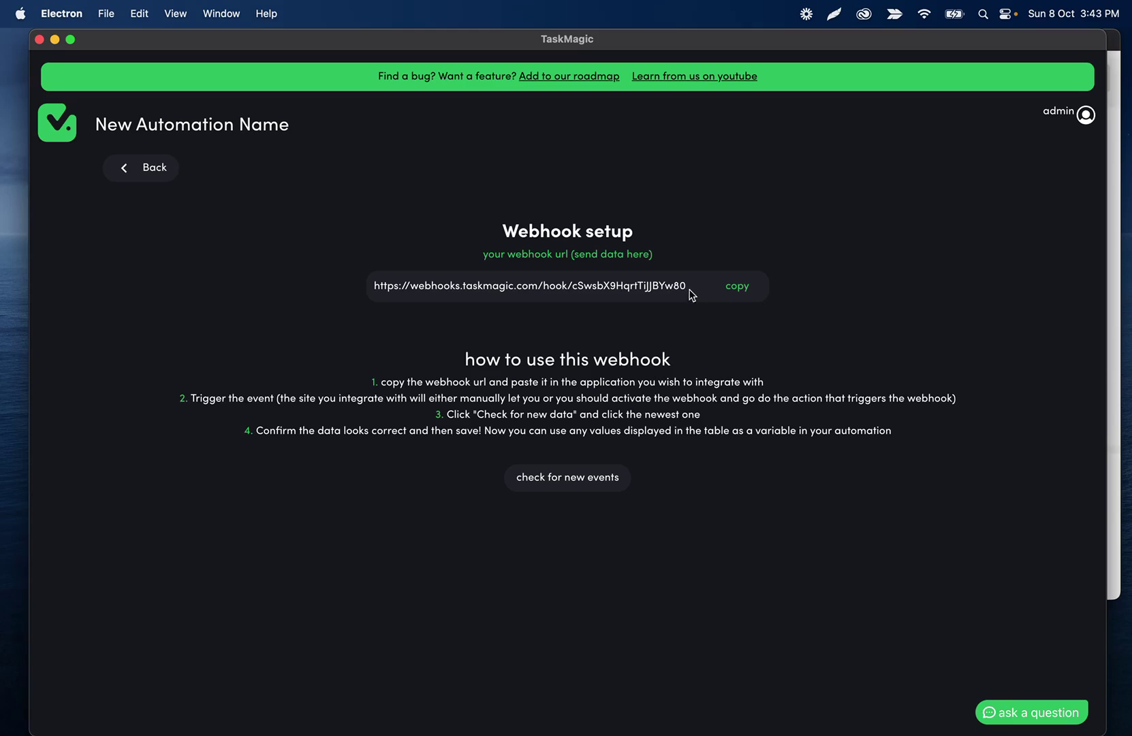
drag(690, 290, 416, 279)
click(737, 286)
double_click(489, 285)
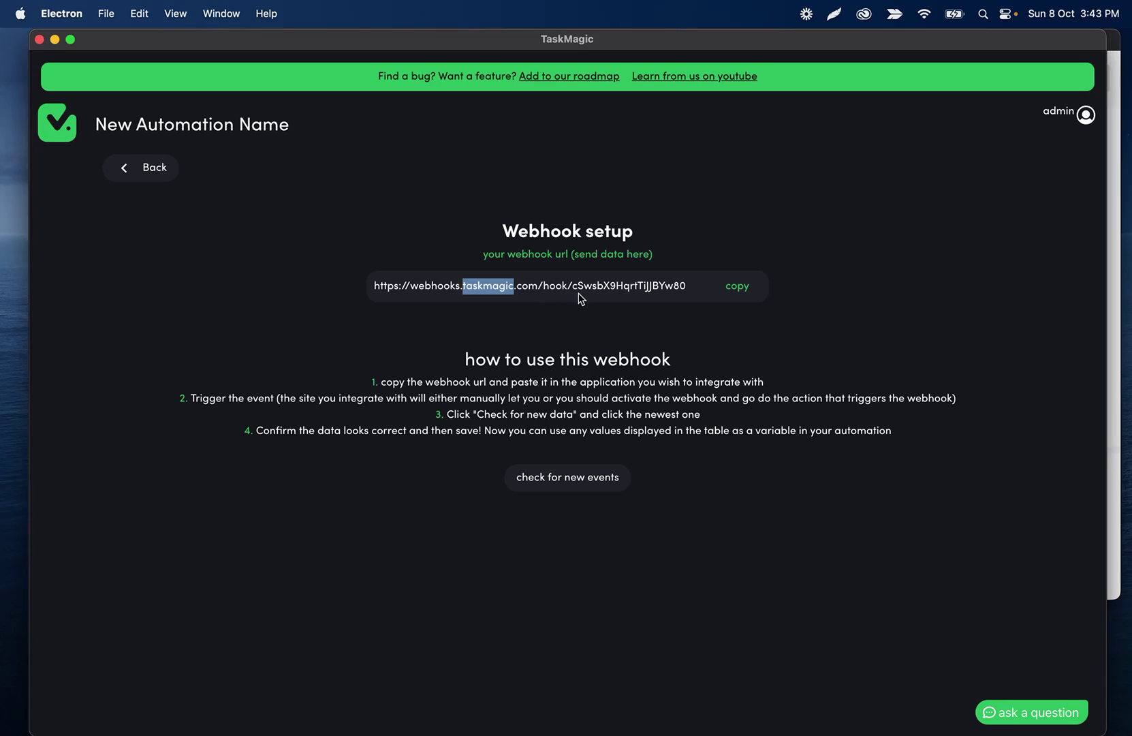
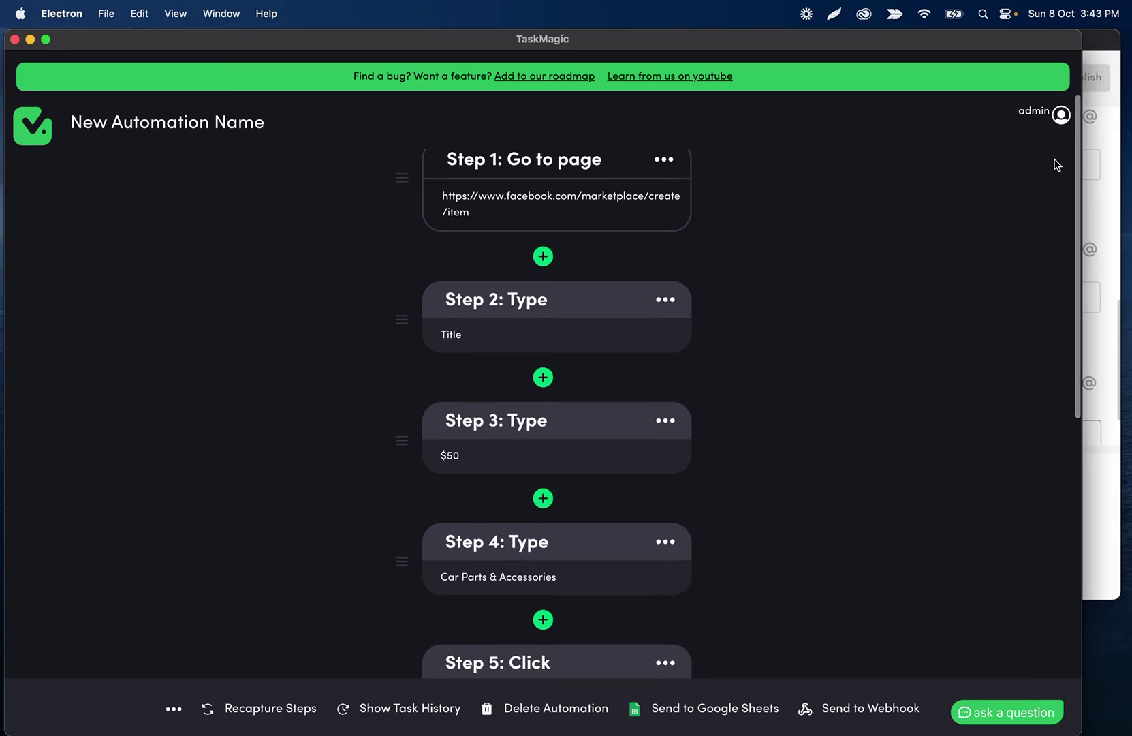
Step: Resize the automation window and the flow window so both can be used side by side
drag(1081, 152, 641, 140)
click(894, 302)
text(title)
drag(260, 246, 456, 245)
key(super+a)
key(BackSpace)
Step: Add the keys title, price and category to the Body of the Start Automation step
click(854, 295)
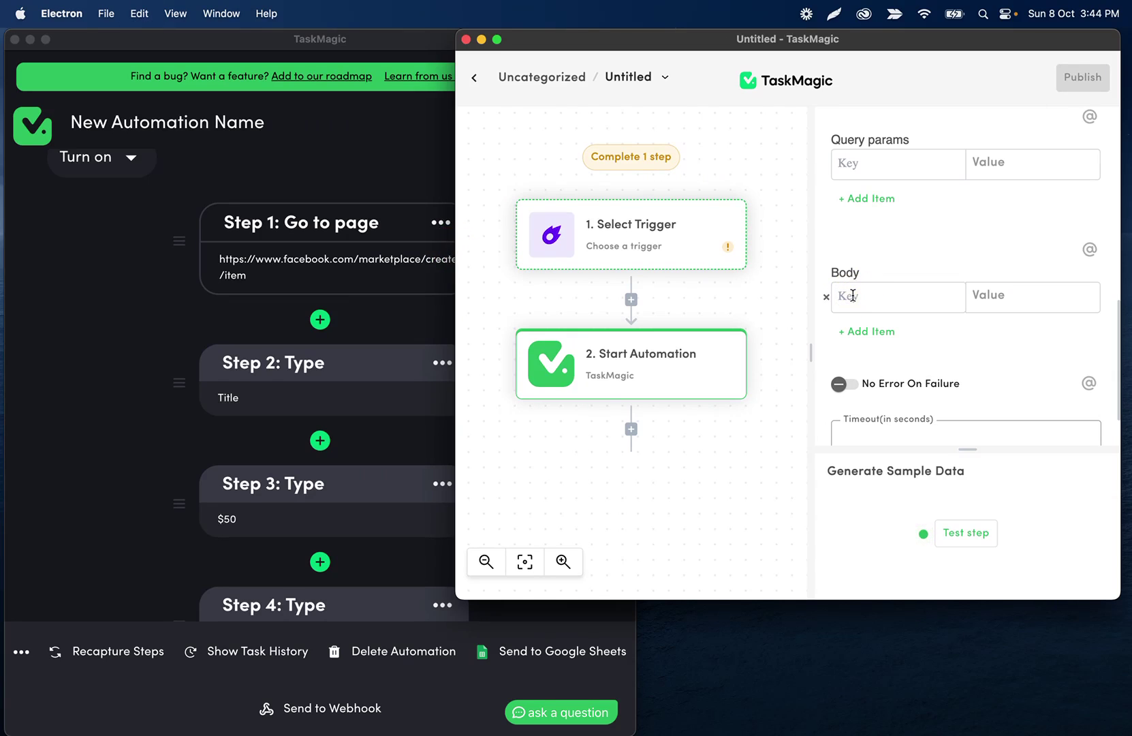
text(title)
click(856, 329)
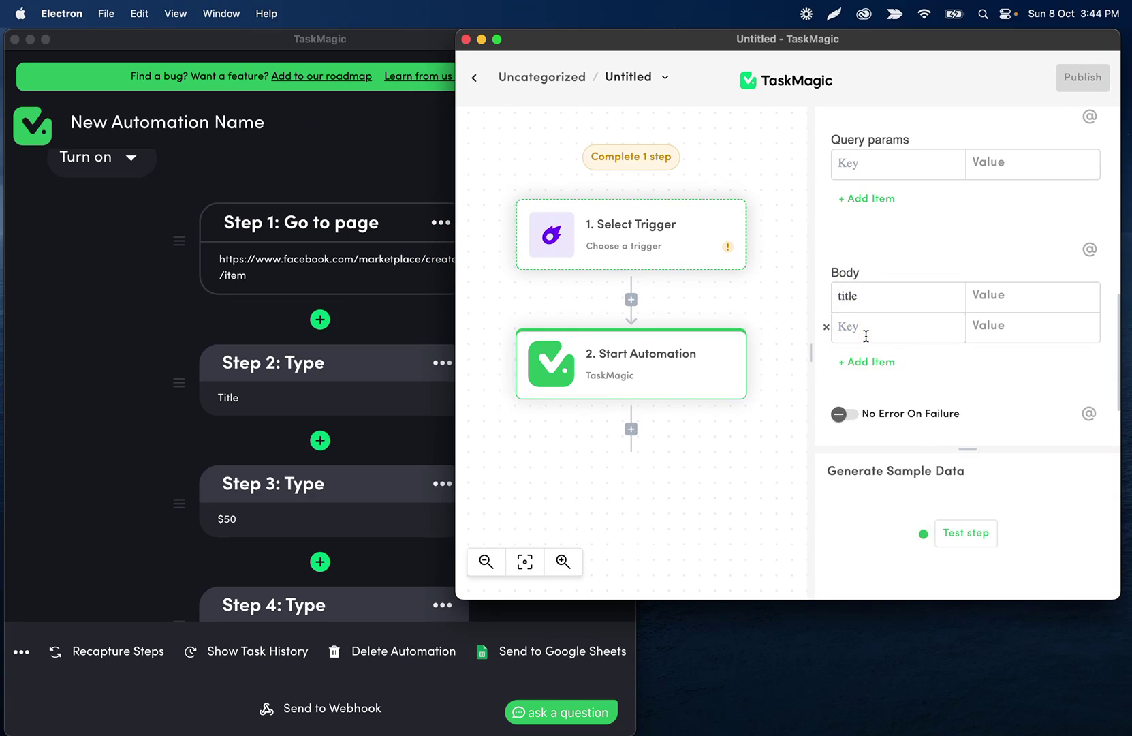
text(50)
click(867, 362)
click(866, 365)
scroll(389, 368, down, 5)
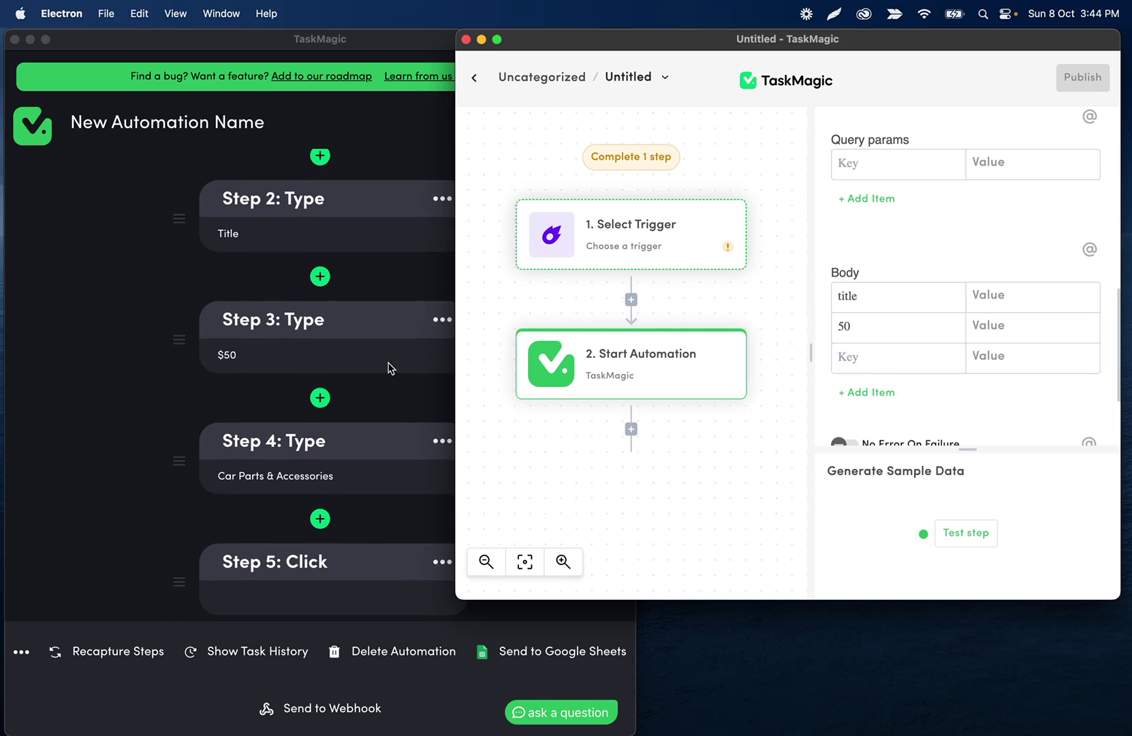
text(category)
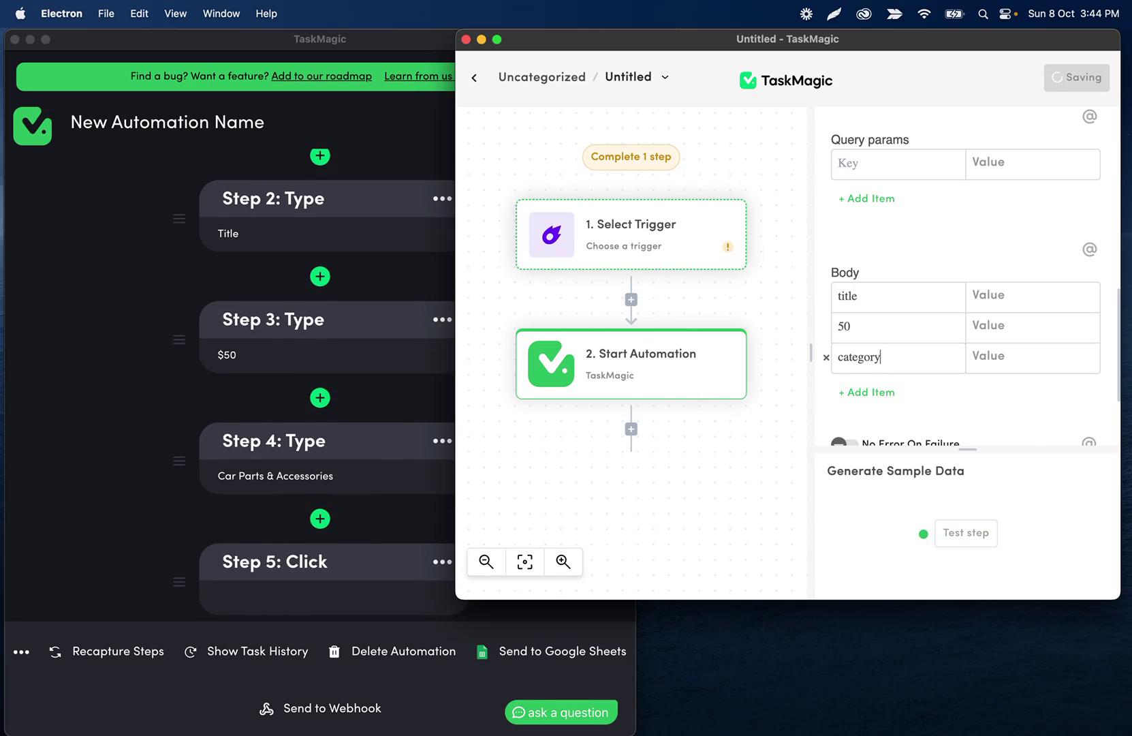
click(880, 327)
key(BackSpace)
Step: Add the keys condition, description and imageurl to the Body, matching the automation's recorded steps
click(867, 392)
scroll(367, 413, down, 7)
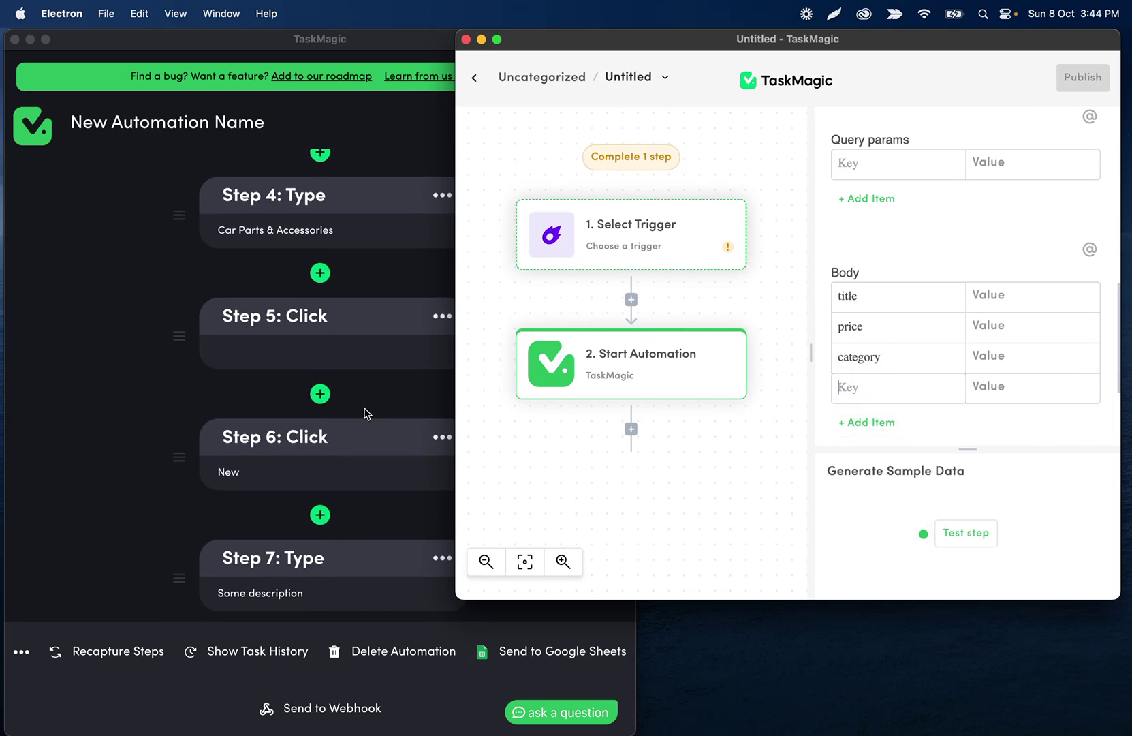
text(condition)
scroll(327, 381, down, 3)
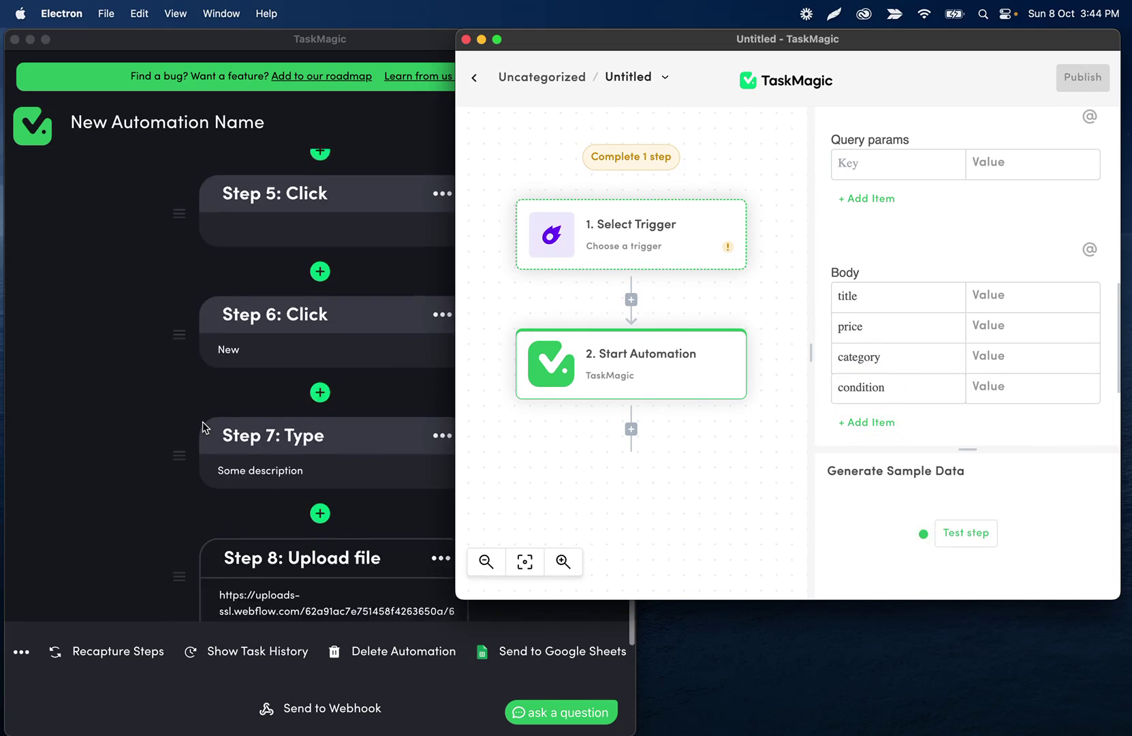
click(867, 422)
text(description)
scroll(399, 432, down, 3)
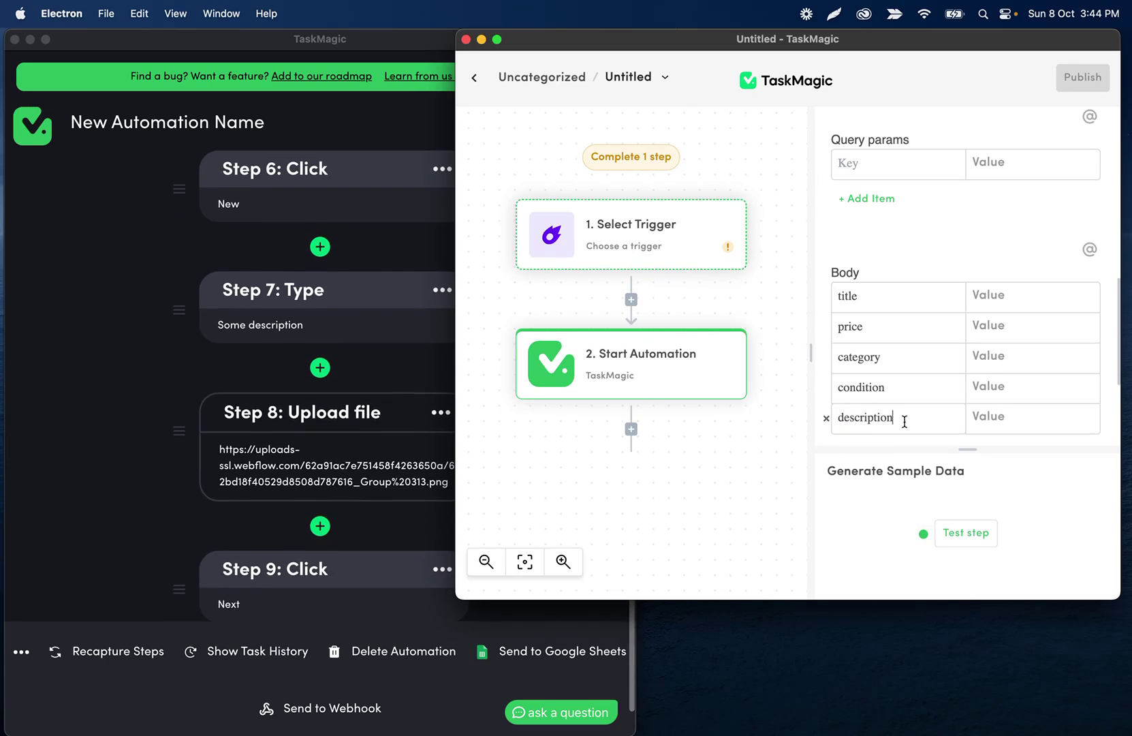
scroll(886, 421, down, 2)
click(862, 385)
text(imageurl)
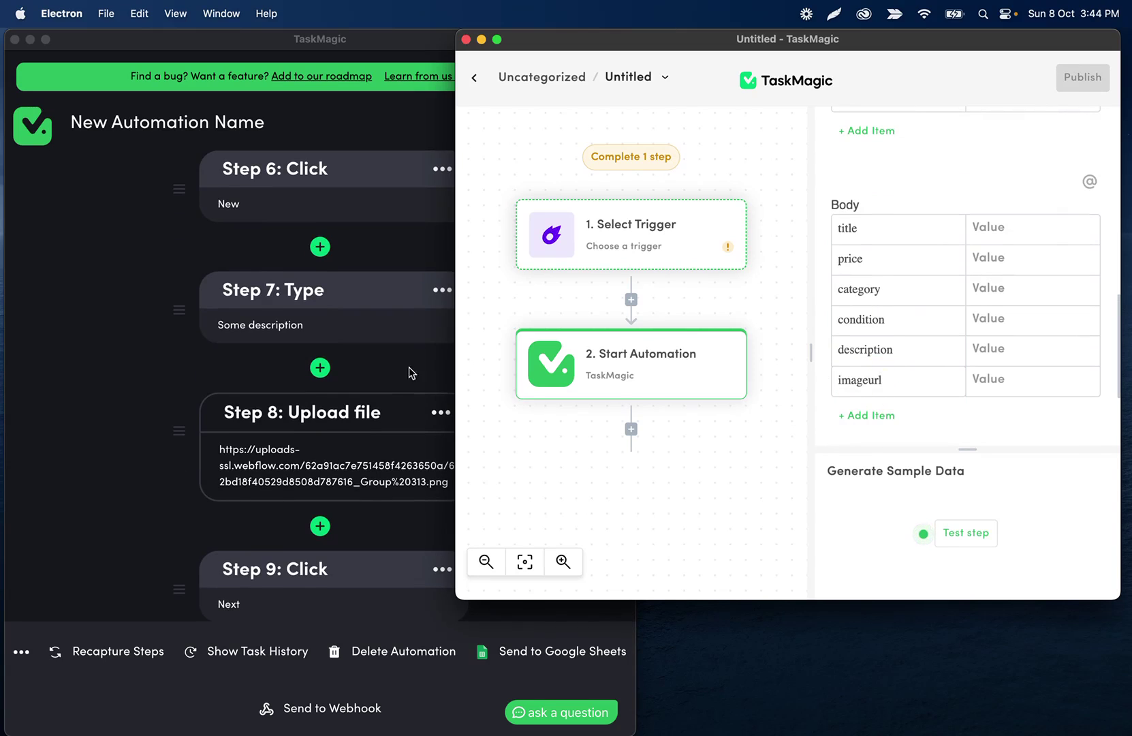
Step: Set the Body value for title to "Dummy title" and the value for price to 10
scroll(410, 372, down, 2)
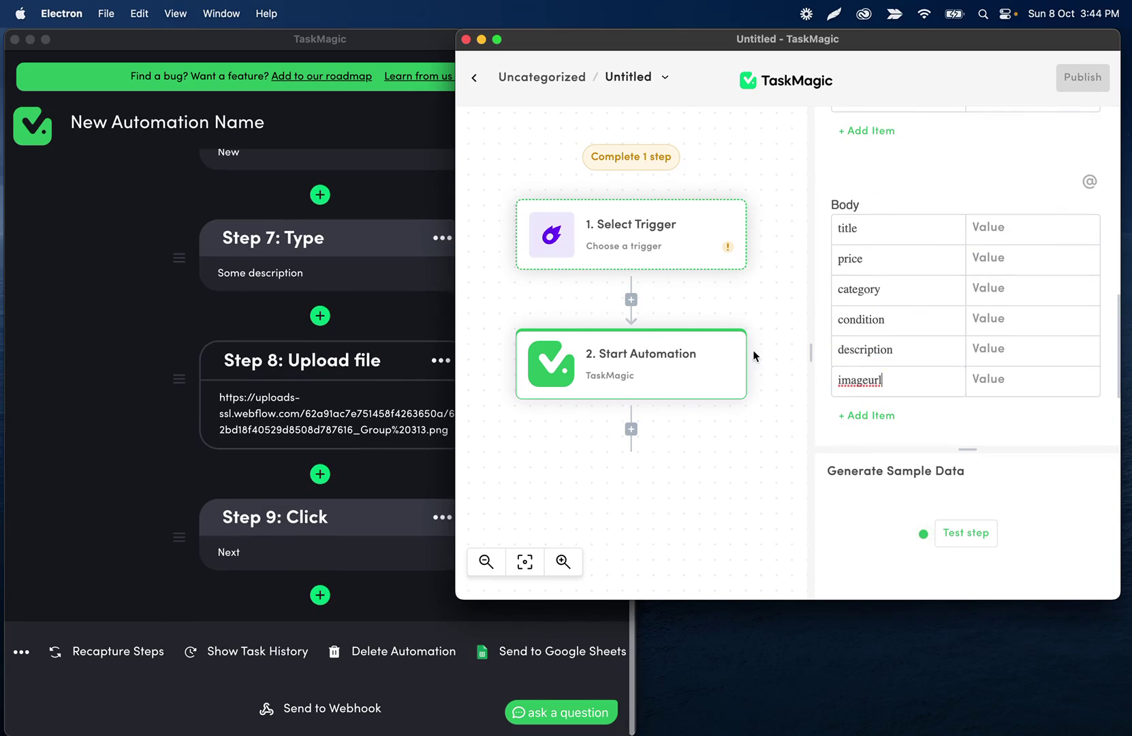
scroll(1018, 335, down, 1)
click(1013, 223)
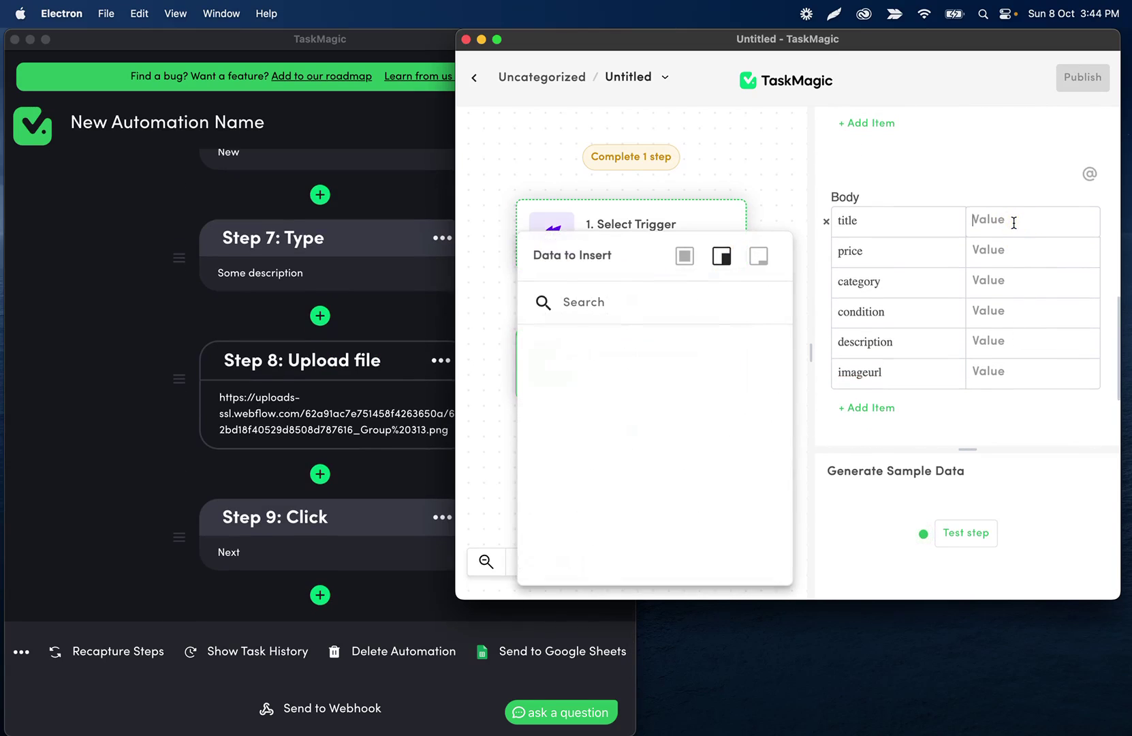
text(Dummy title)
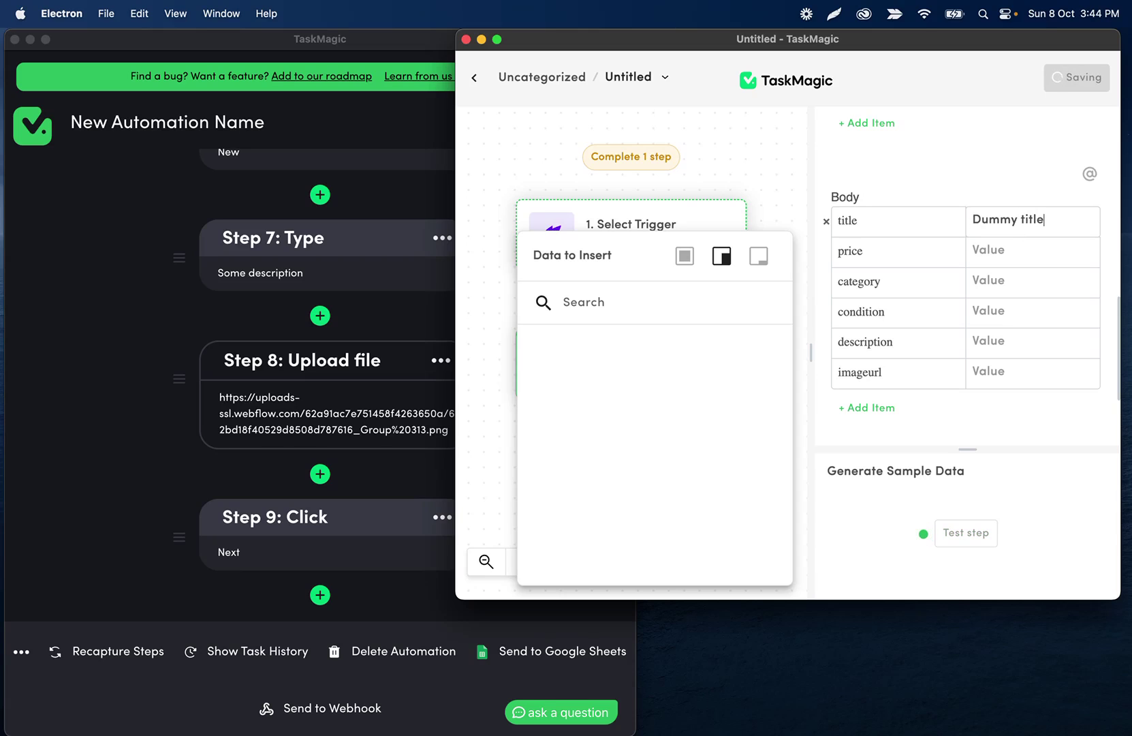
click(1029, 251)
text(10)
Step: Set the Body value for condition to New and the value for category to "Car Parts & Accessories"
click(1025, 287)
text(New)
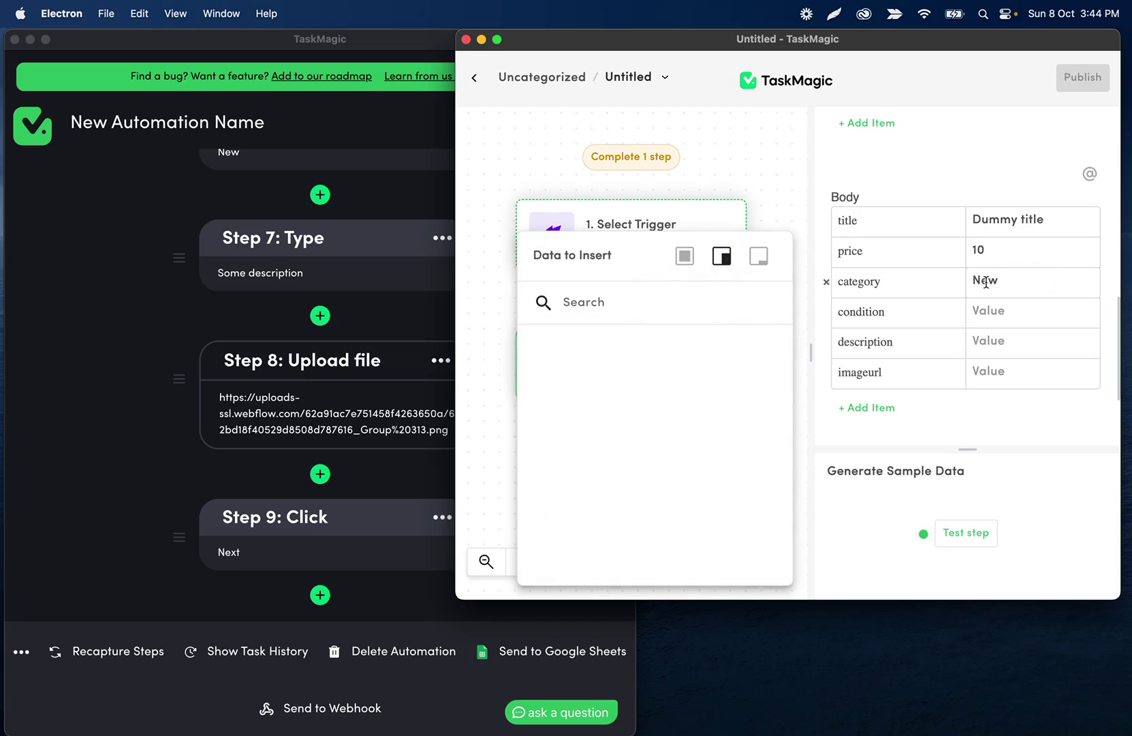
click(990, 319)
click(1013, 285)
key(BackSpace)
key(BackSpace)
click(1003, 301)
text(New)
click(996, 288)
key(BackSpace)
text(Car Part)
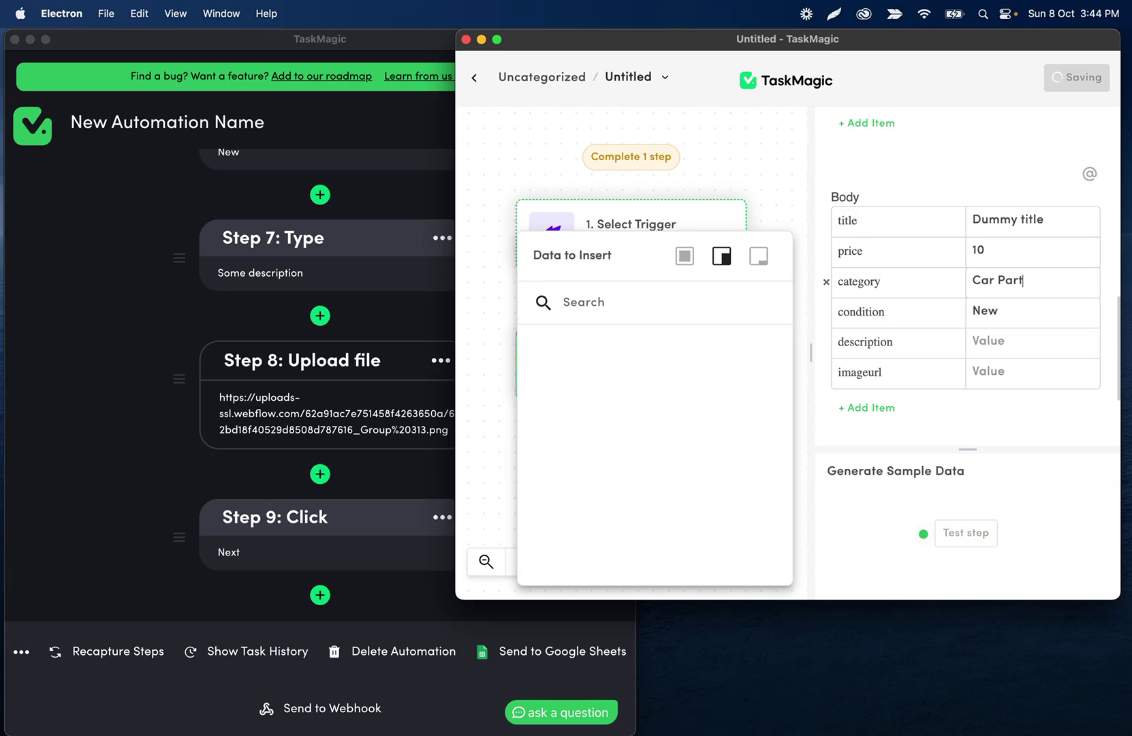
text(s & Accessories)
Step: Set the Body value for description to "hello world" and paste the copied URL as the value for imageurl
click(1008, 365)
text(hello)
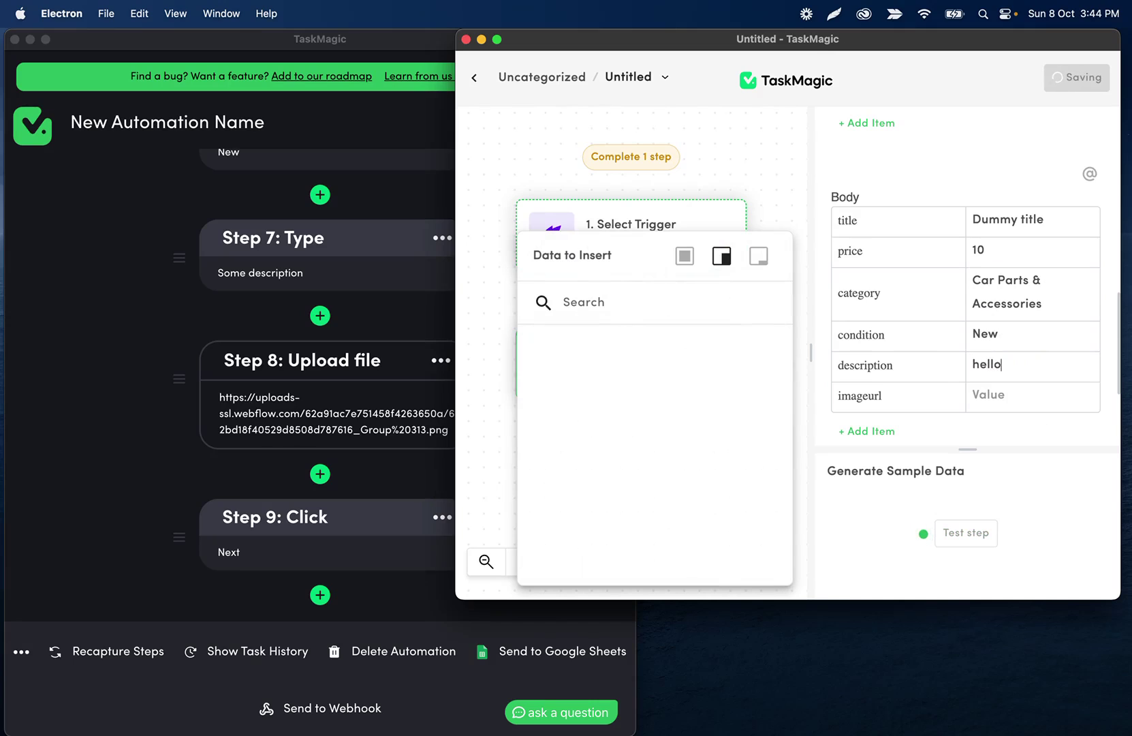
text( world)
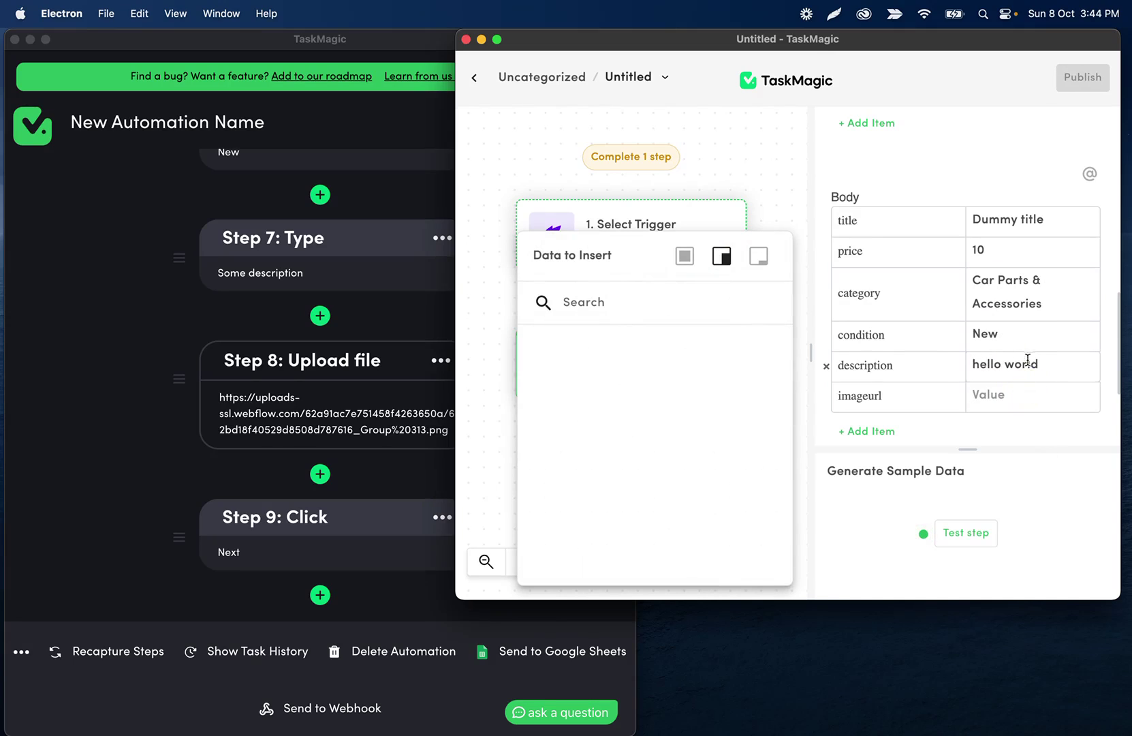
scroll(977, 303, down, 1)
click(979, 373)
key(super+v)
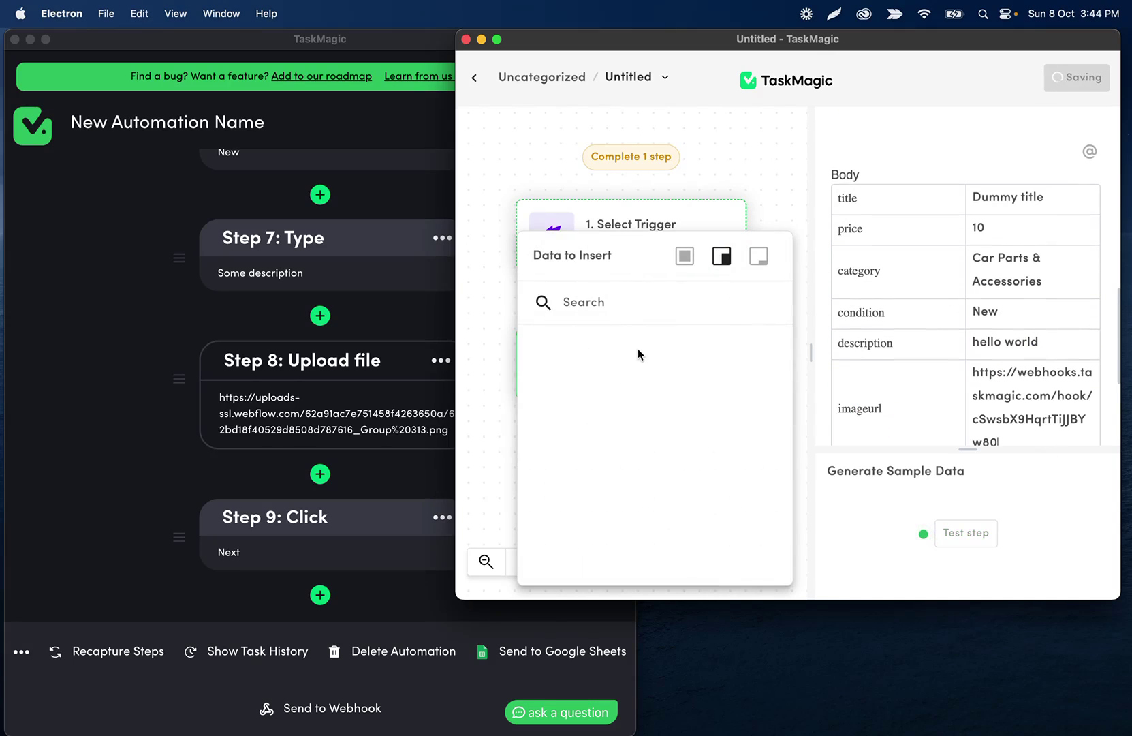
scroll(981, 182, down, 1)
click(948, 144)
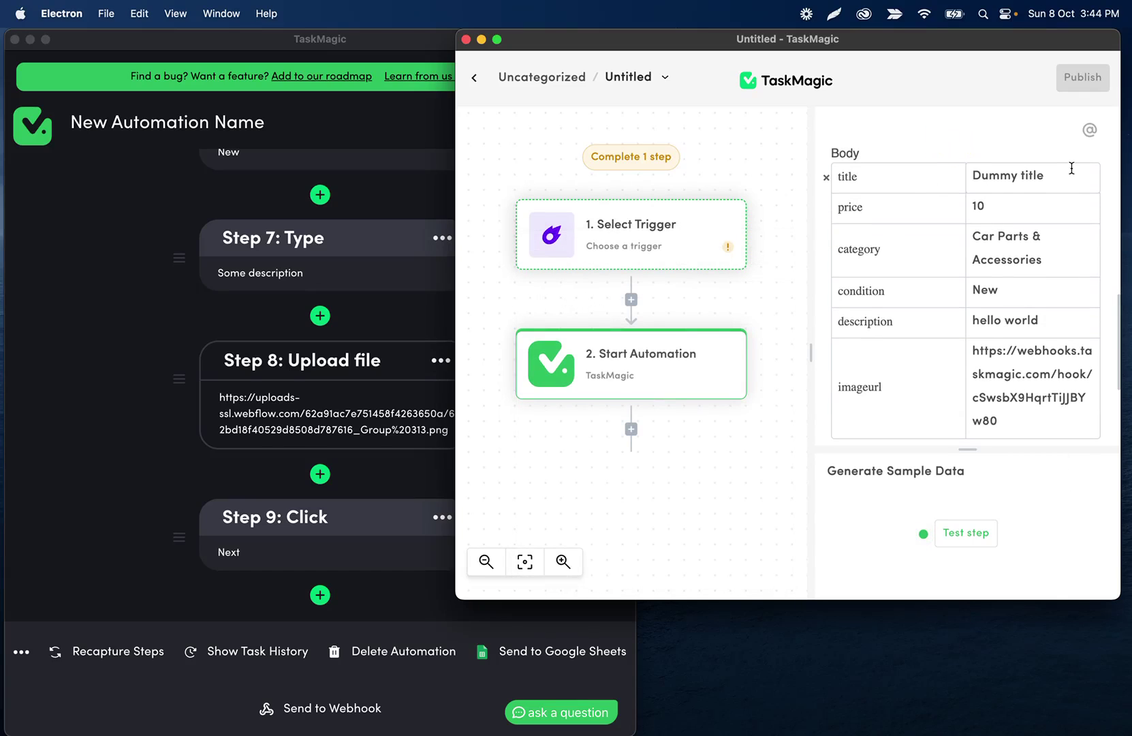
drag(1070, 168, 951, 170)
click(700, 179)
scroll(1005, 193, up, 3)
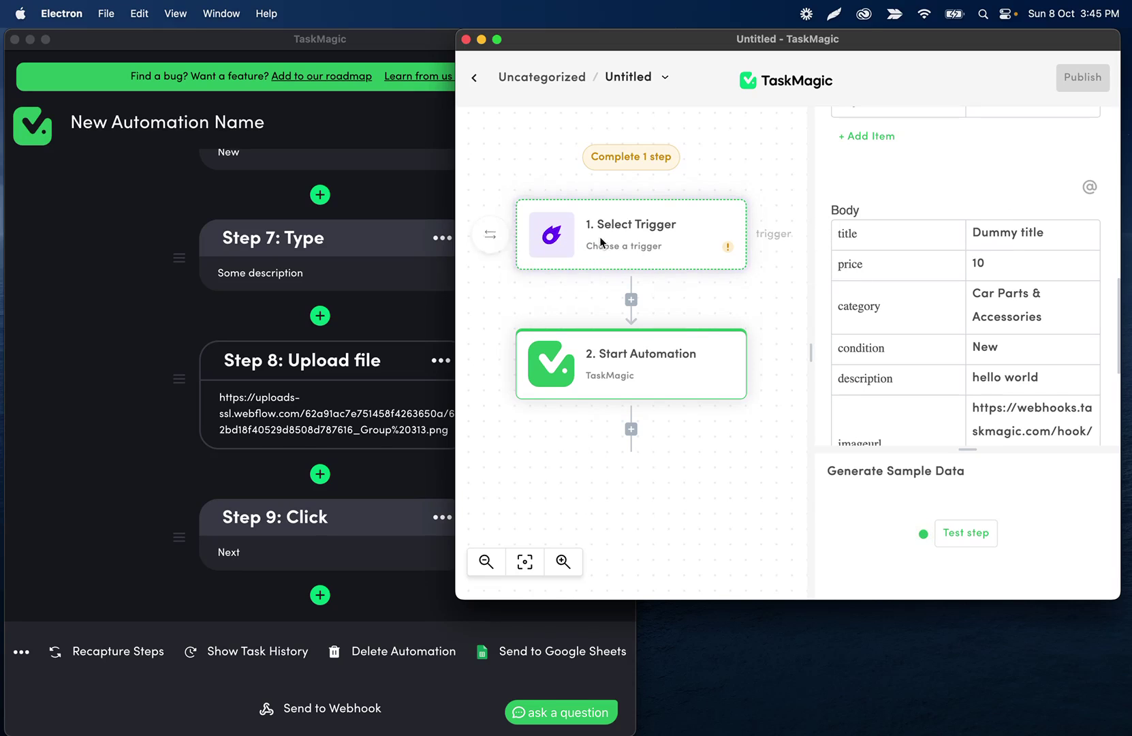
Step: Test the webhook request step to send the sample Body data to the automation
click(1061, 225)
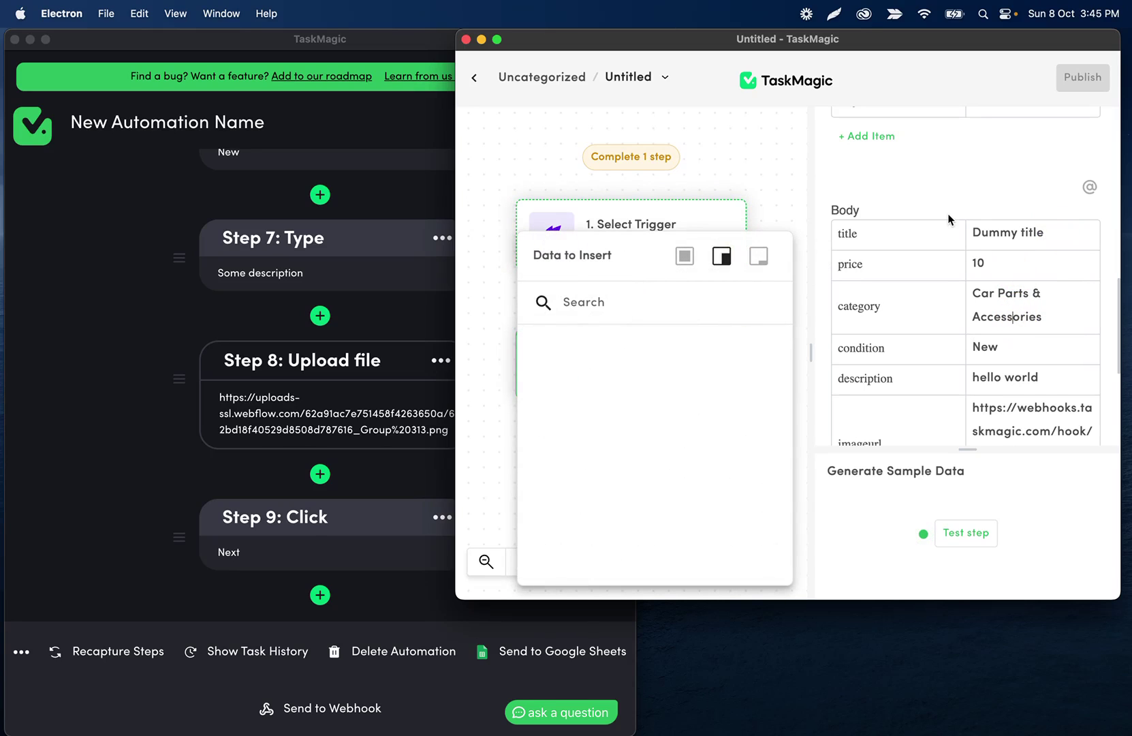
click(809, 211)
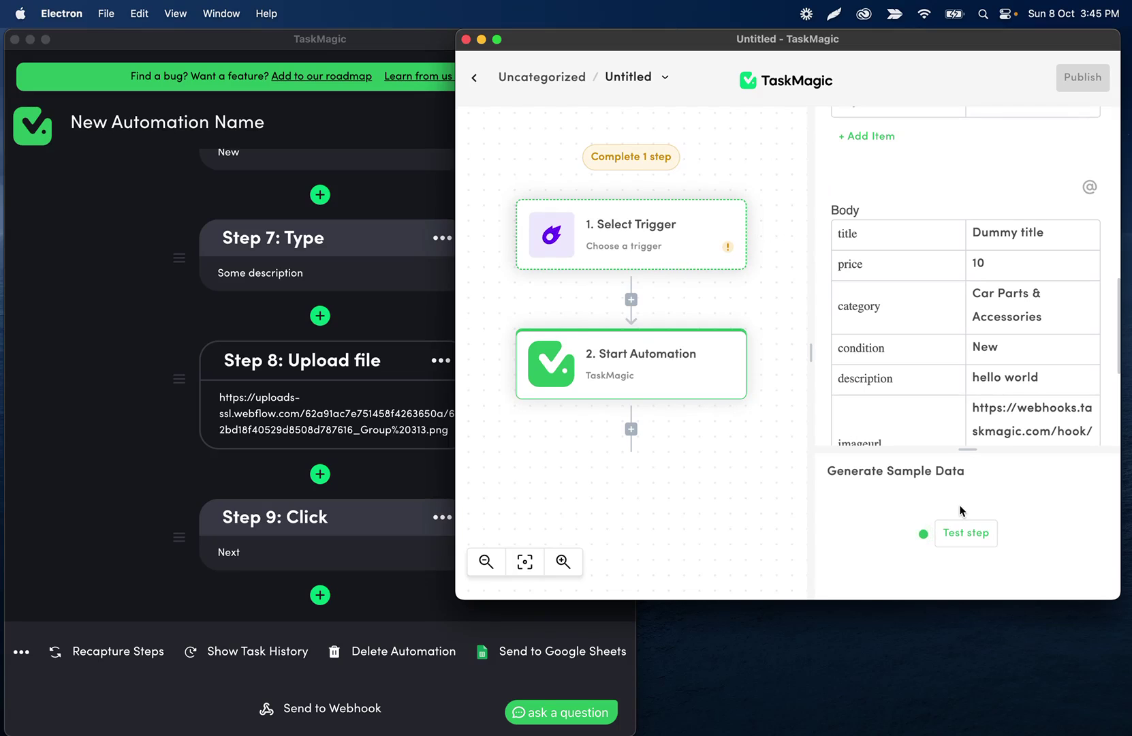
click(958, 532)
scroll(984, 369, down, 3)
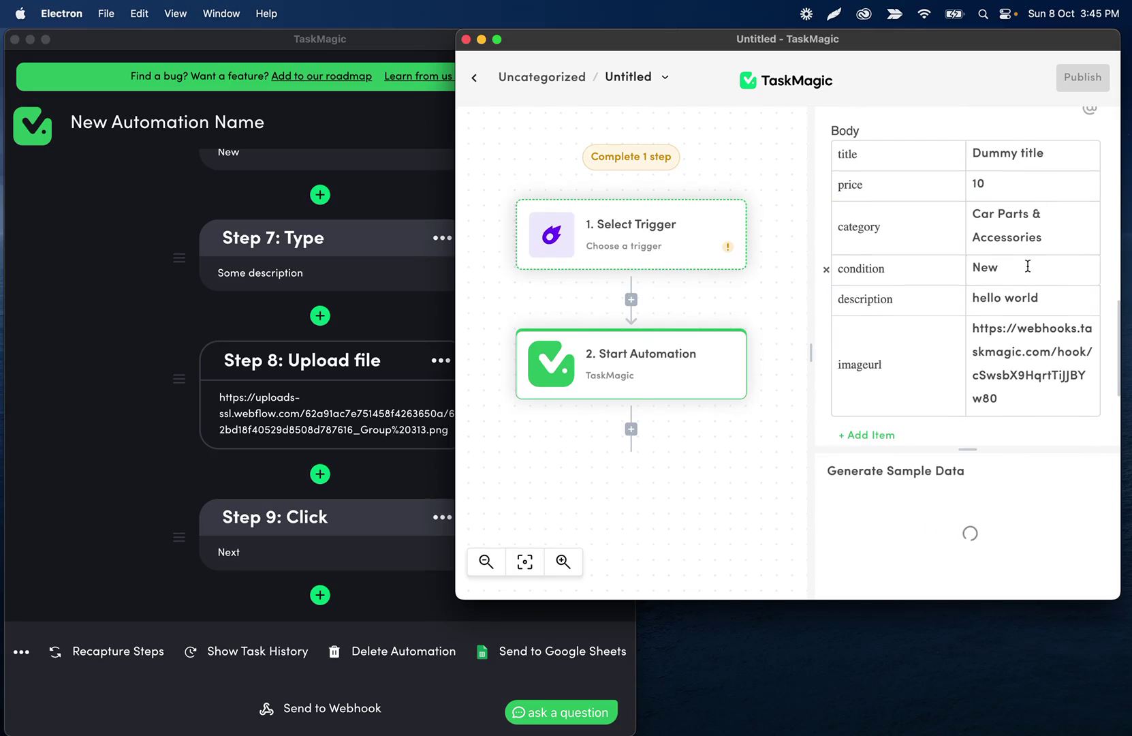
Step: Replace the imageurl value in the Body with the image URL from the automation's Upload file step, and retest the request
drag(1018, 406, 985, 327)
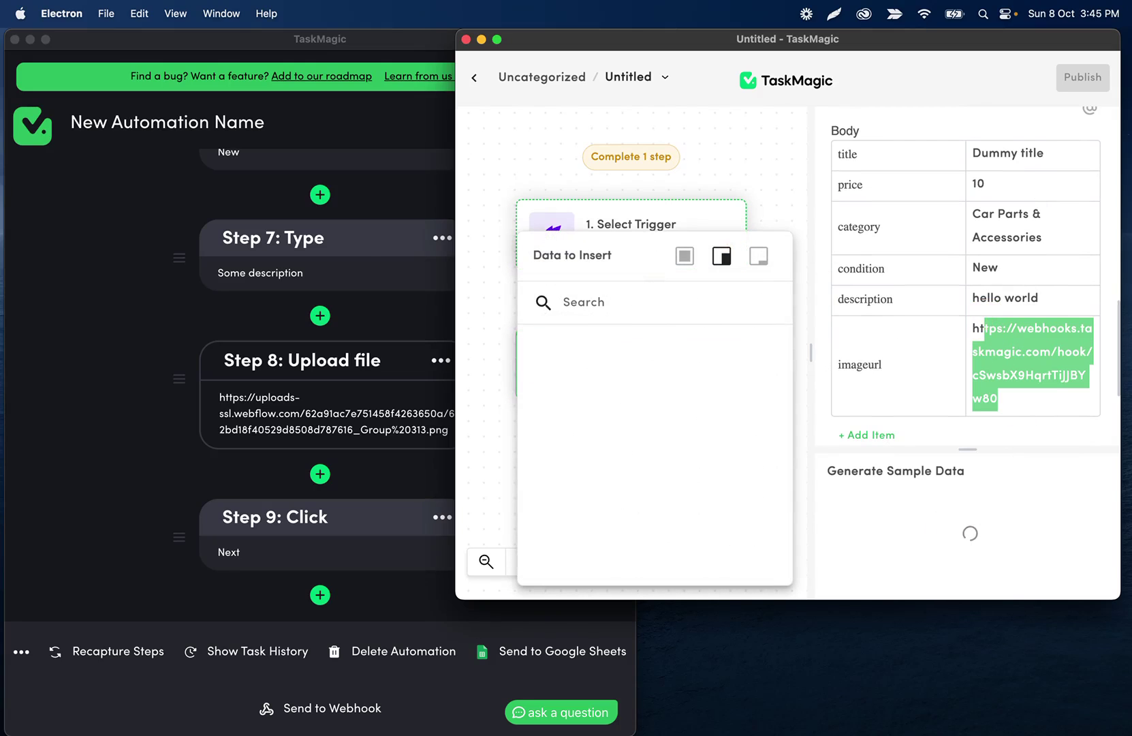
click(327, 404)
click(279, 406)
click(264, 496)
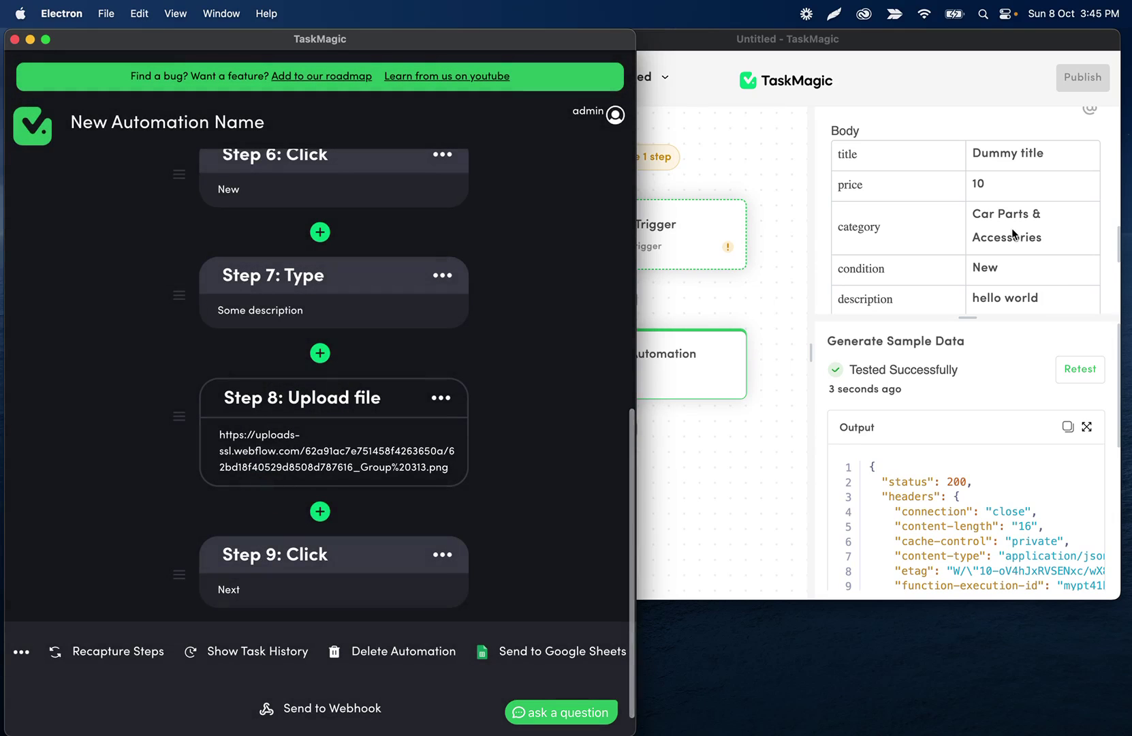
scroll(1012, 232, down, 3)
click(1012, 233)
text(https://uploads-ssl.webflow.com/62a91ac7e751458f4263650a/62bd18f40529d8508d787616_Group%20313.png)
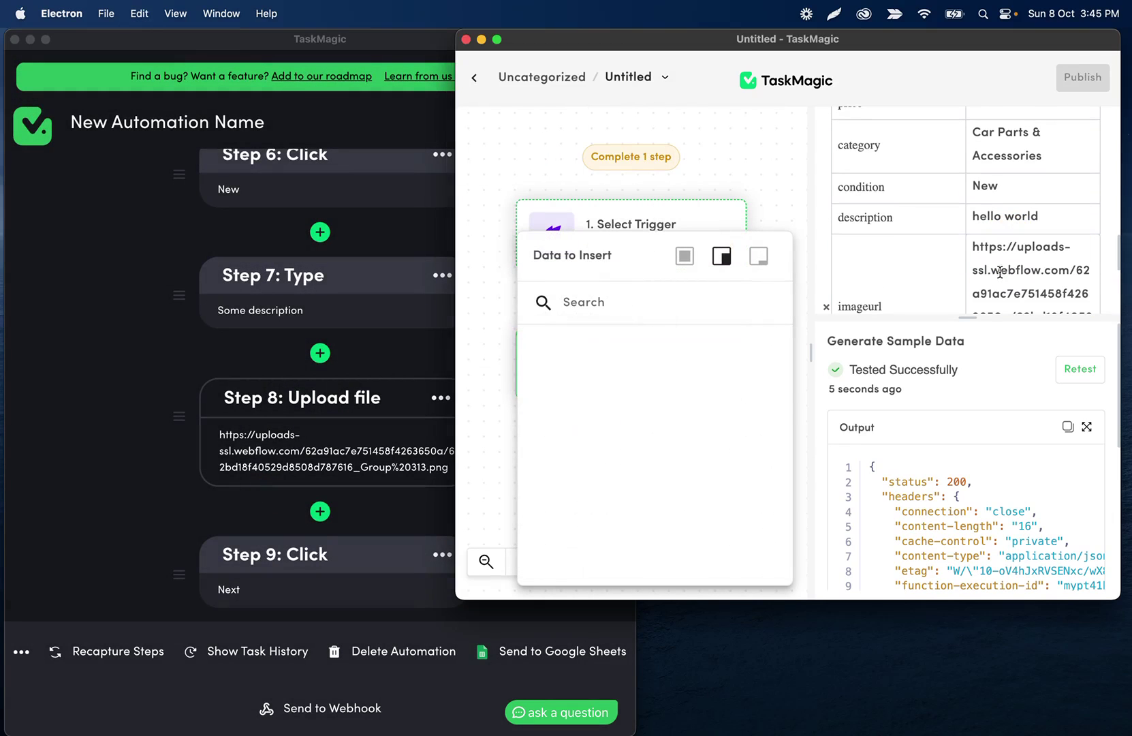
scroll(1060, 231, down, 3)
click(1062, 372)
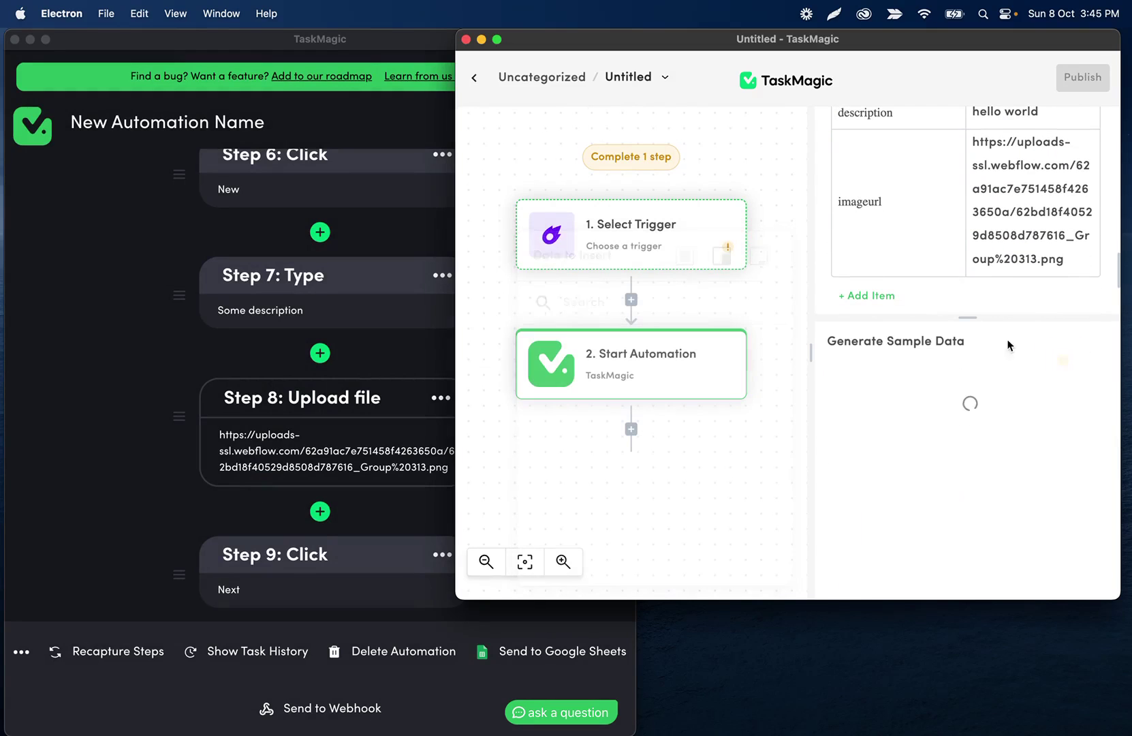
Step: Widen the automation window, open its webhook trigger settings and check for new events
scroll(344, 290, up, 5)
scroll(344, 290, up, 4)
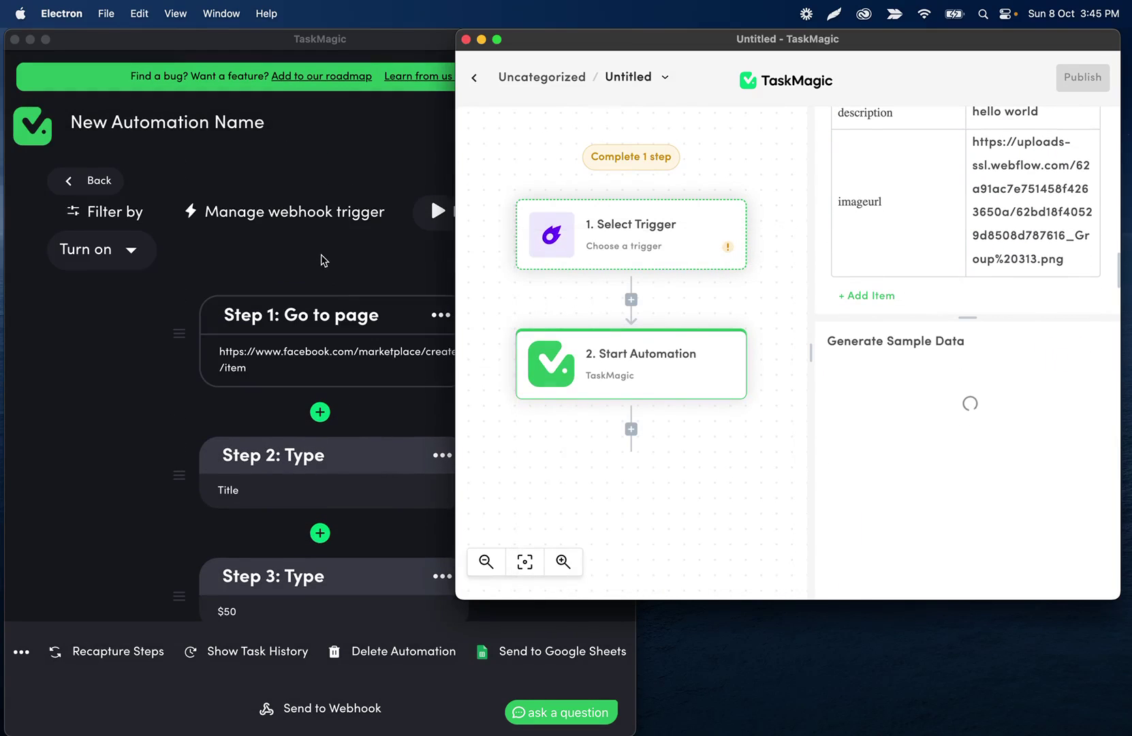
click(321, 258)
drag(636, 179, 848, 183)
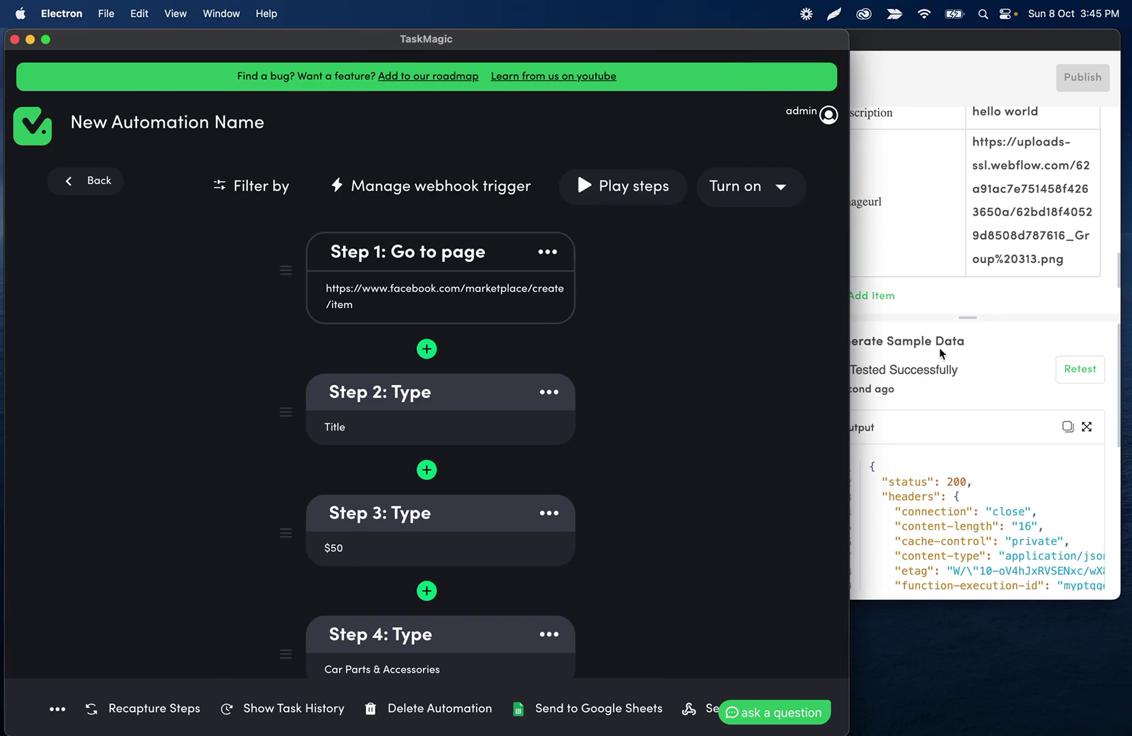
click(477, 182)
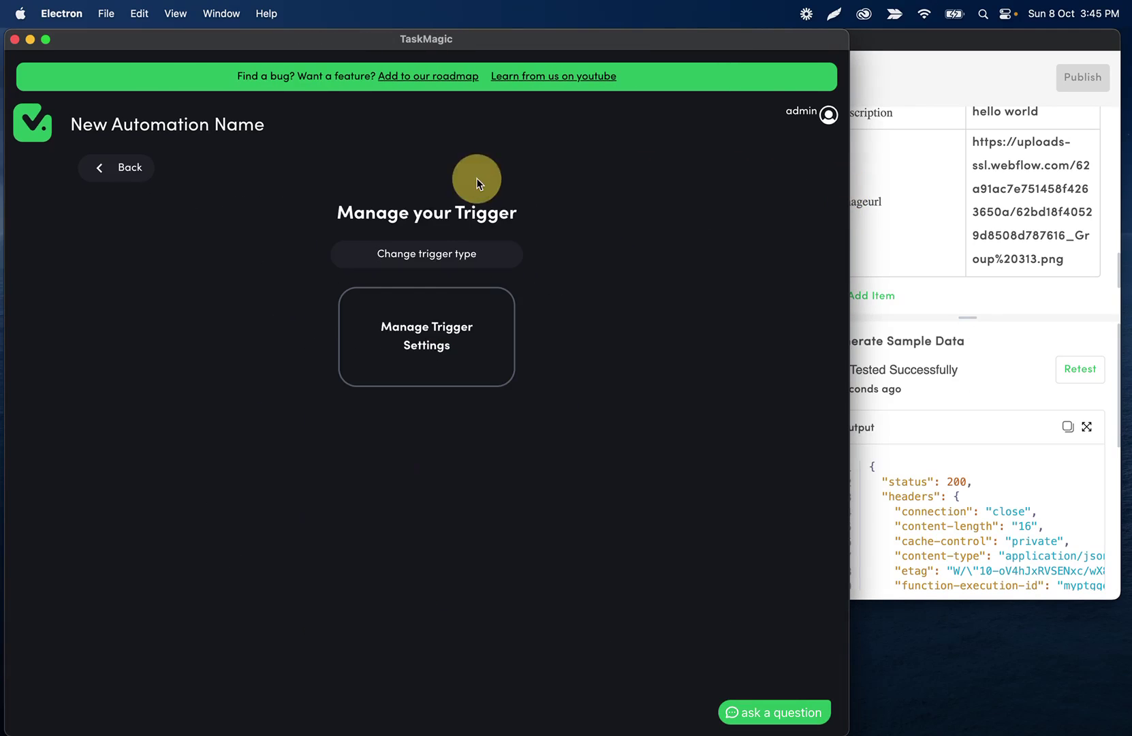
click(431, 334)
click(427, 520)
Step: Choose option 1 as the received webhook event, review all its data columns and save the trigger
click(457, 493)
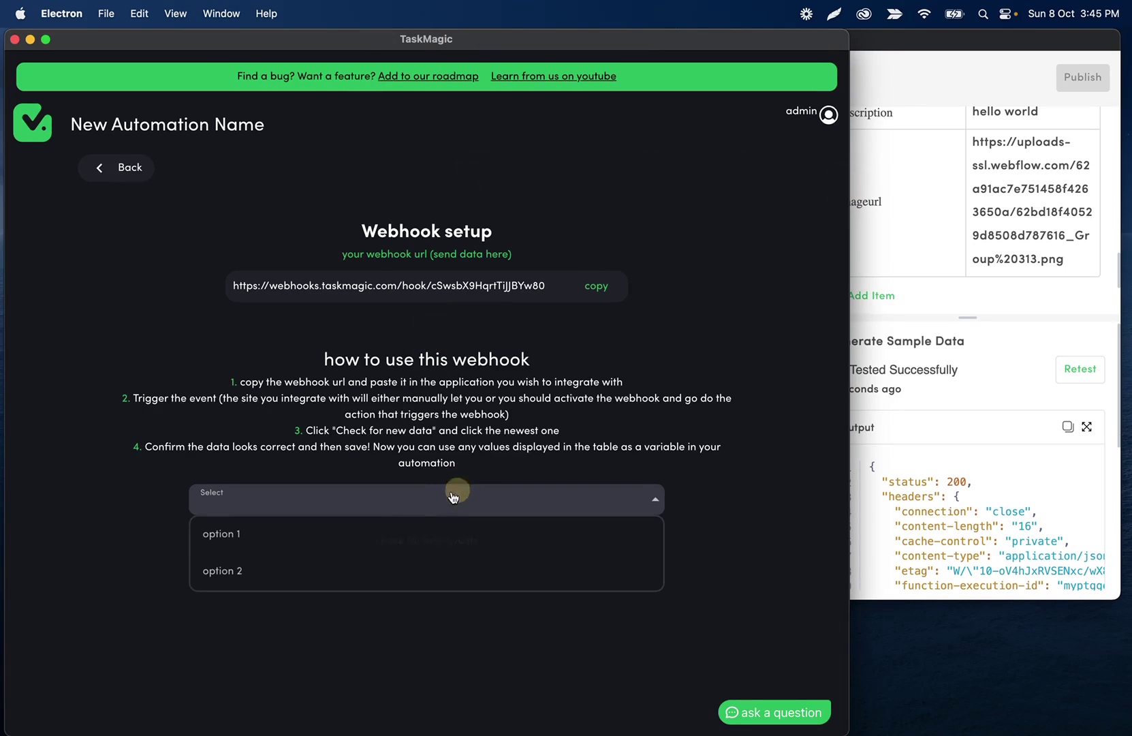
click(372, 534)
scroll(300, 620, right, 5)
scroll(361, 622, left, 5)
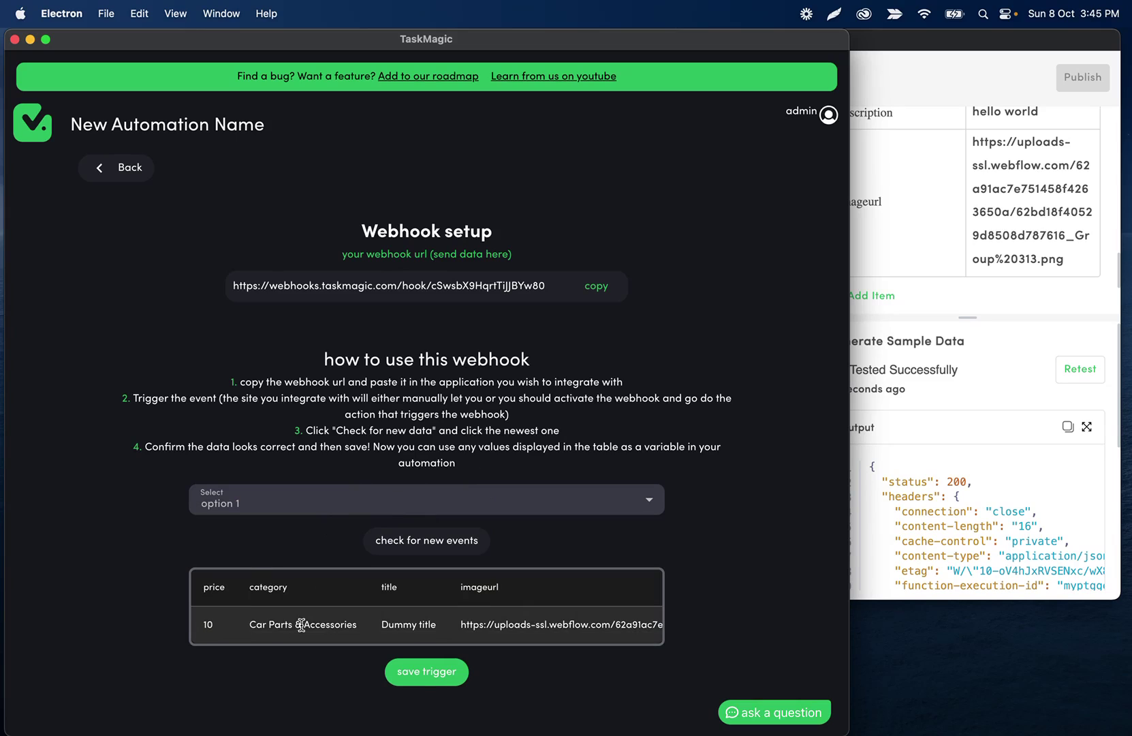
scroll(327, 624, right, 3)
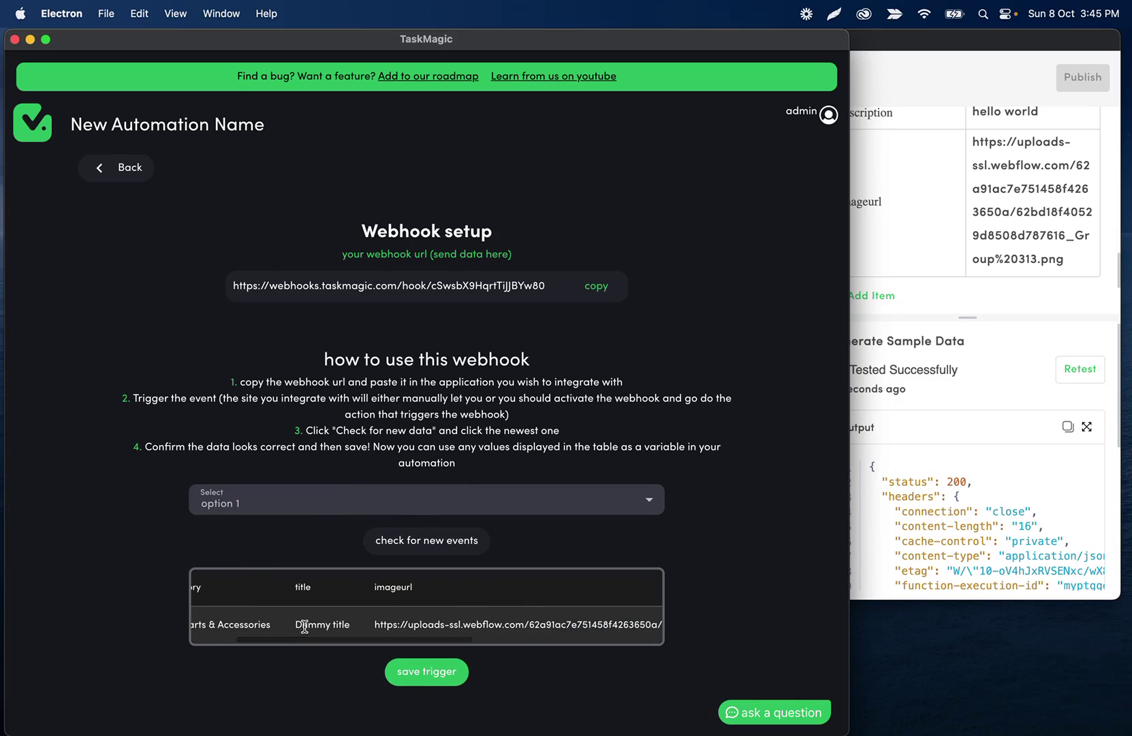
scroll(305, 624, right, 6)
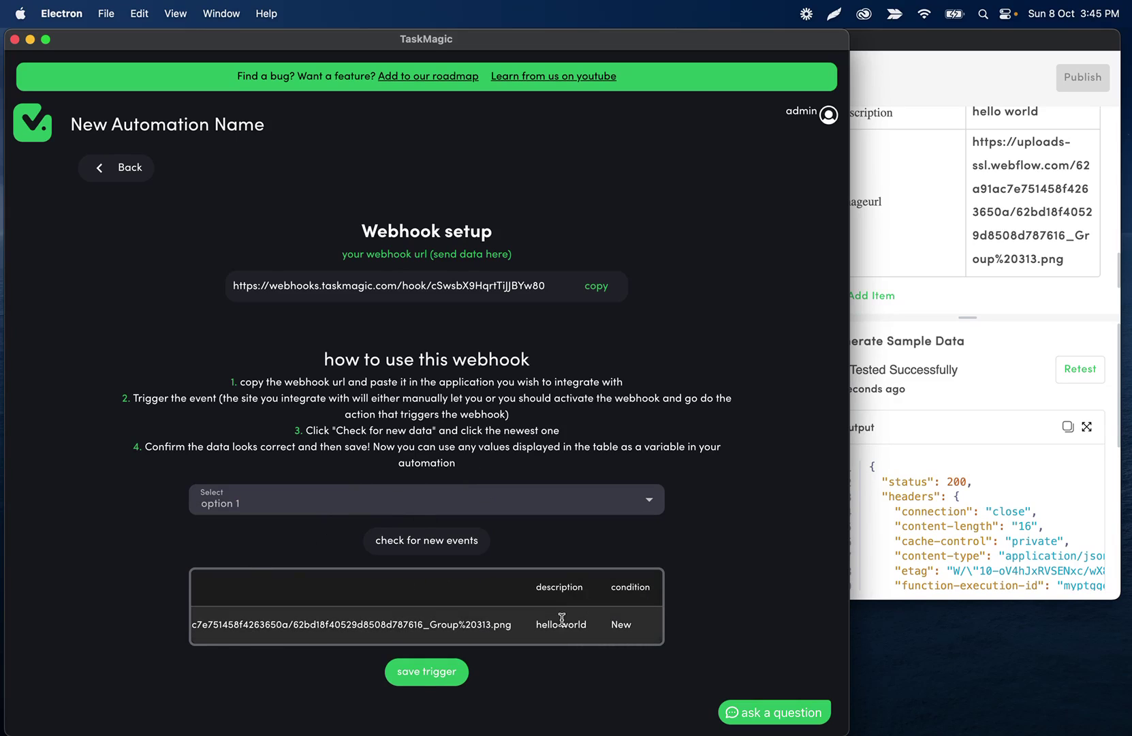
click(427, 671)
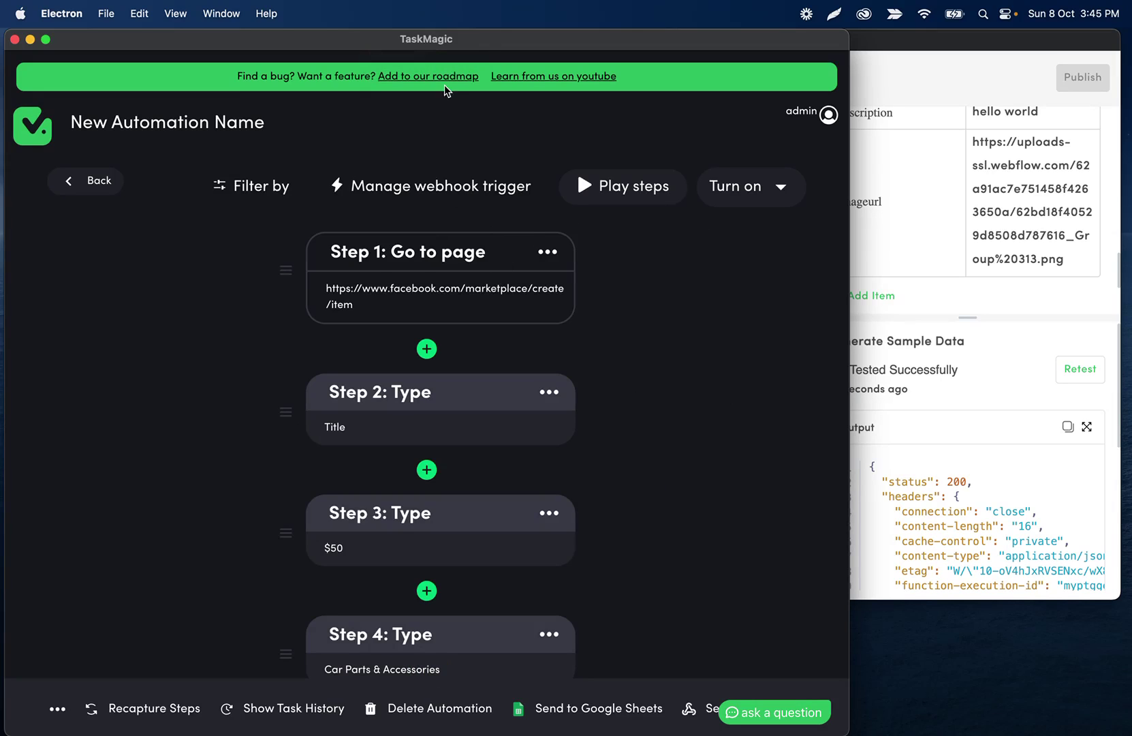
click(395, 449)
key(super+a)
key(BackSpace)
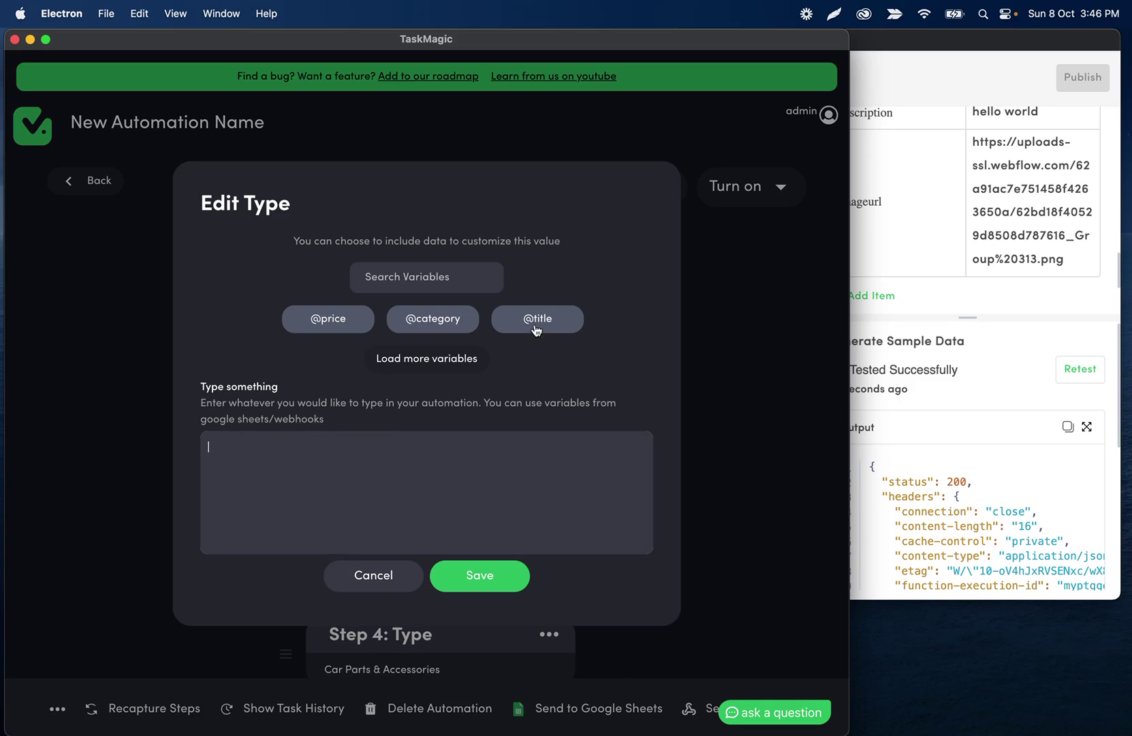
text(@title)
click(498, 580)
scroll(417, 471, down, 3)
click(374, 445)
click(413, 425)
key(BackSpace)
key(BackSpace)
key(BackSpace)
click(351, 318)
click(469, 574)
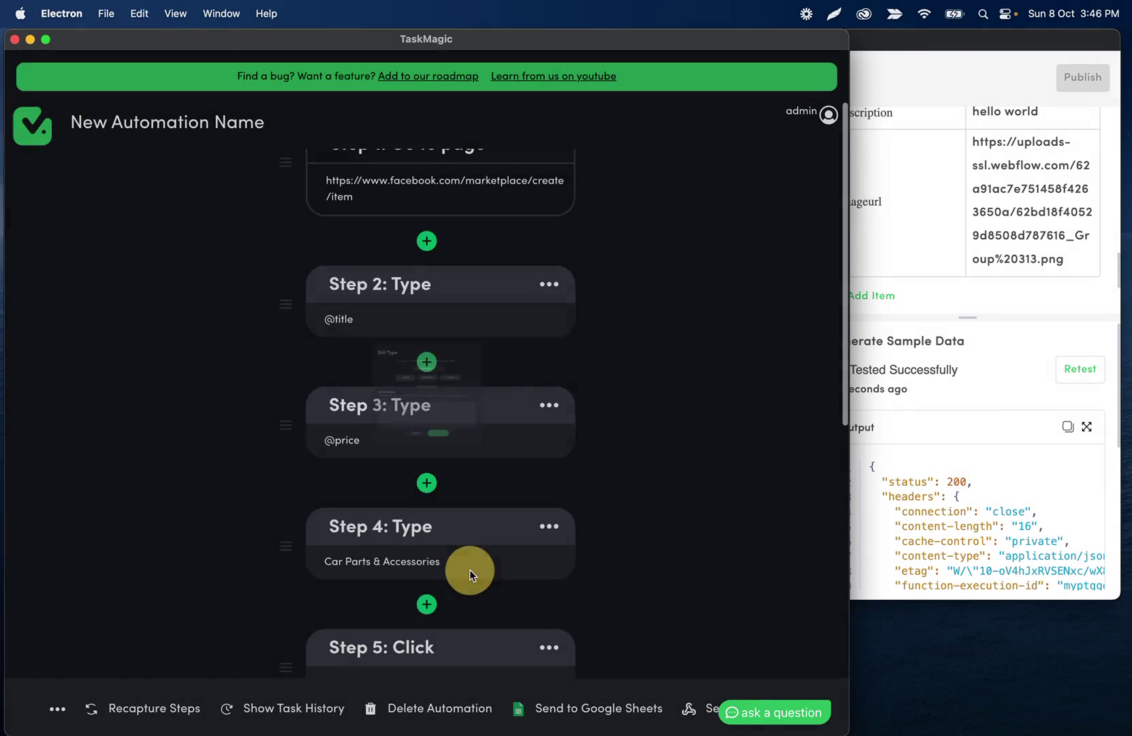
scroll(402, 407, down, 1)
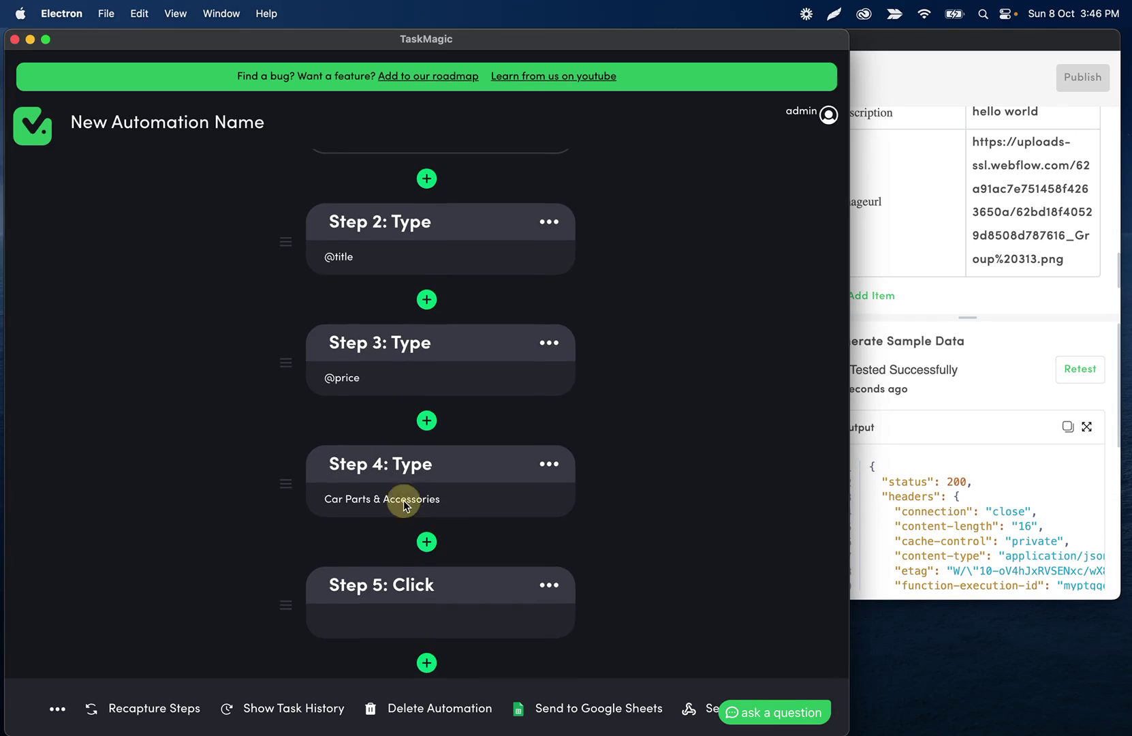
click(405, 504)
triple_click(347, 466)
key(BackSpace)
click(433, 318)
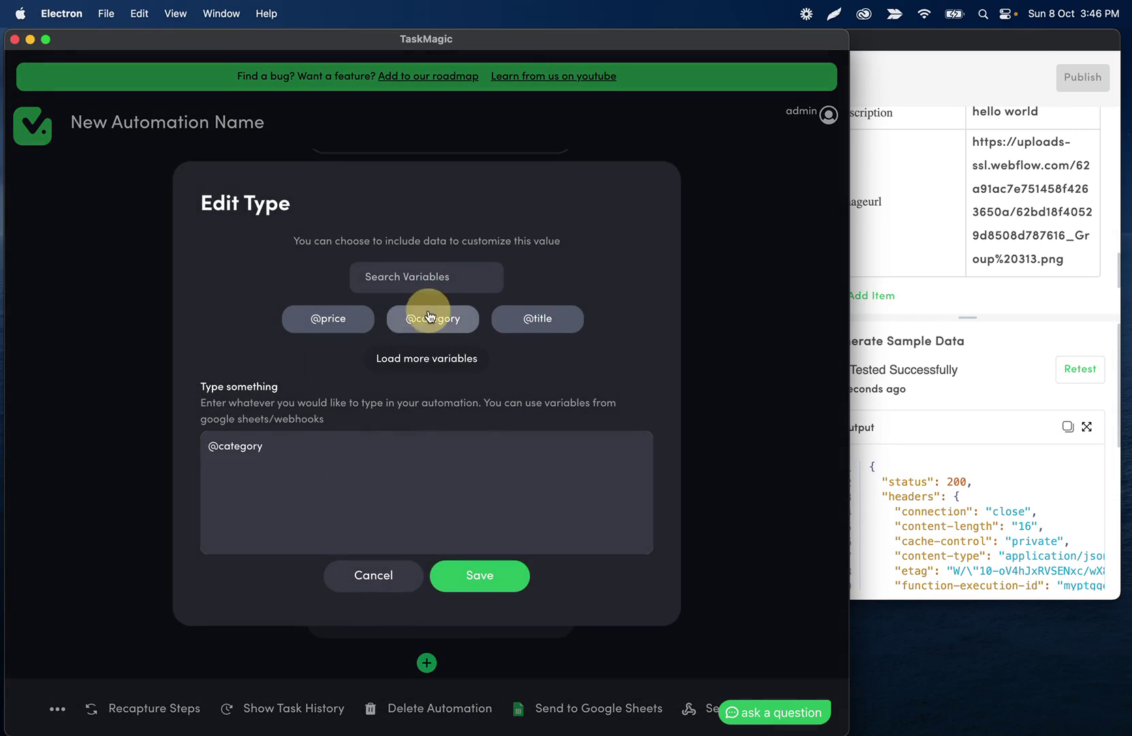
click(480, 575)
scroll(475, 346, down, 3)
click(388, 562)
click(380, 520)
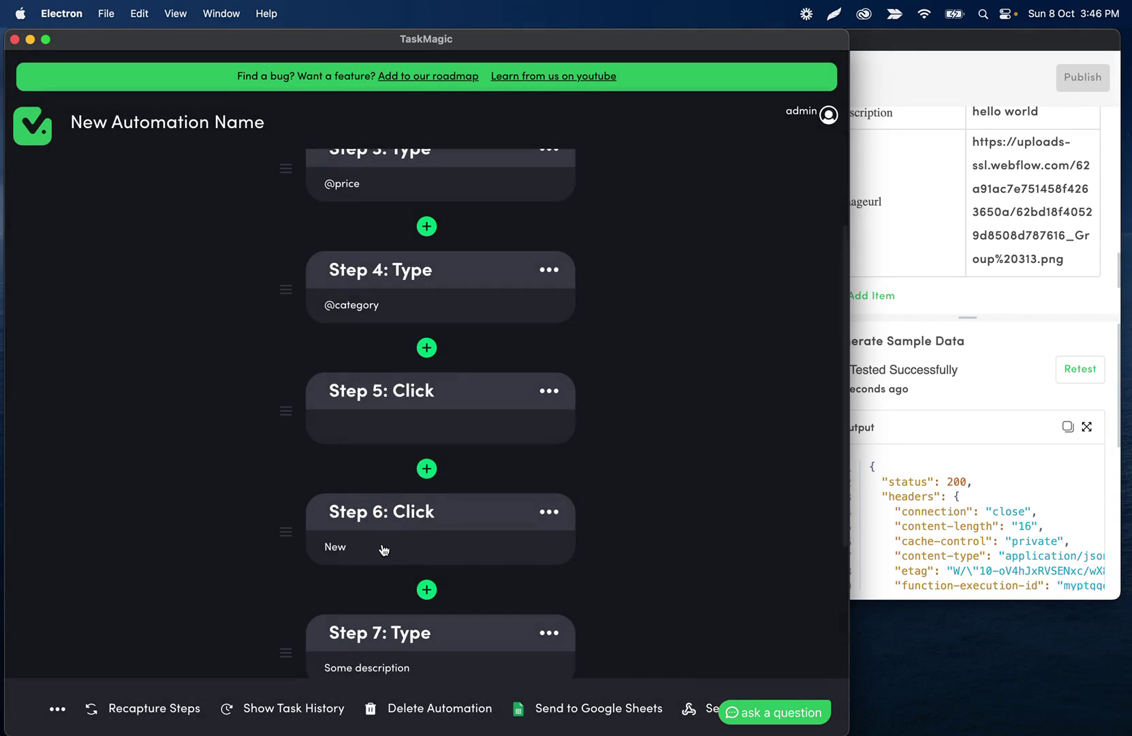
click(555, 524)
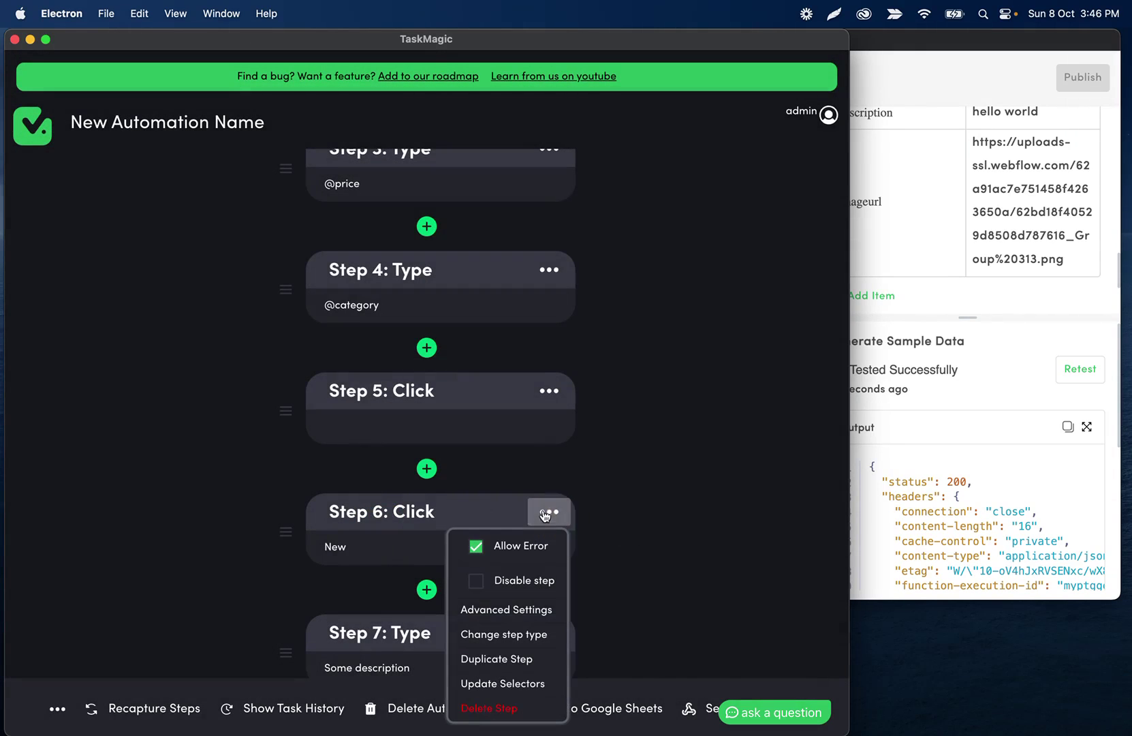
click(502, 608)
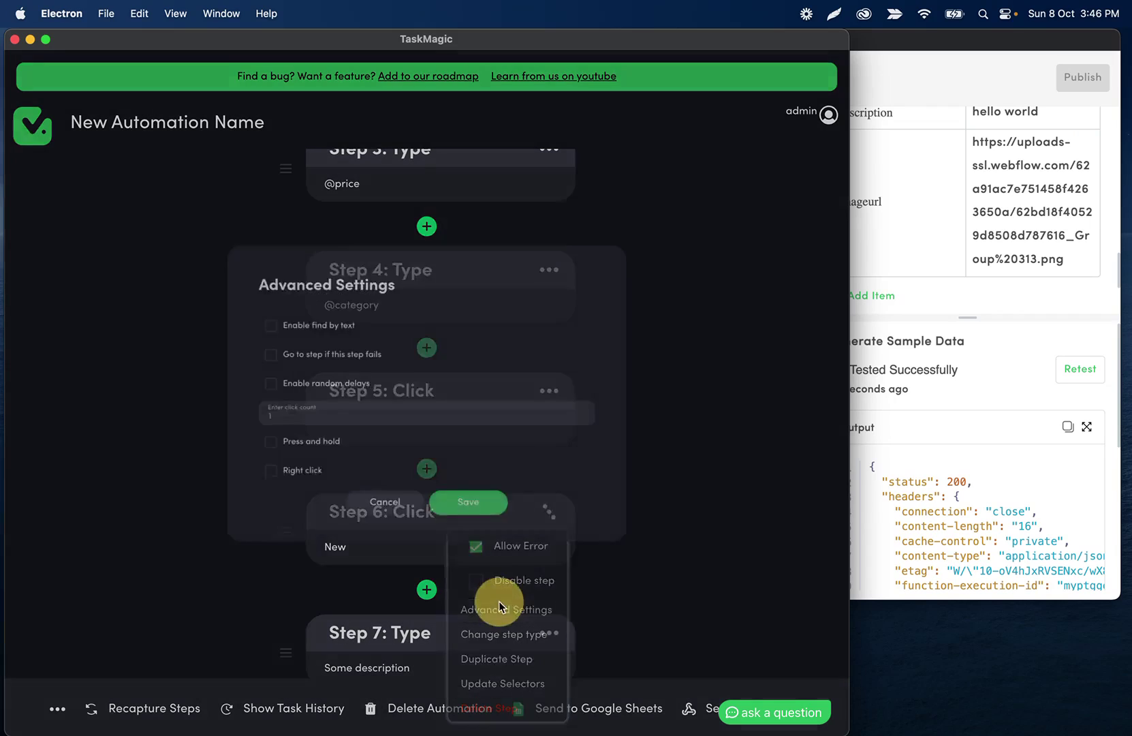
click(234, 312)
click(291, 324)
text(@condition)
double_click(259, 325)
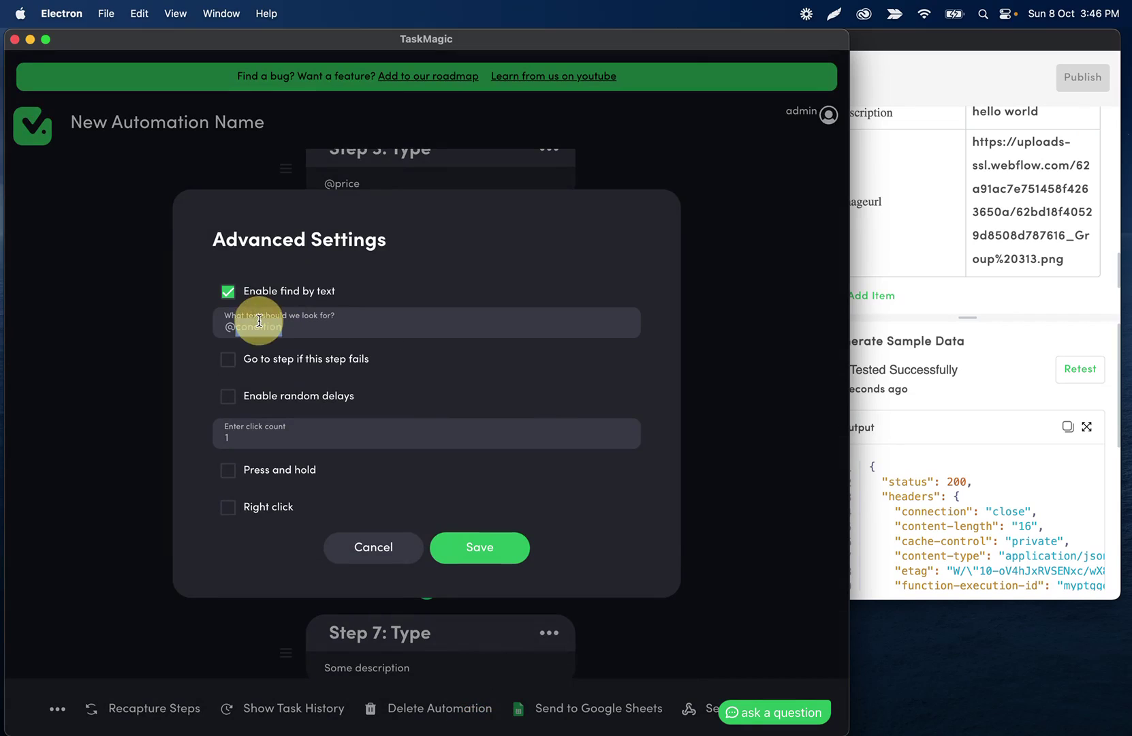
click(526, 543)
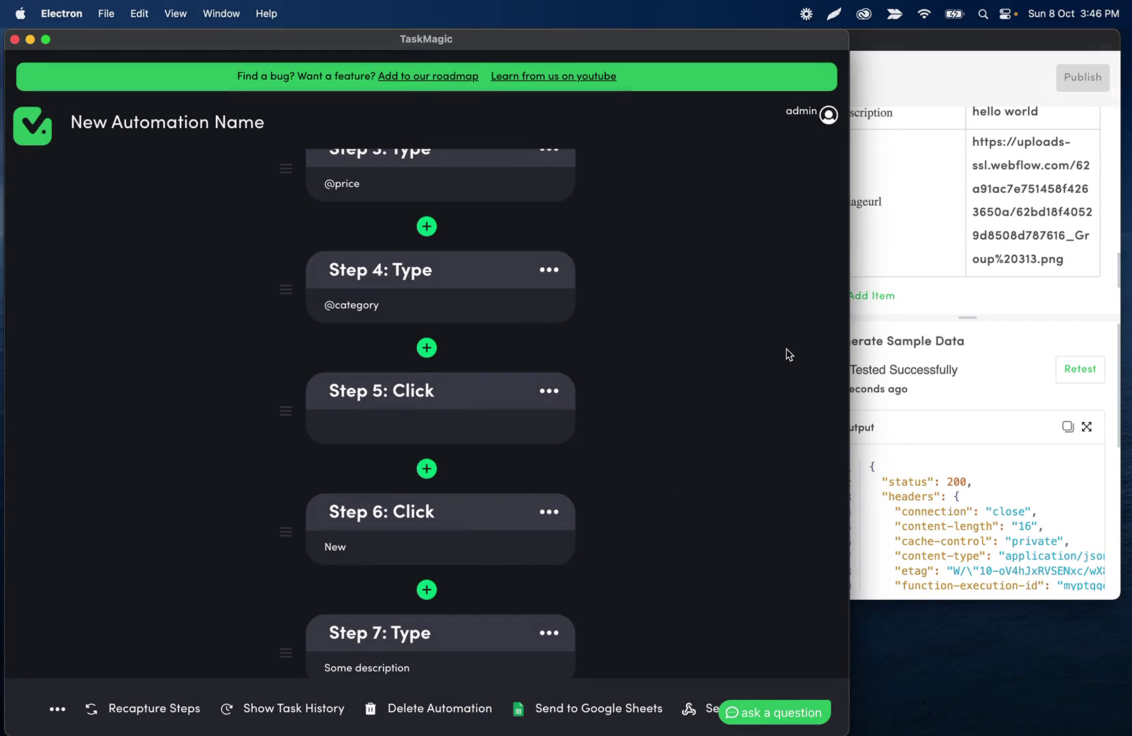
Step: Rename Step 5 of the automation to "open dropdown" and save the name
click(650, 423)
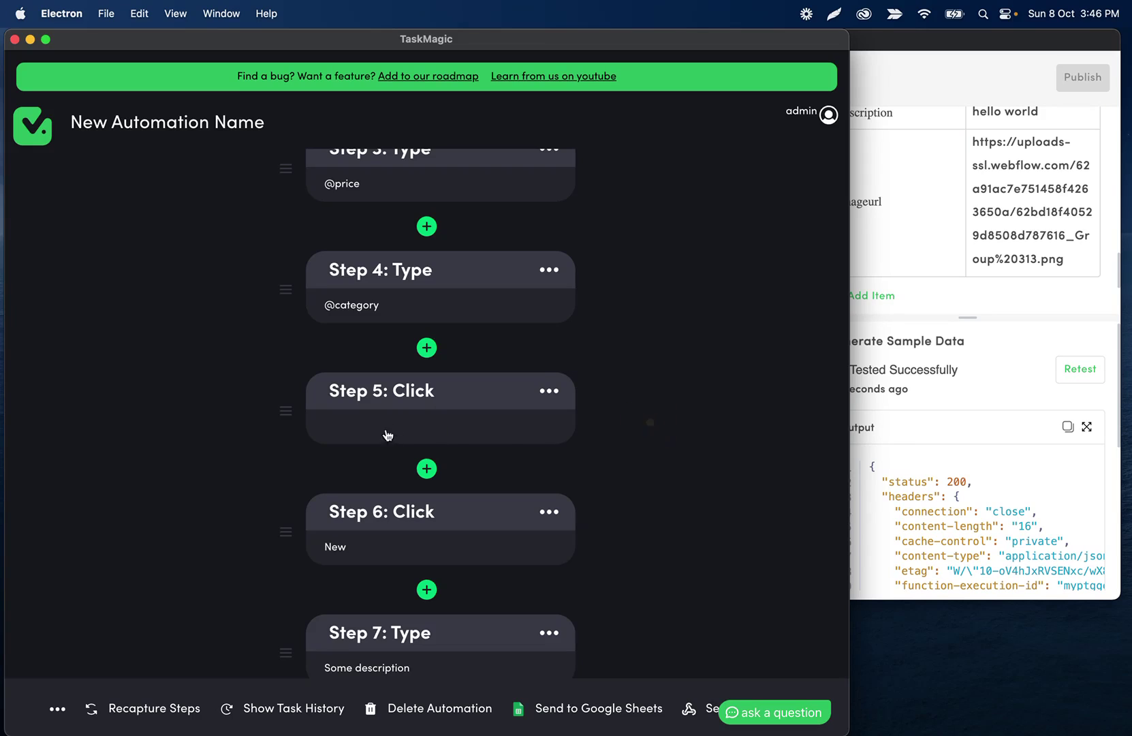
click(409, 389)
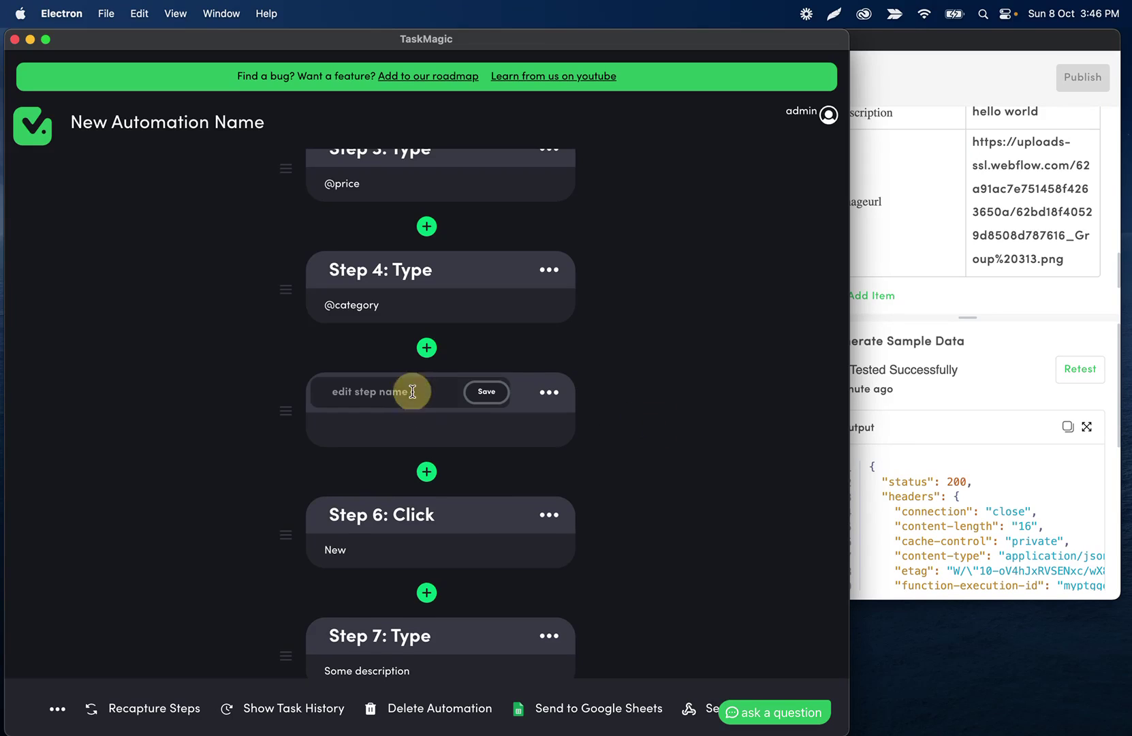
text(open dropdown)
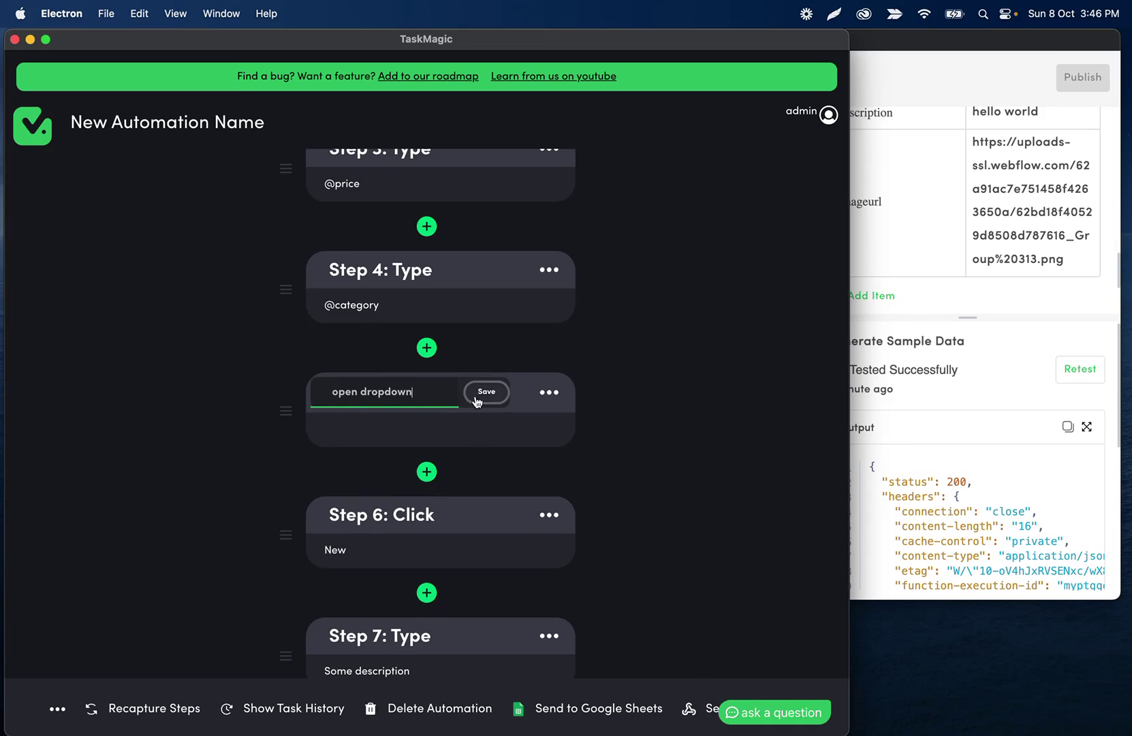
click(486, 393)
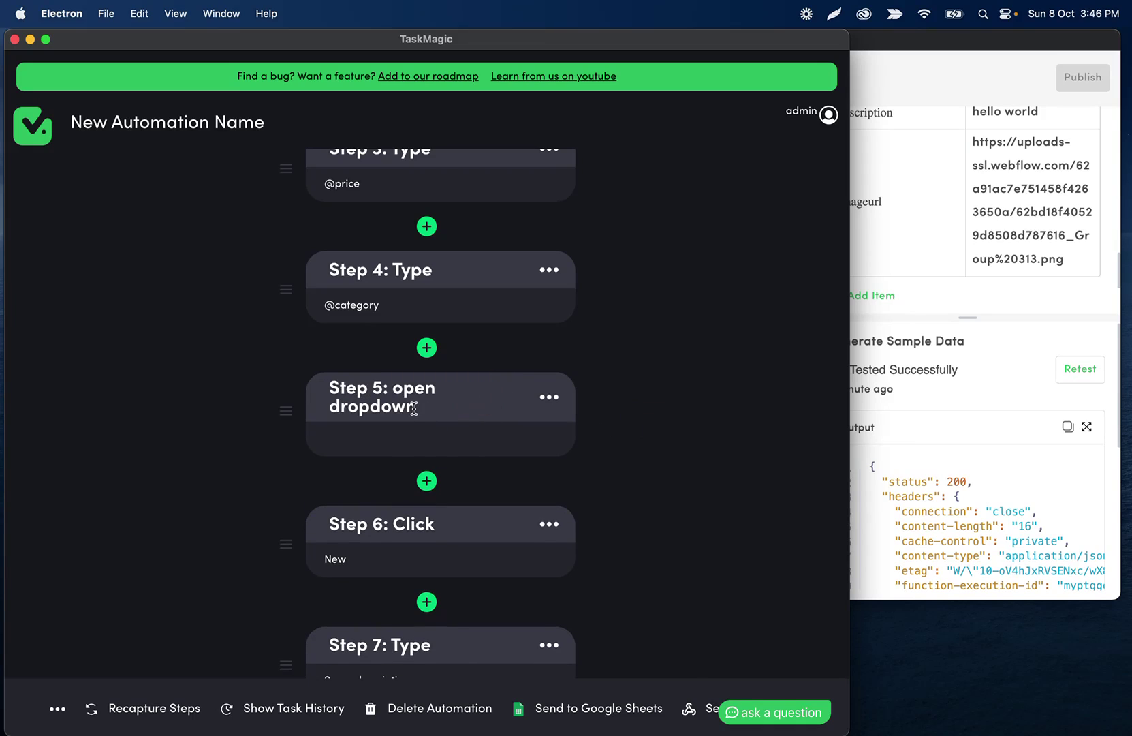
scroll(414, 409, down, 4)
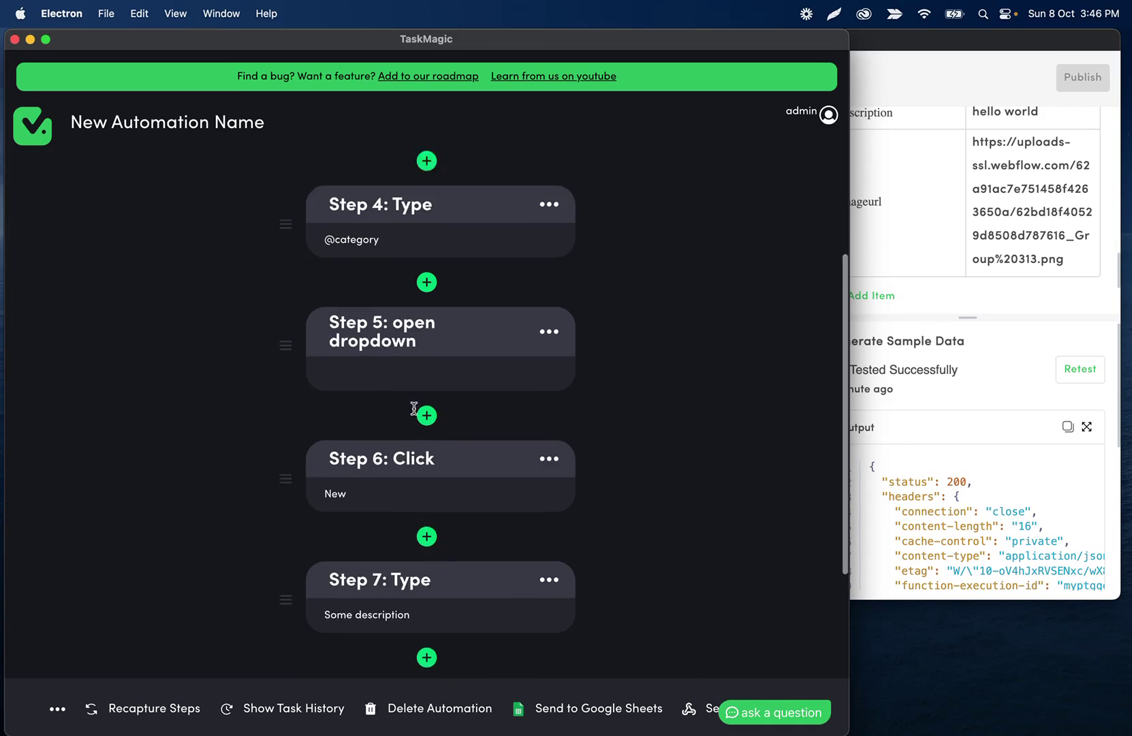
click(389, 549)
click(424, 482)
text(D)
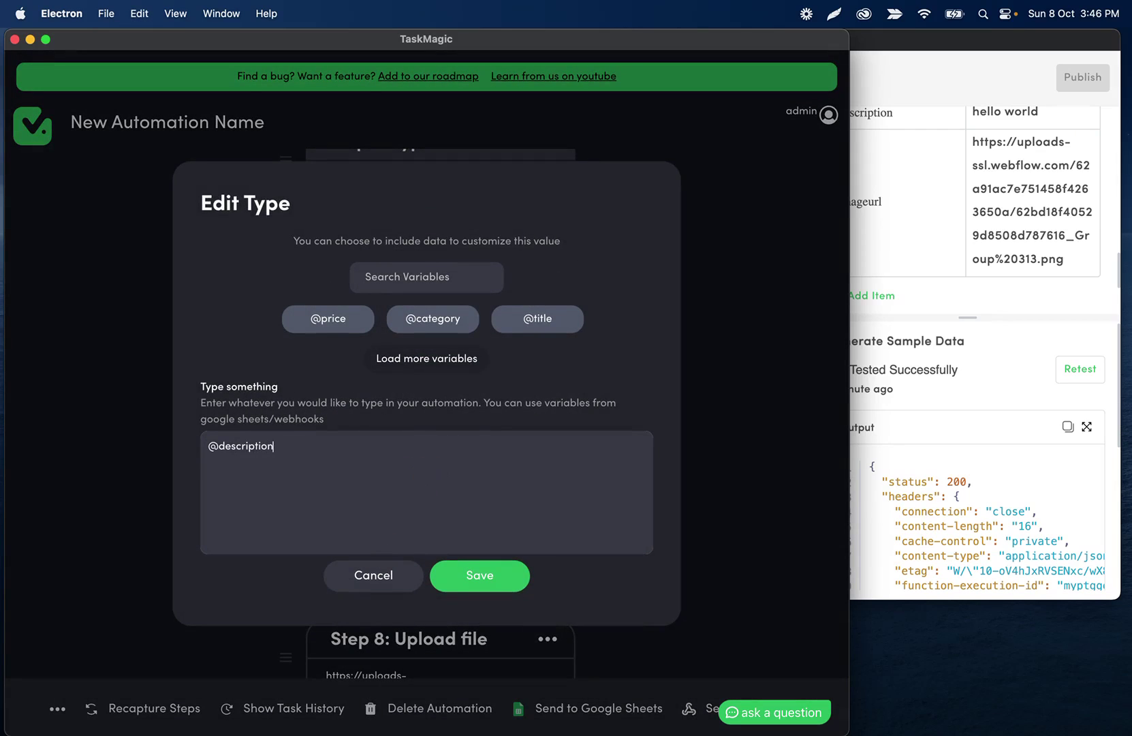
click(442, 283)
text(des)
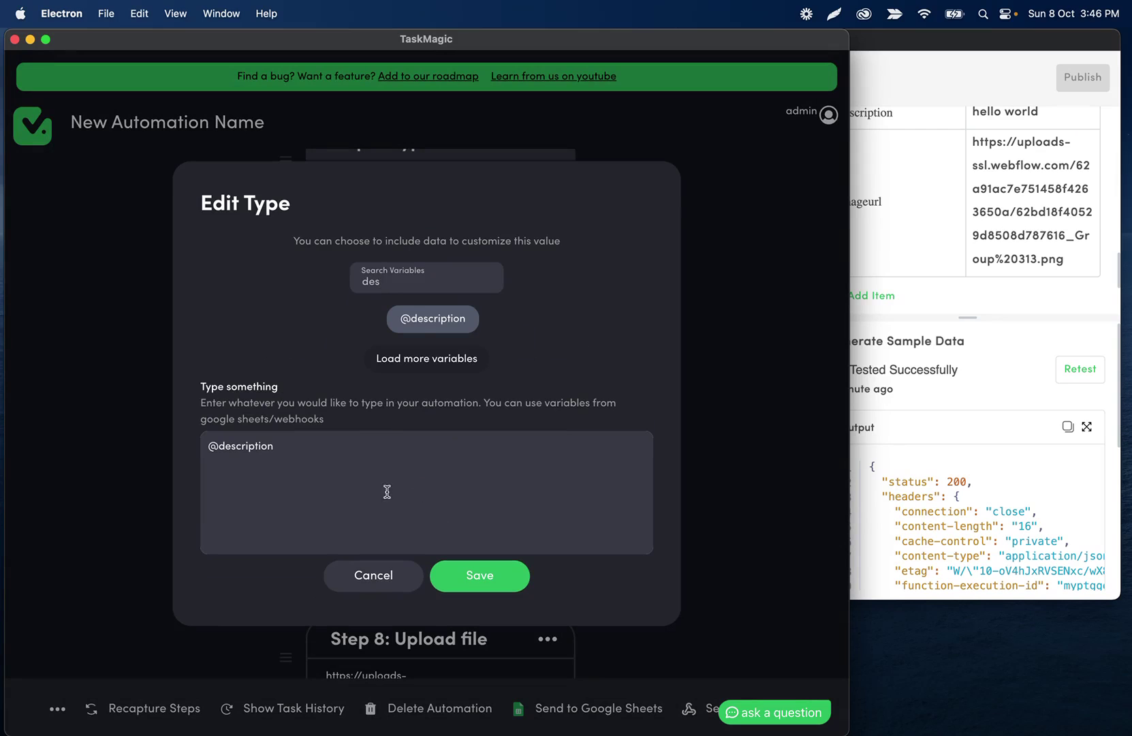
click(498, 577)
scroll(435, 460, down, 2)
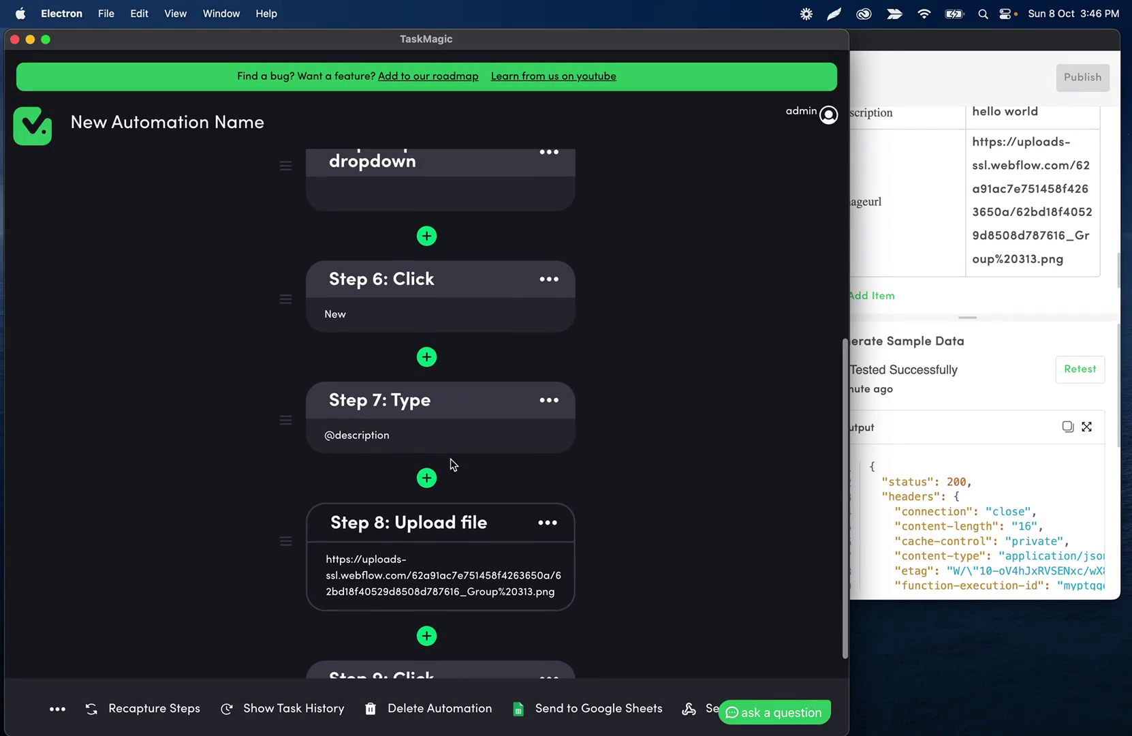
click(440, 566)
click(333, 500)
key(super+a)
key(BackSpace)
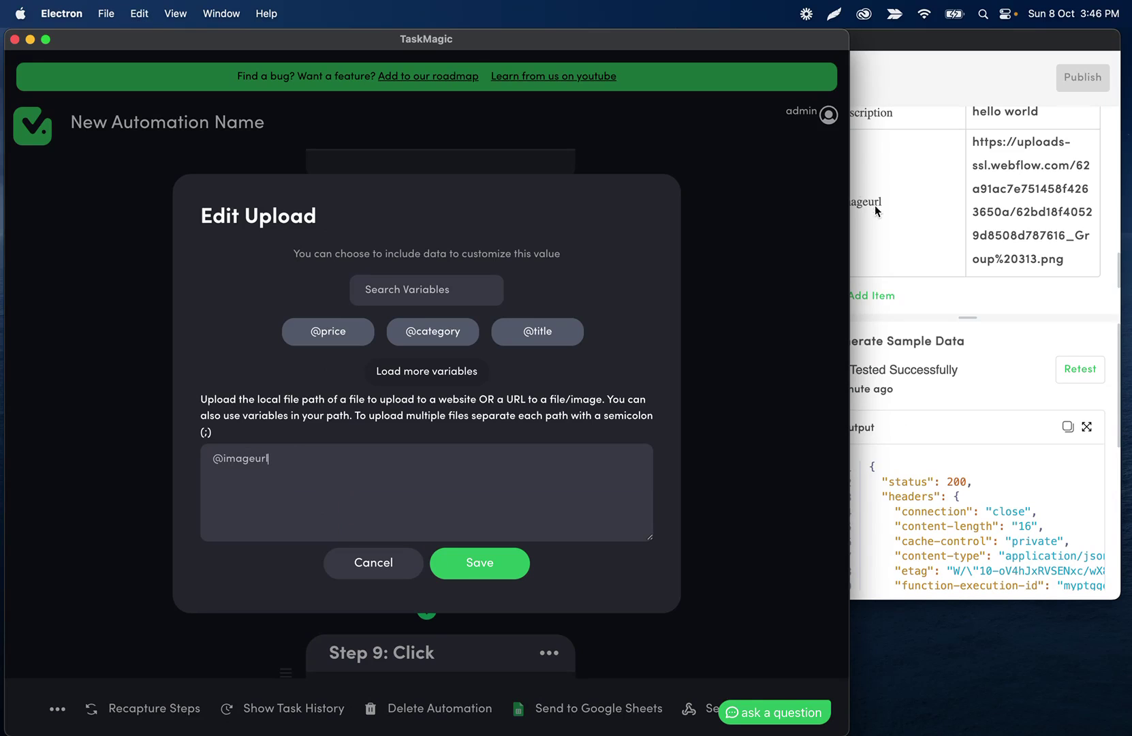
click(473, 566)
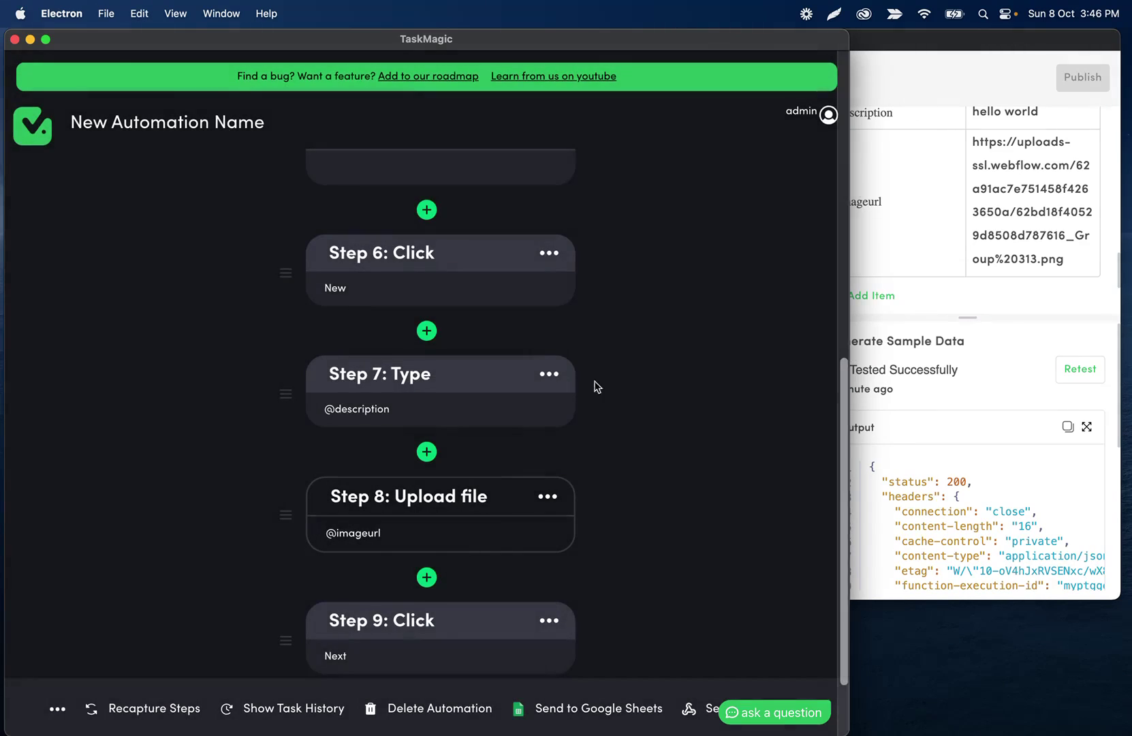
click(380, 396)
click(402, 569)
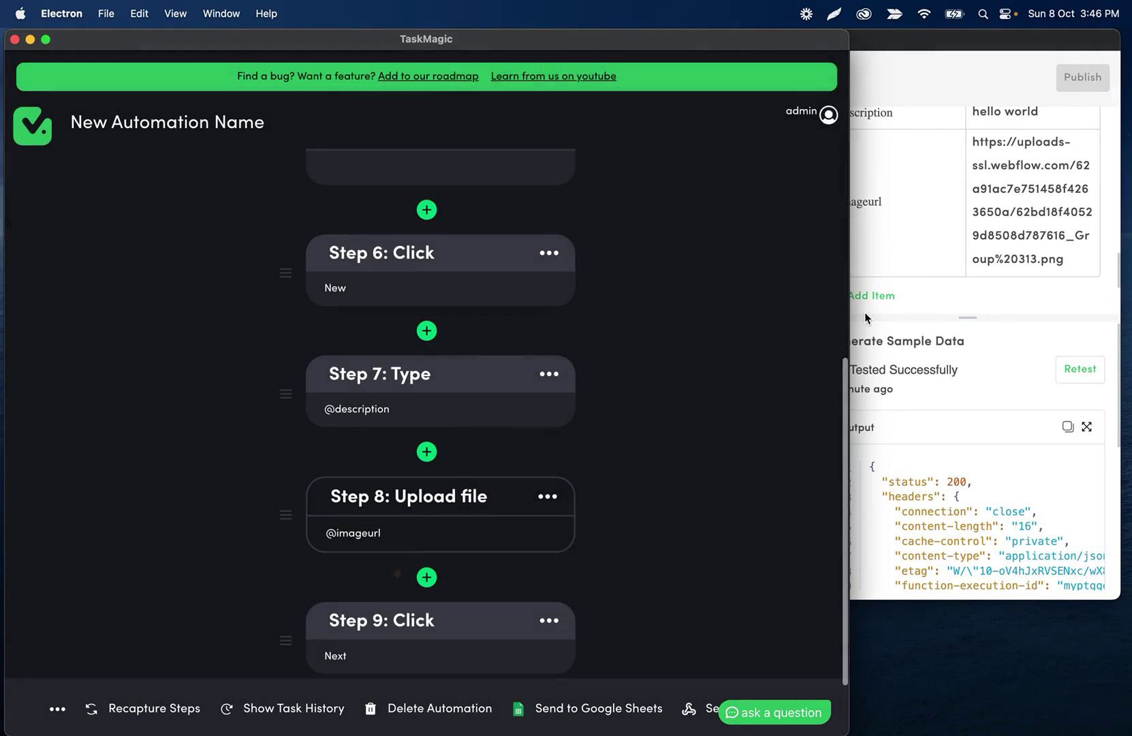
Step: Compare the webhook body variables in the Apps Builder flow with the variables used in the automation's steps
click(904, 241)
scroll(904, 241, up, 5)
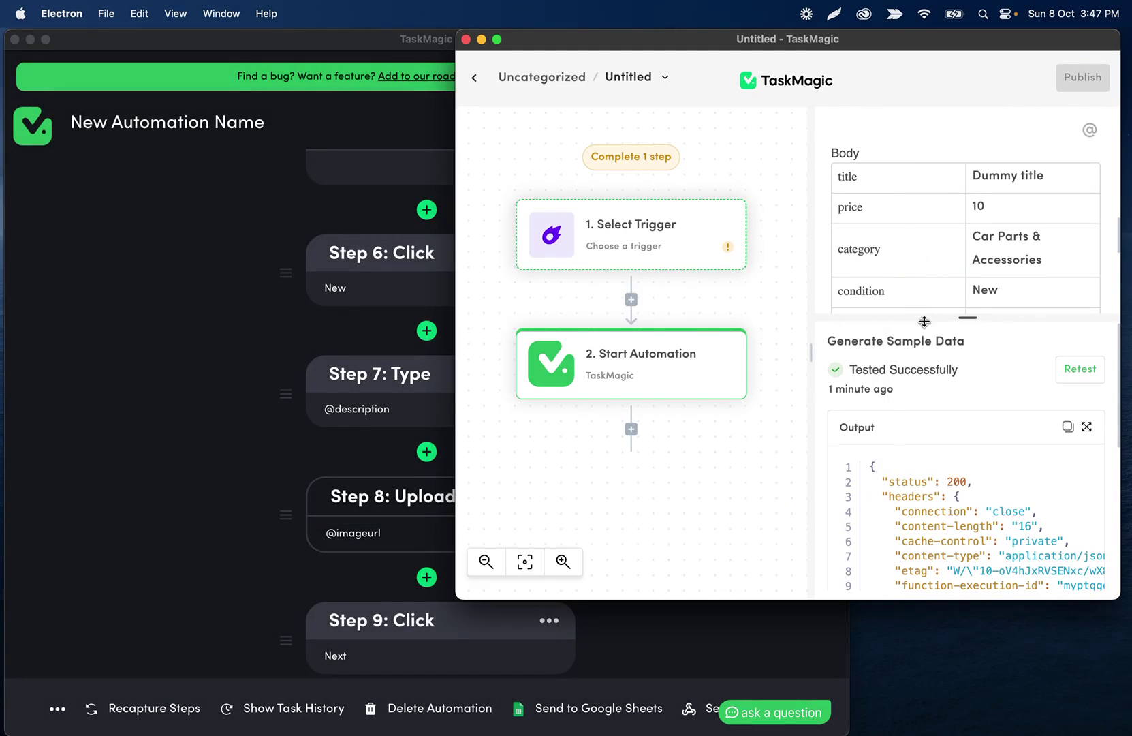
drag(962, 325, 963, 399)
scroll(847, 258, down, 2)
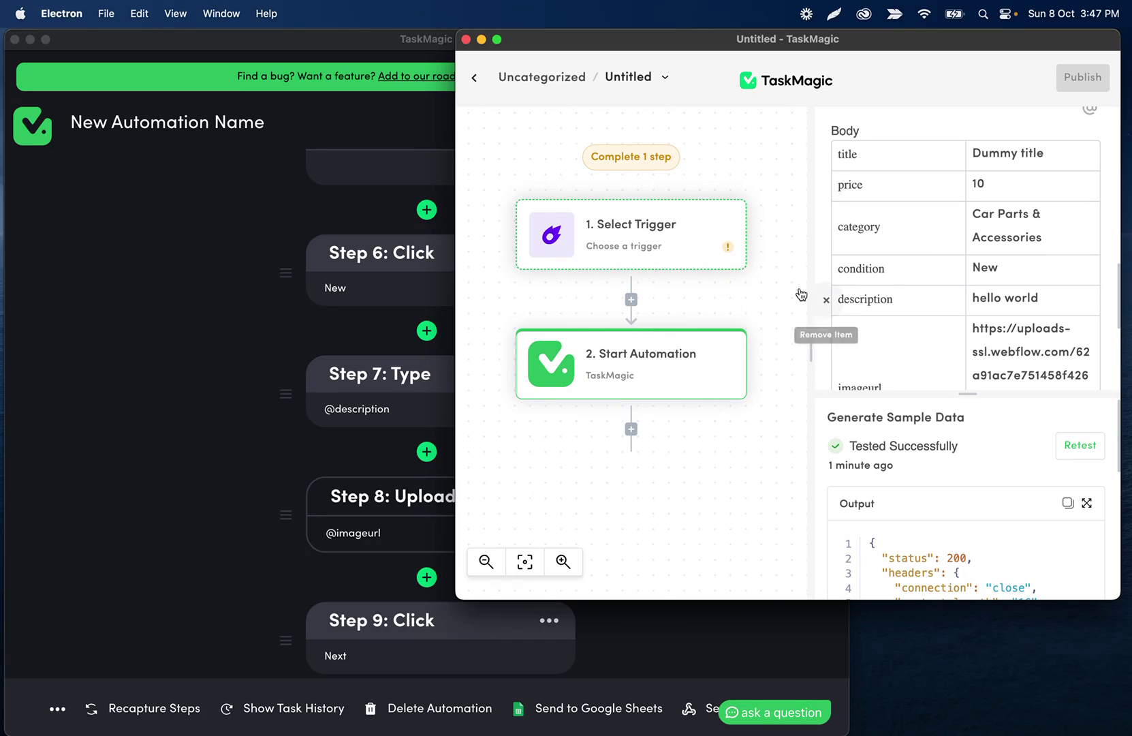
click(186, 399)
scroll(272, 397, down, 3)
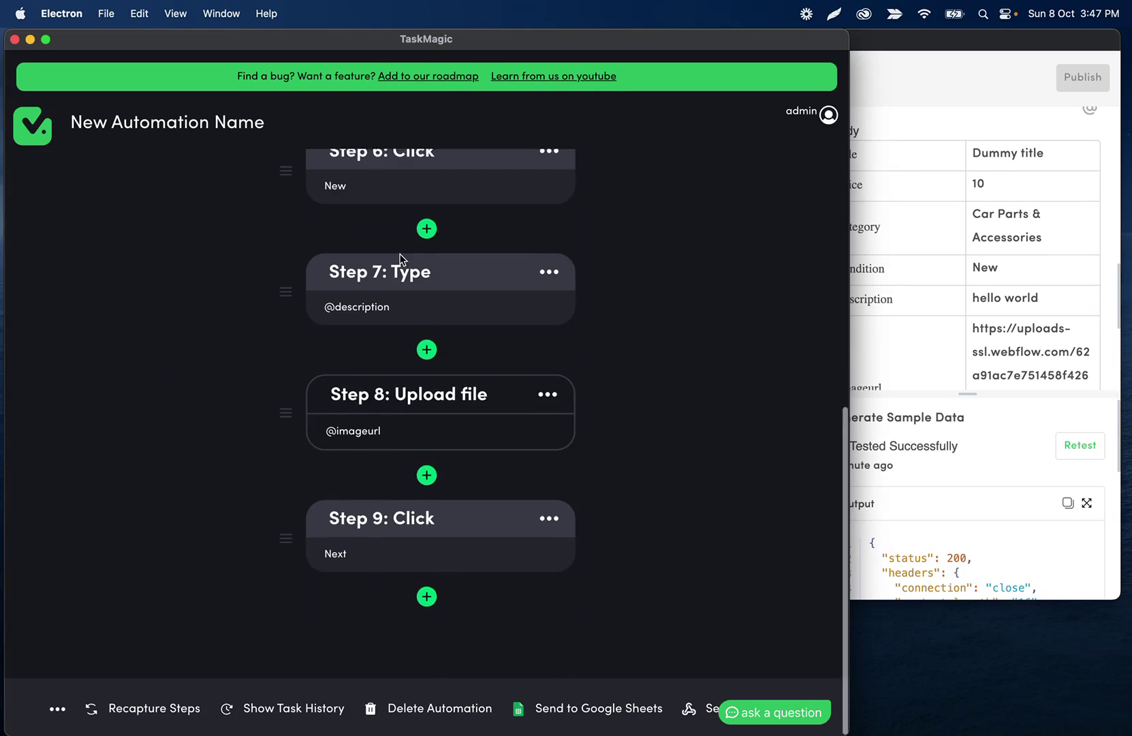
scroll(353, 394, up, 10)
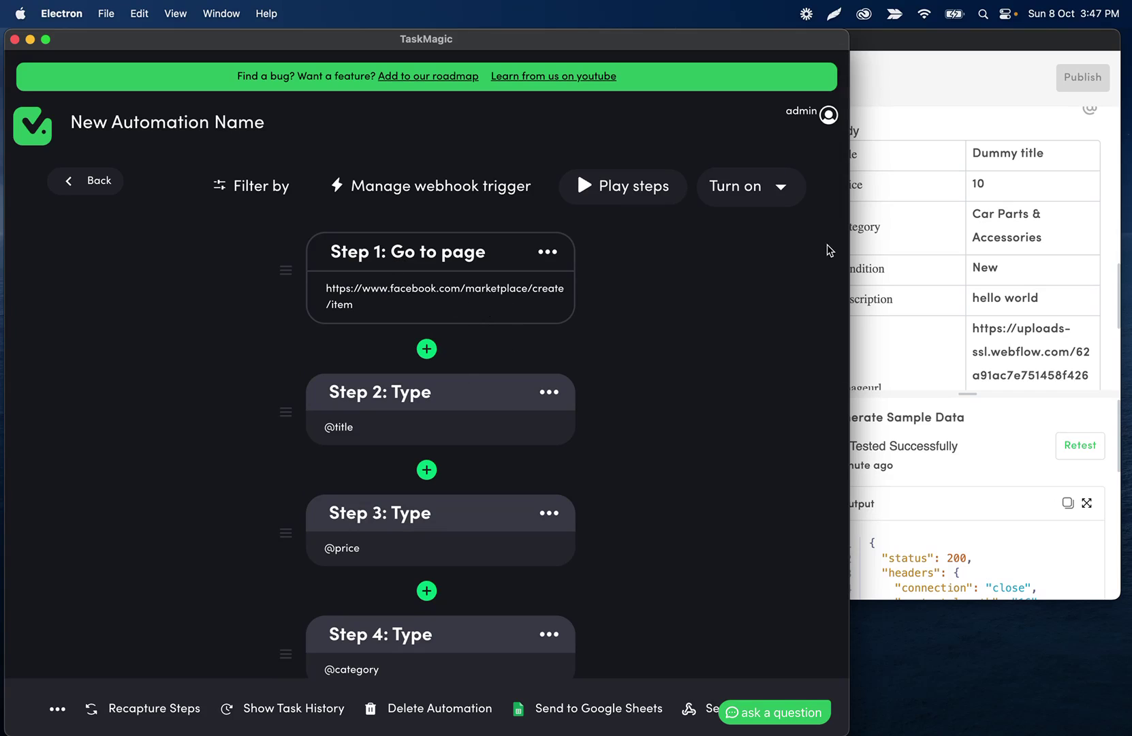
drag(849, 243, 1039, 246)
scroll(646, 328, down, 5)
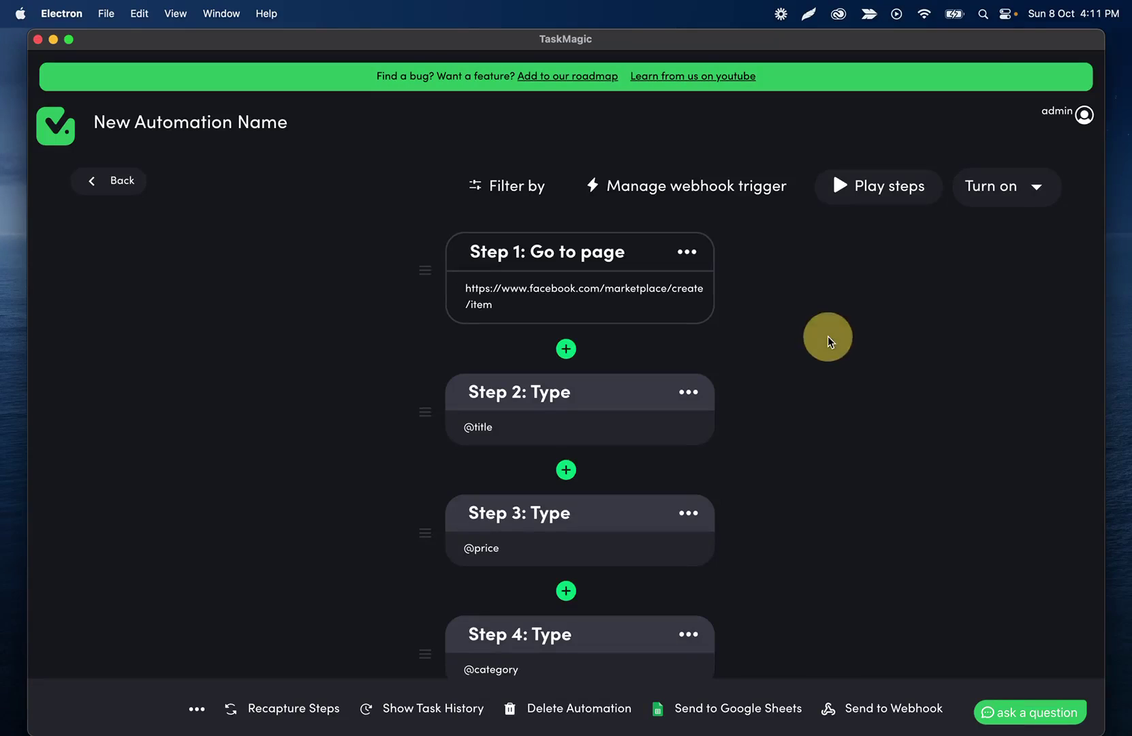
Step: Open the automation in the step recorder and arrange its window beside the Marketplace listing browser
scroll(641, 361, down, 3)
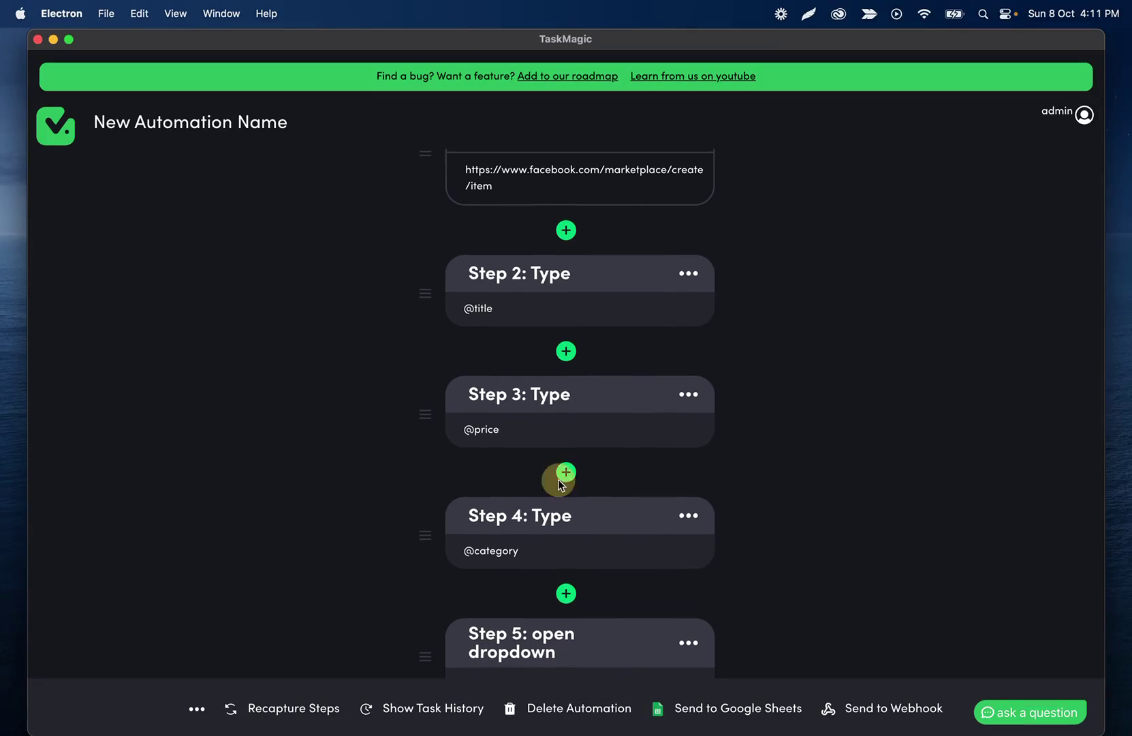
click(560, 484)
click(613, 276)
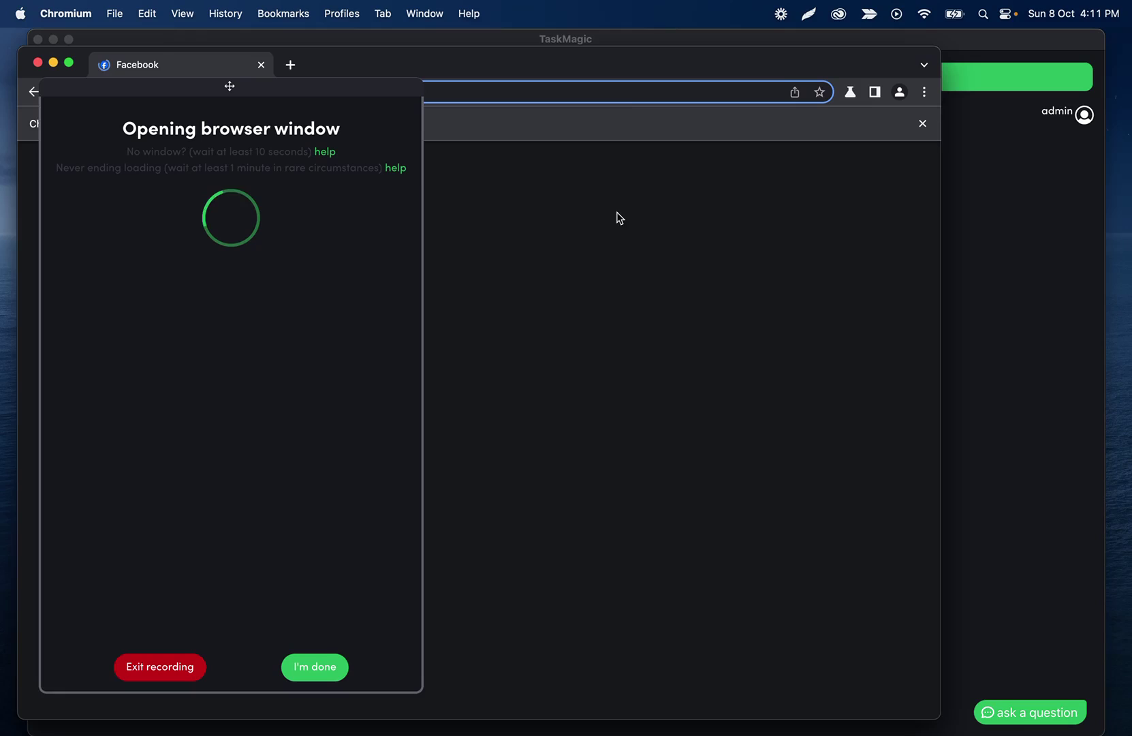
drag(624, 56, 781, 8)
click(263, 88)
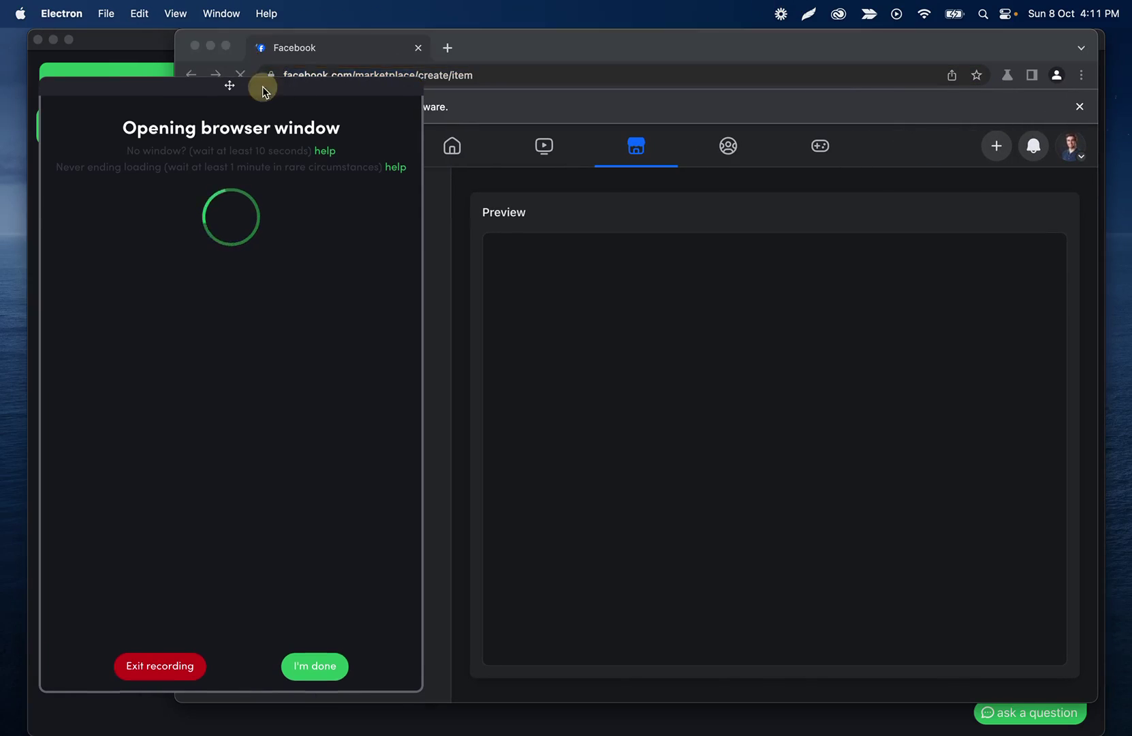
drag(263, 87, 220, 43)
click(539, 31)
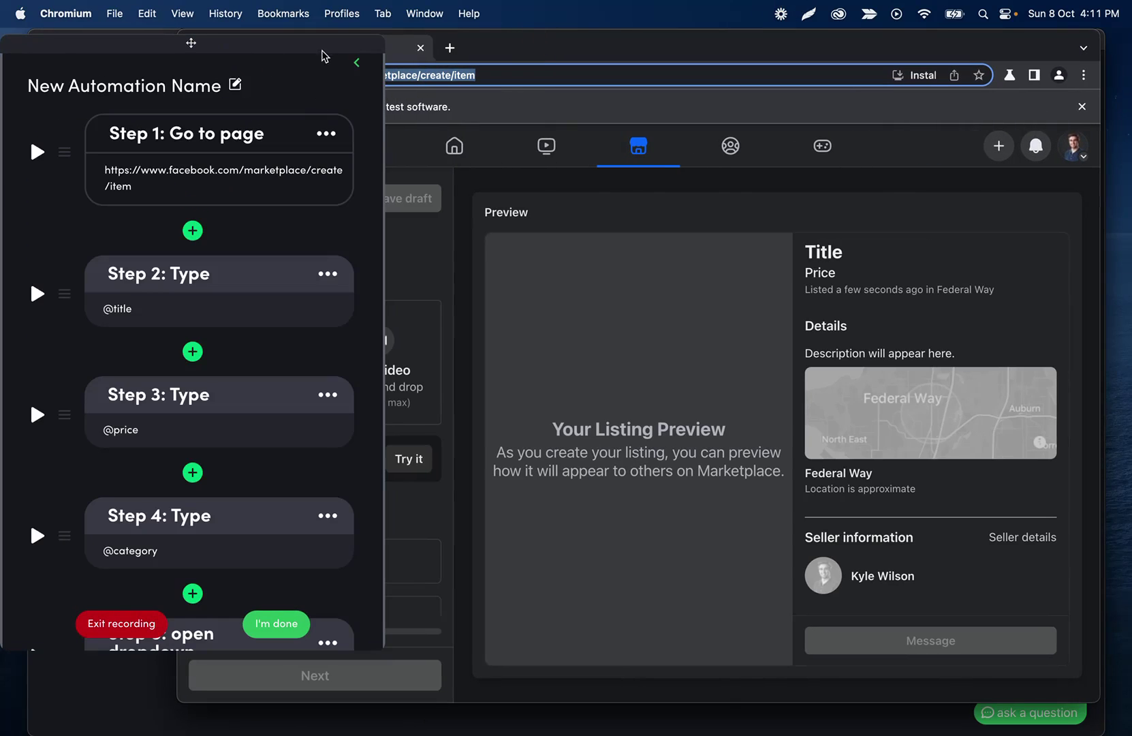
Step: Collapse the recorder's step list and enter "car parts" as the listing's category to bring up its suggestions
scroll(185, 371, down, 4)
click(355, 68)
click(355, 69)
scroll(281, 399, down, 5)
click(265, 378)
text(car parts)
Step: Insert a recorded click step after Step 4: Type that targets the Car Parts & Accessories suggestion, and confirm it
click(48, 90)
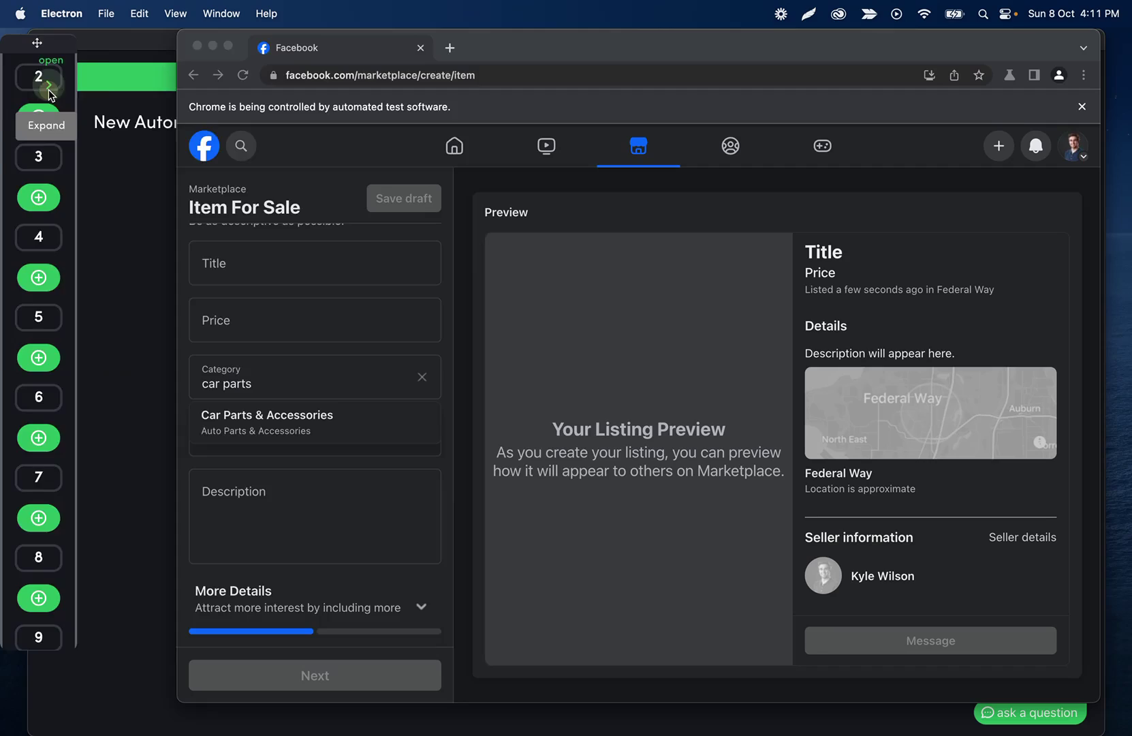
click(49, 89)
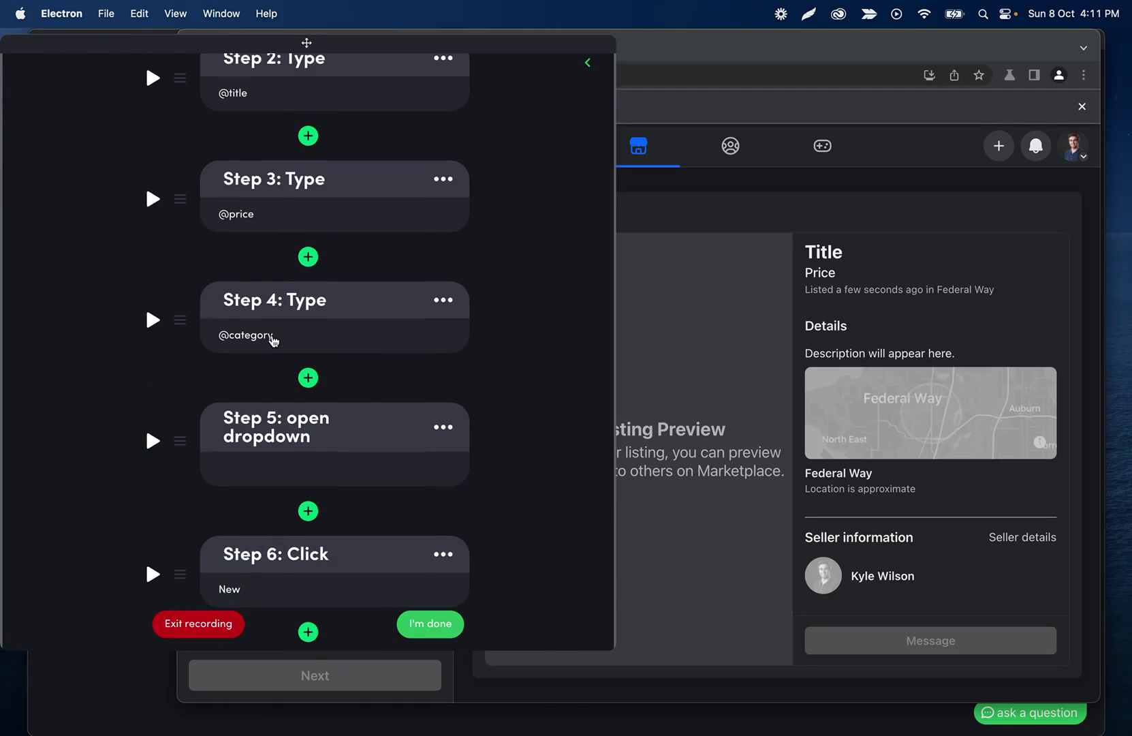
click(308, 377)
click(395, 230)
click(171, 250)
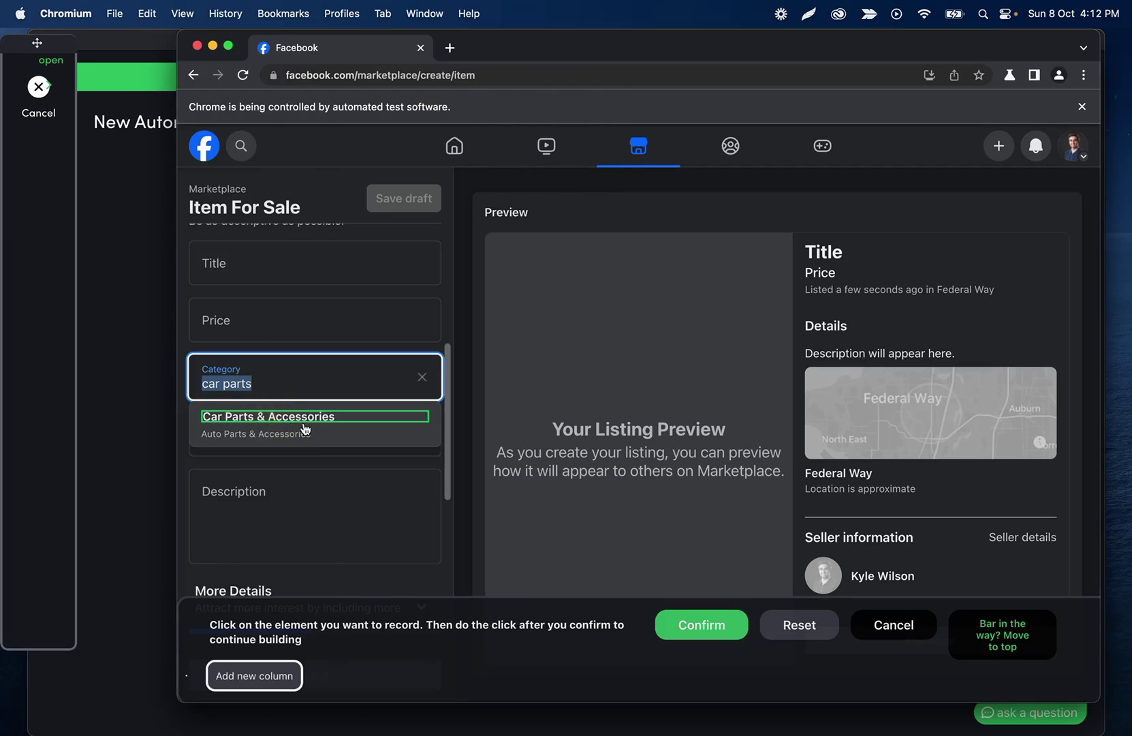
click(373, 417)
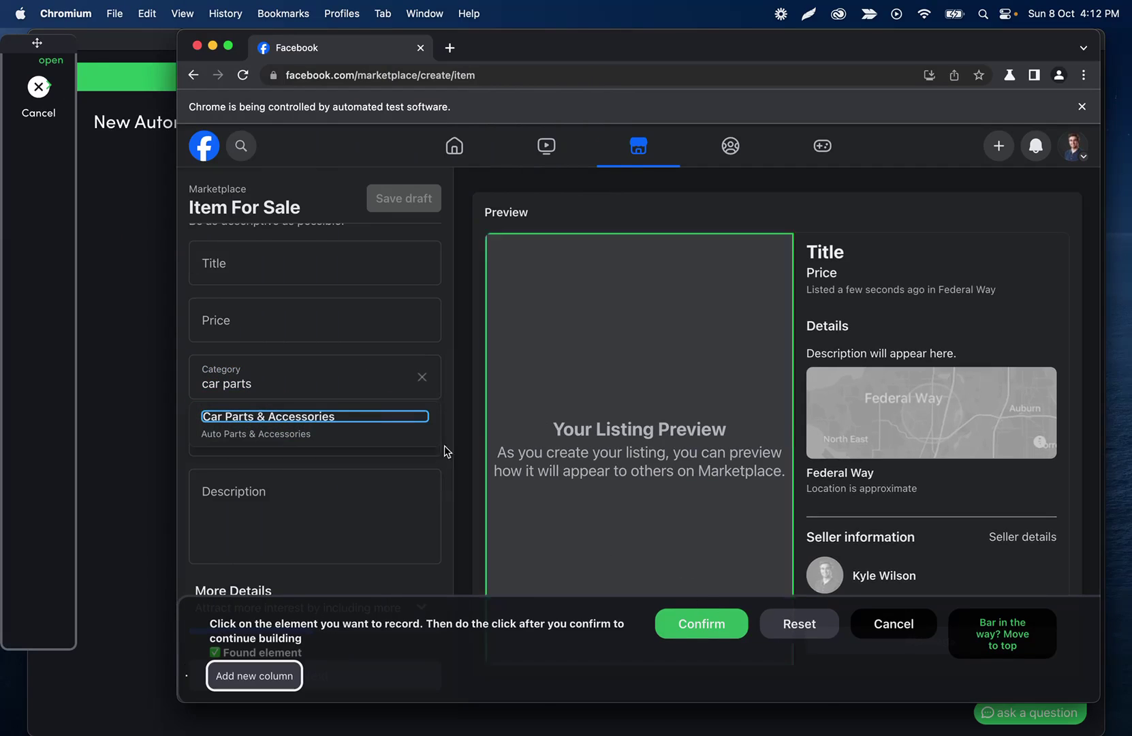
click(691, 622)
Step: Check the updated order of the automation's steps and finish the recording
scroll(240, 348, down, 5)
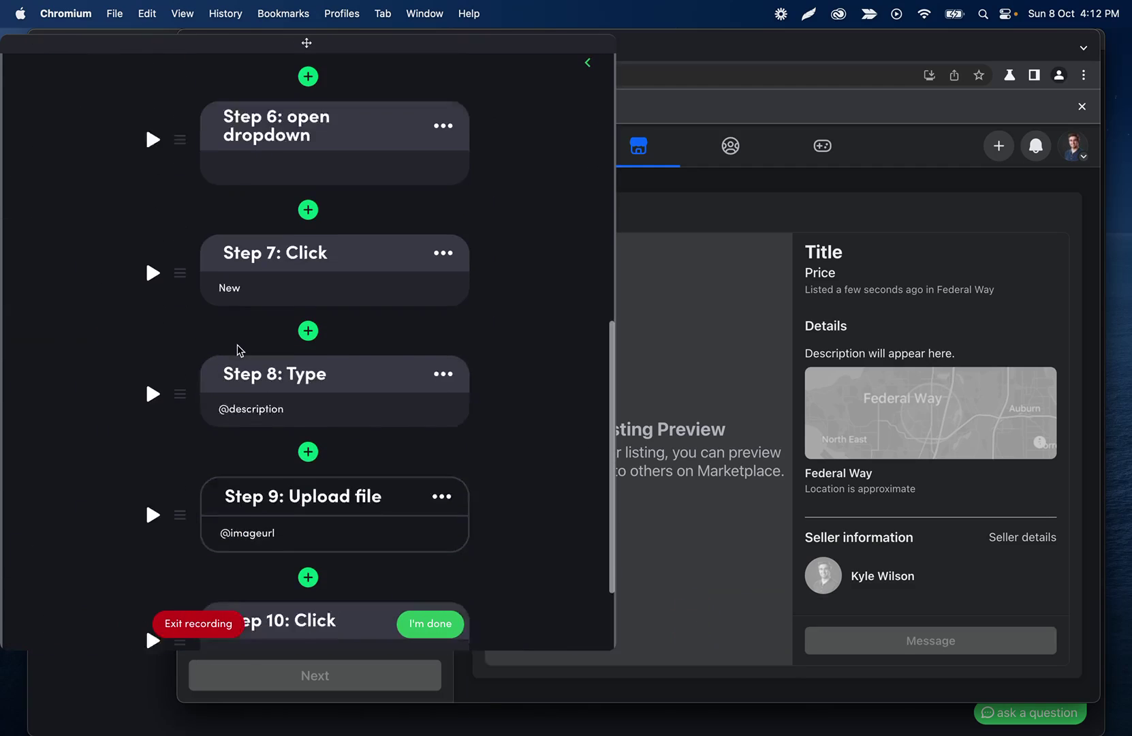
scroll(363, 281, up, 8)
scroll(364, 280, down, 10)
click(433, 622)
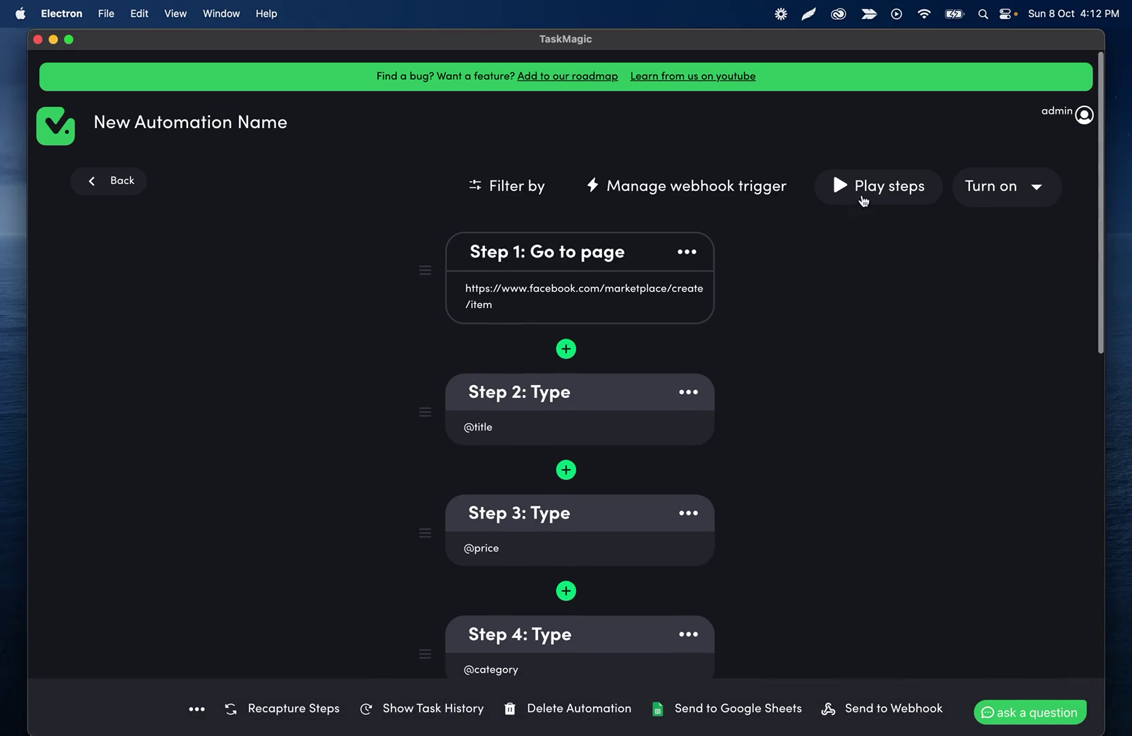
Step: Run the automation's steps to fill the Marketplace listing with "Dummy title", 10, Car Parts & Accessories, New and "hello world"
click(877, 190)
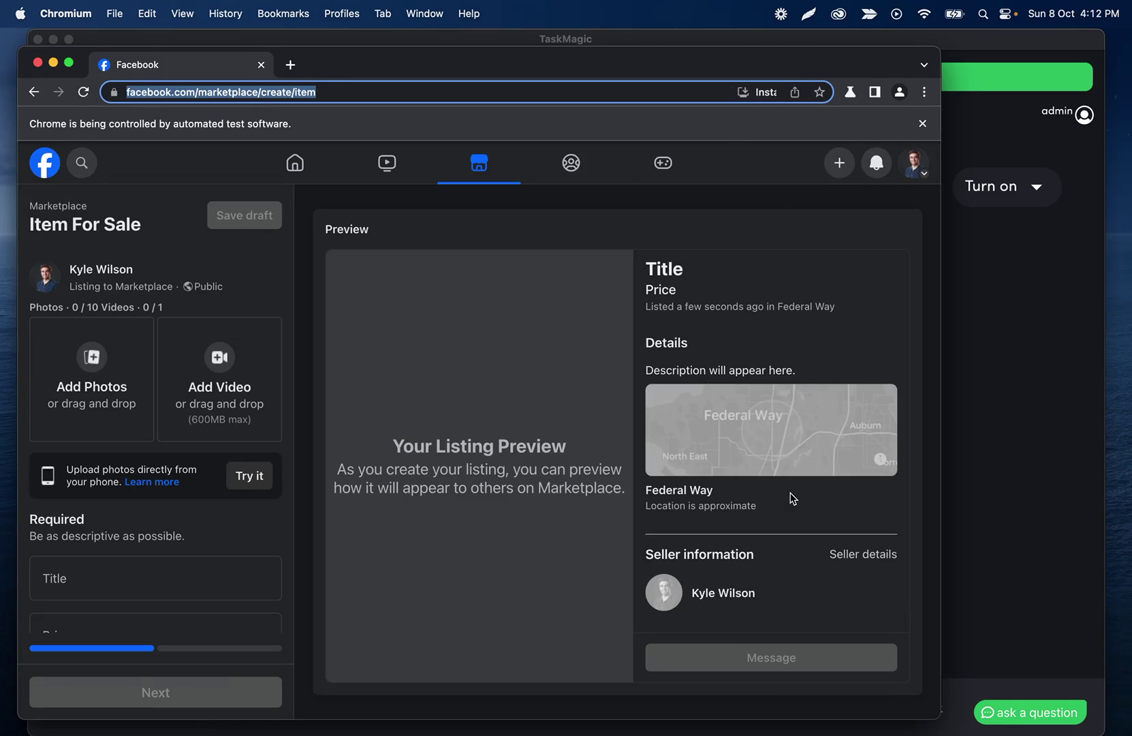
drag(633, 75, 701, 57)
scroll(293, 327, down, 2)
text(Dummy title)
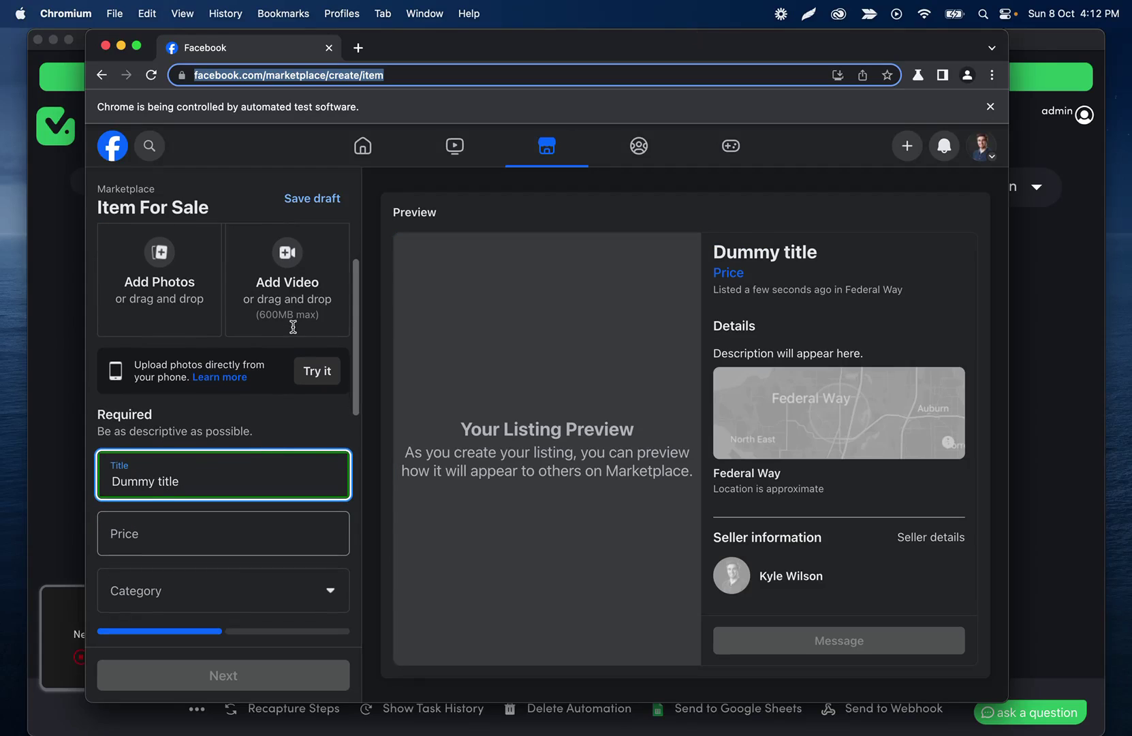
key(Tab)
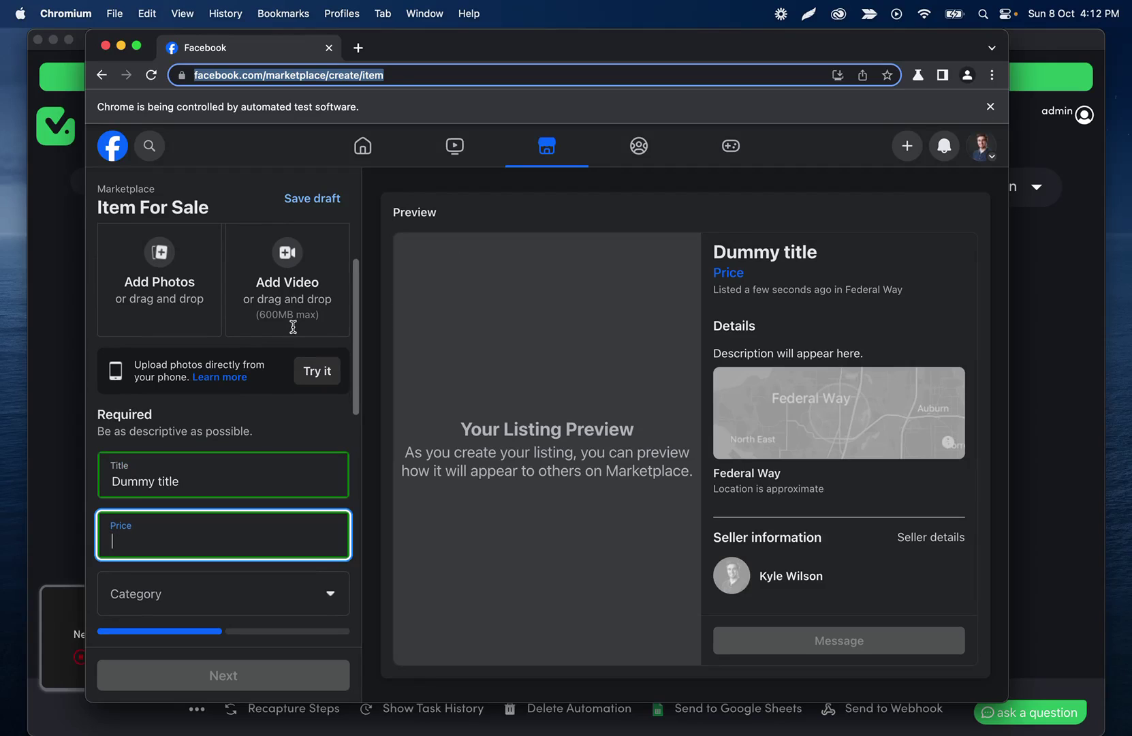
text(10)
key(Tab)
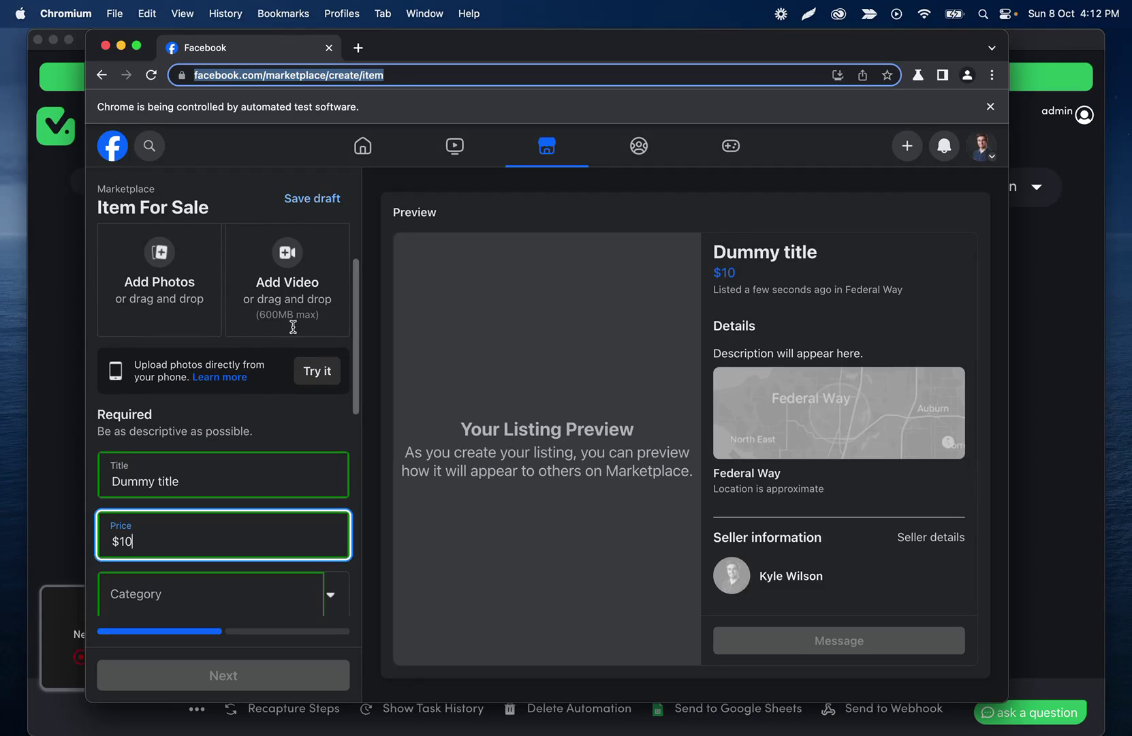
text(Car Parts & Accessories)
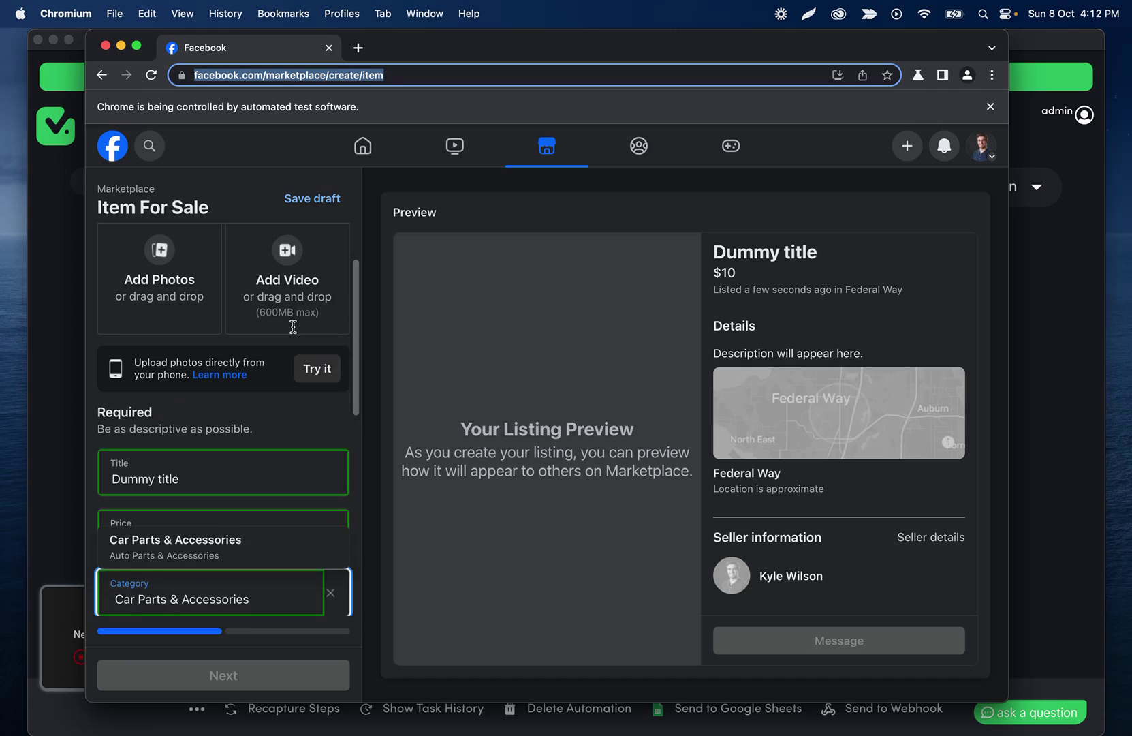
key(Down)
key(Return)
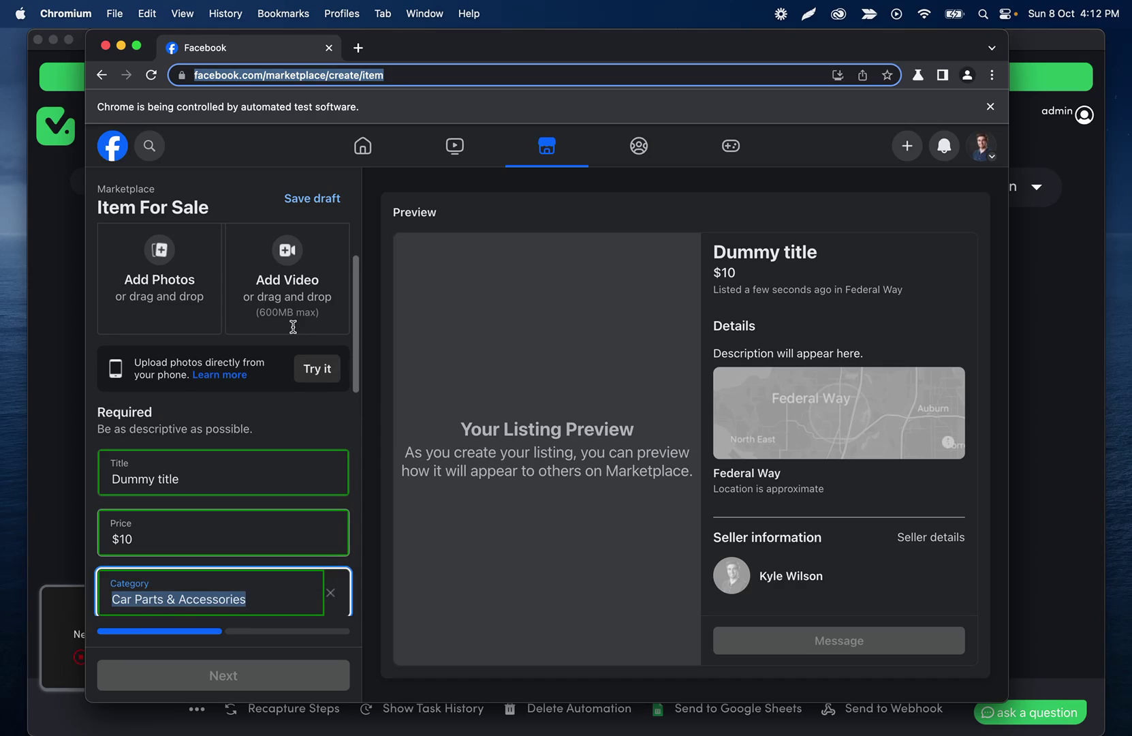
key(Tab)
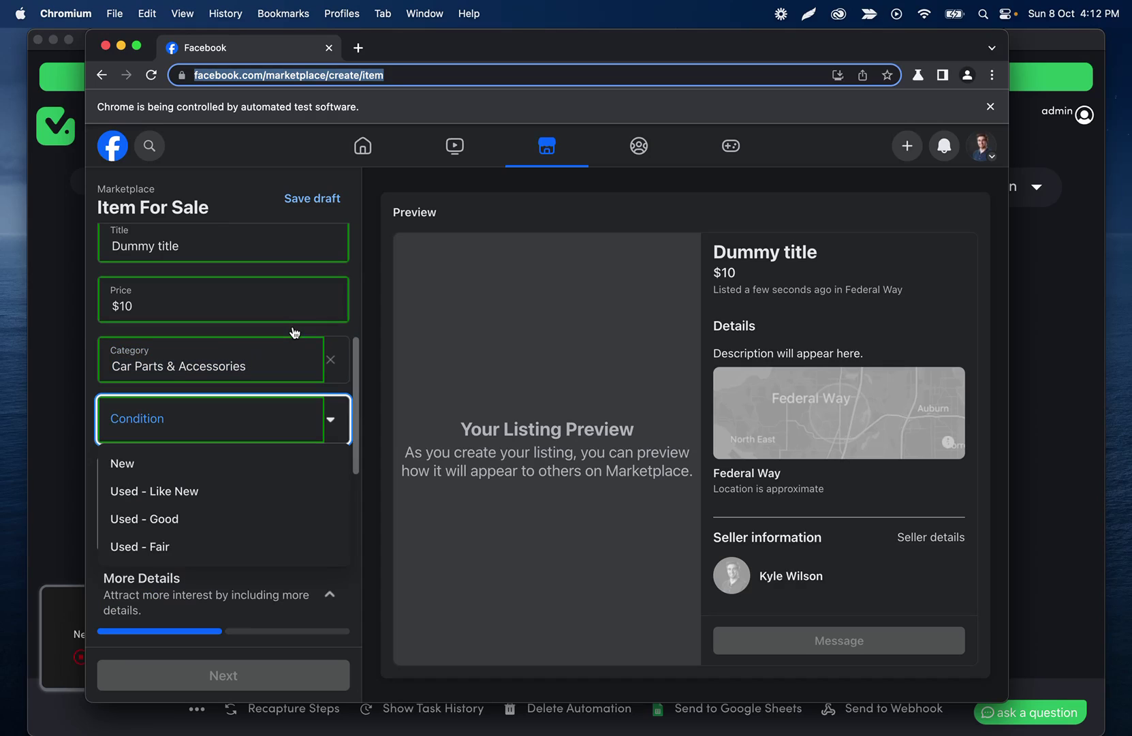
key(Down)
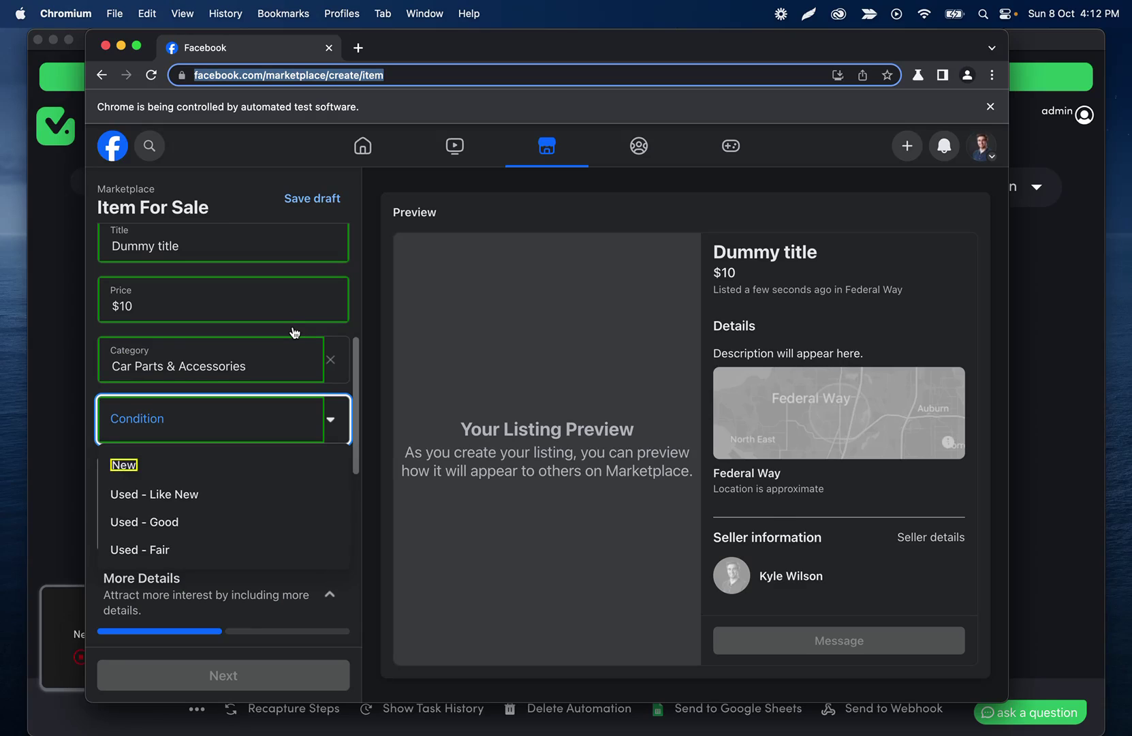
key(Return)
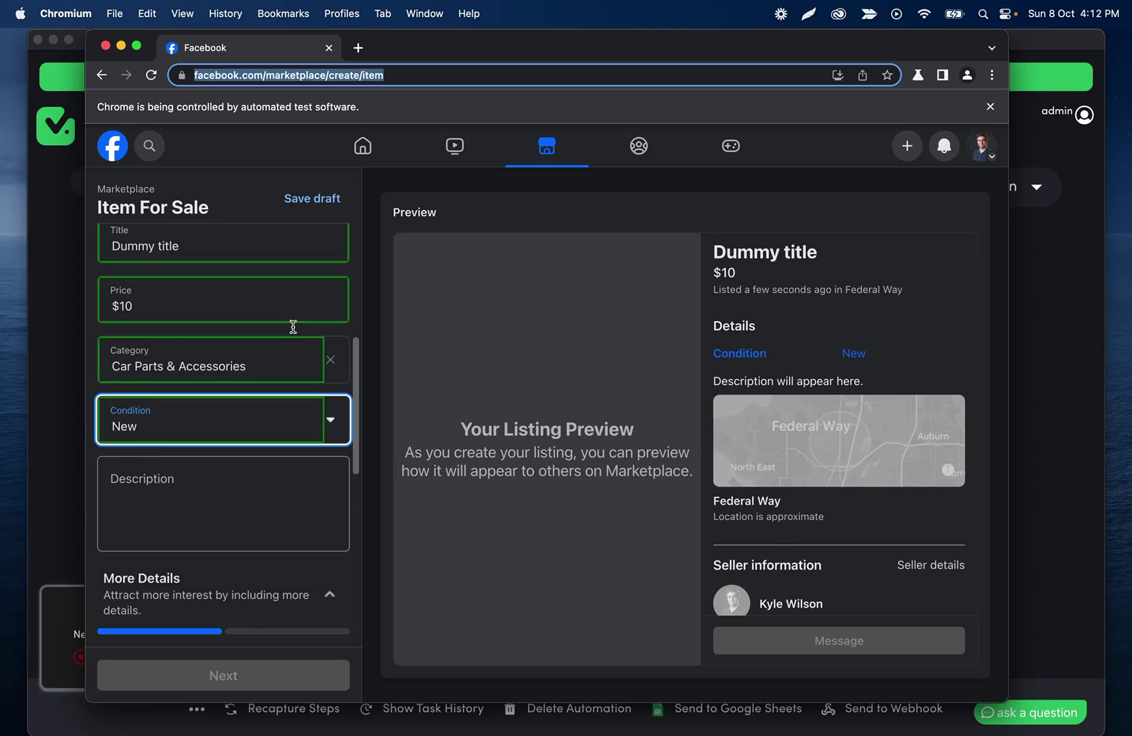
key(Tab)
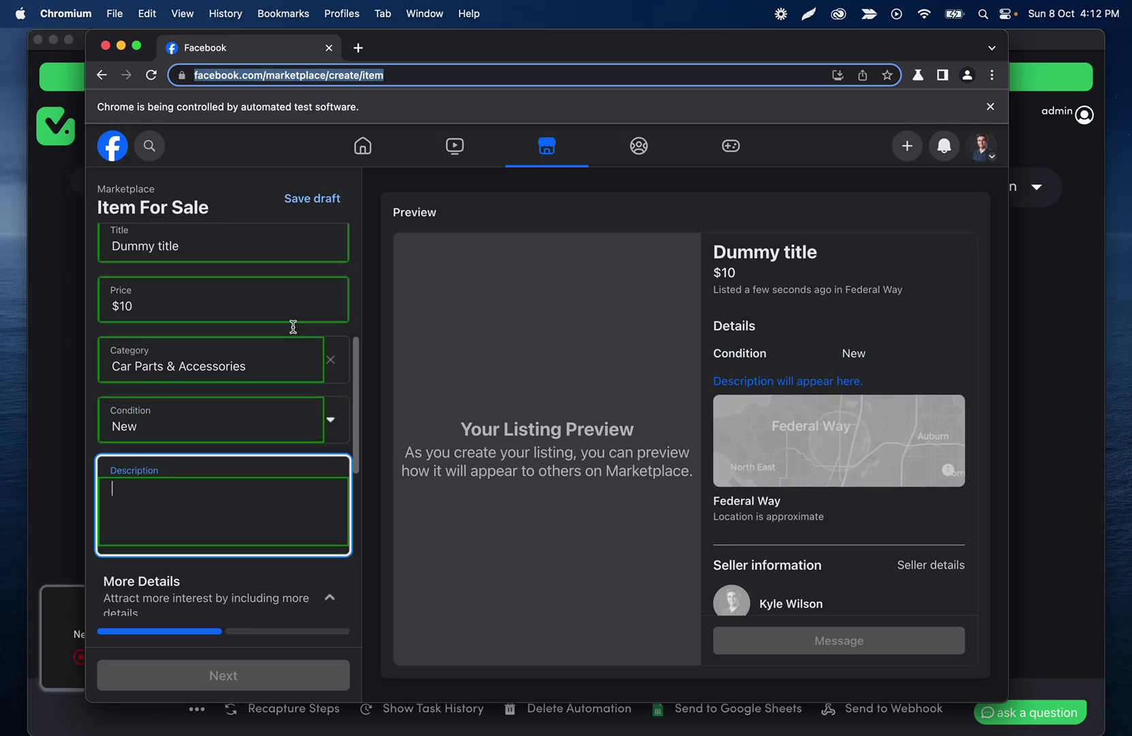
text(hello world)
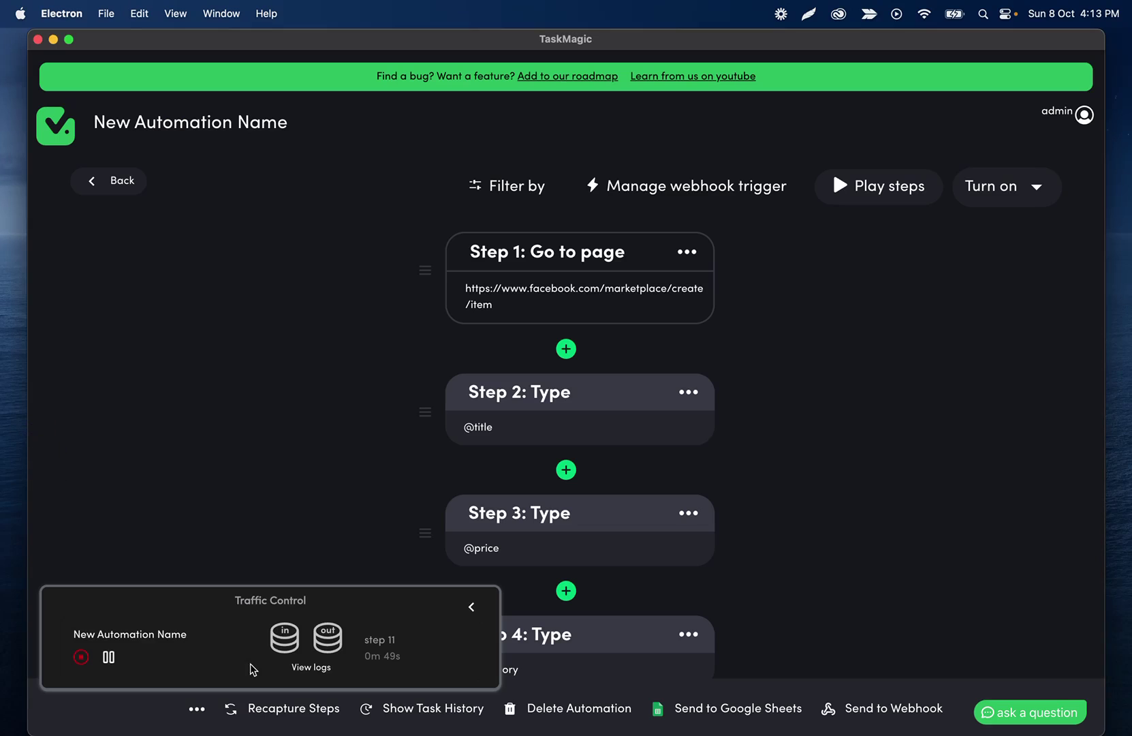
Step: Open the run logs of the automation and check the details of each executed step
click(313, 671)
scroll(306, 534, down, 3)
scroll(240, 404, down, 3)
scroll(172, 470, up, 3)
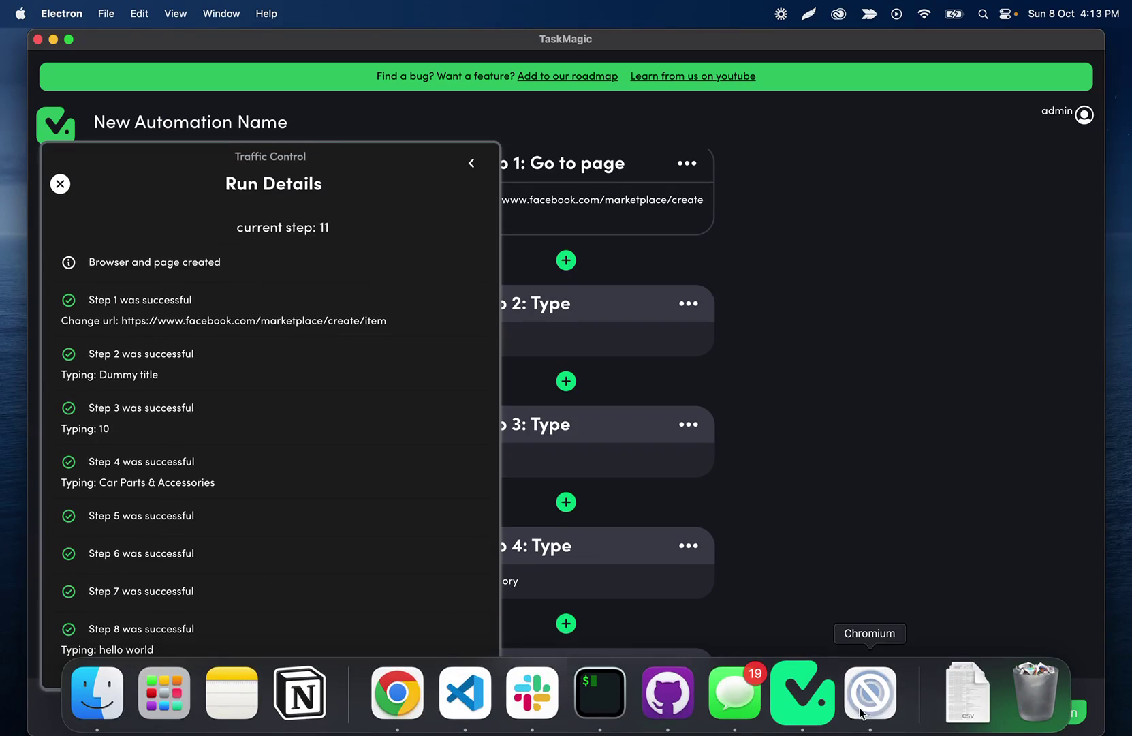
Step: Switch to the Chromium window and examine the filled listing preview and the groups offered for listing
click(871, 695)
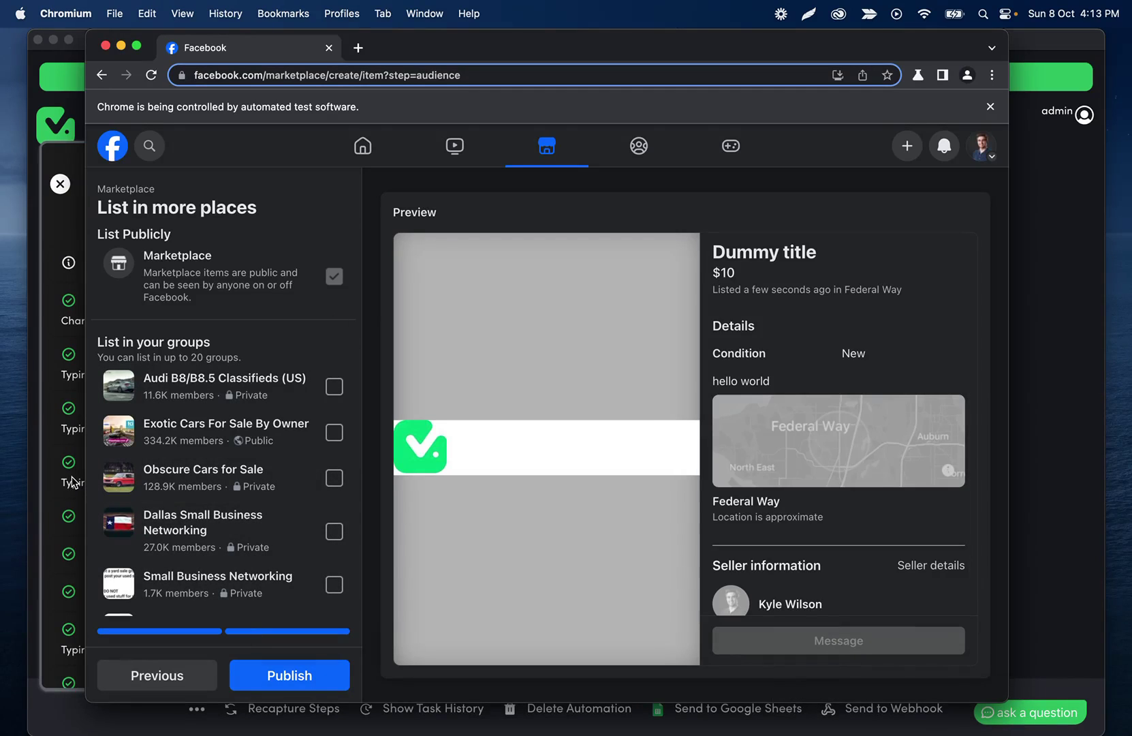
scroll(255, 313, down, 1)
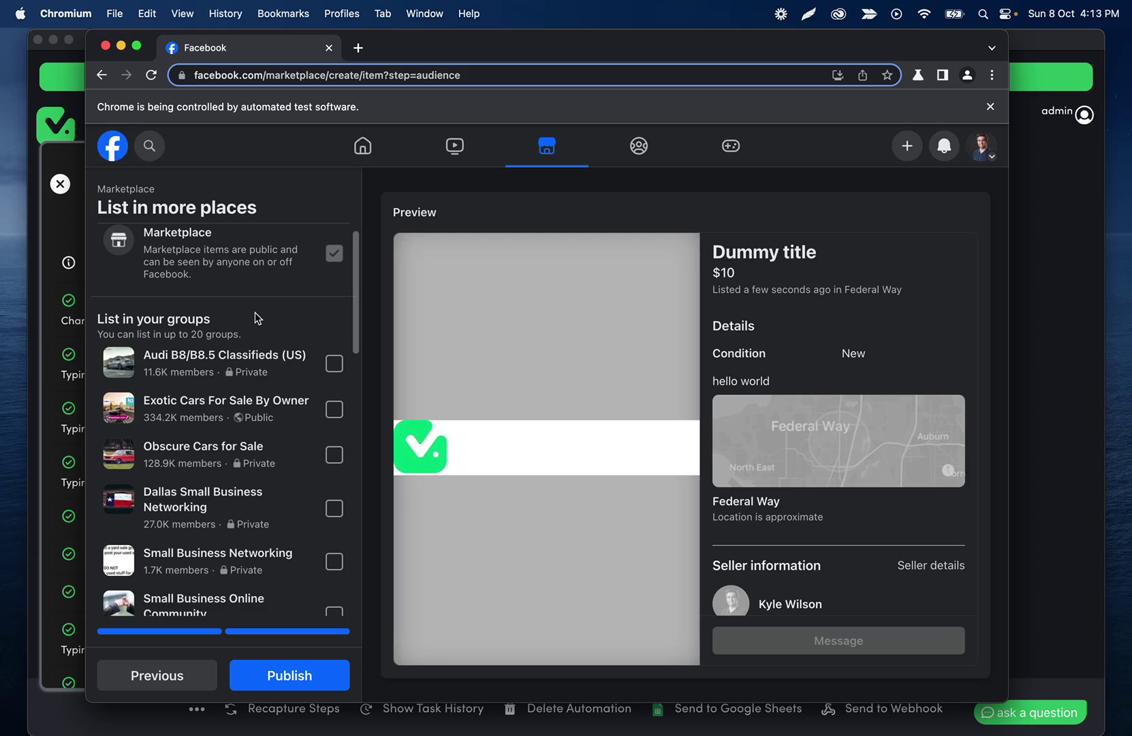
scroll(255, 312, up, 1)
scroll(312, 283, down, 10)
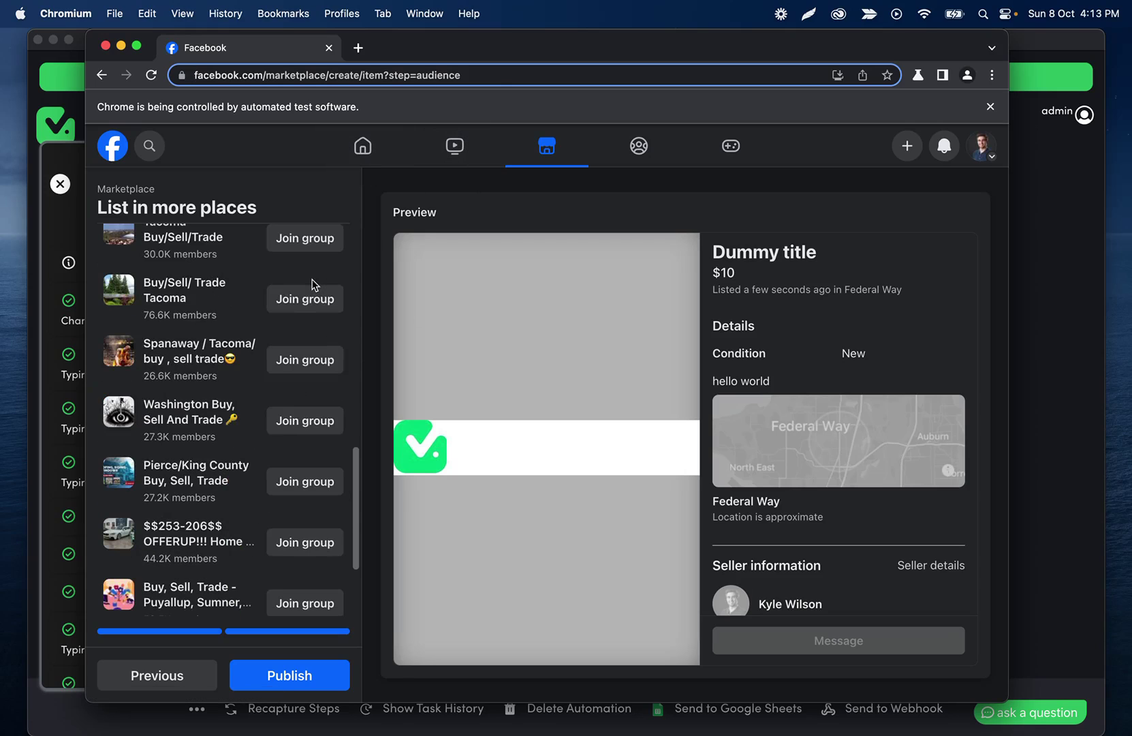
scroll(314, 285, up, 10)
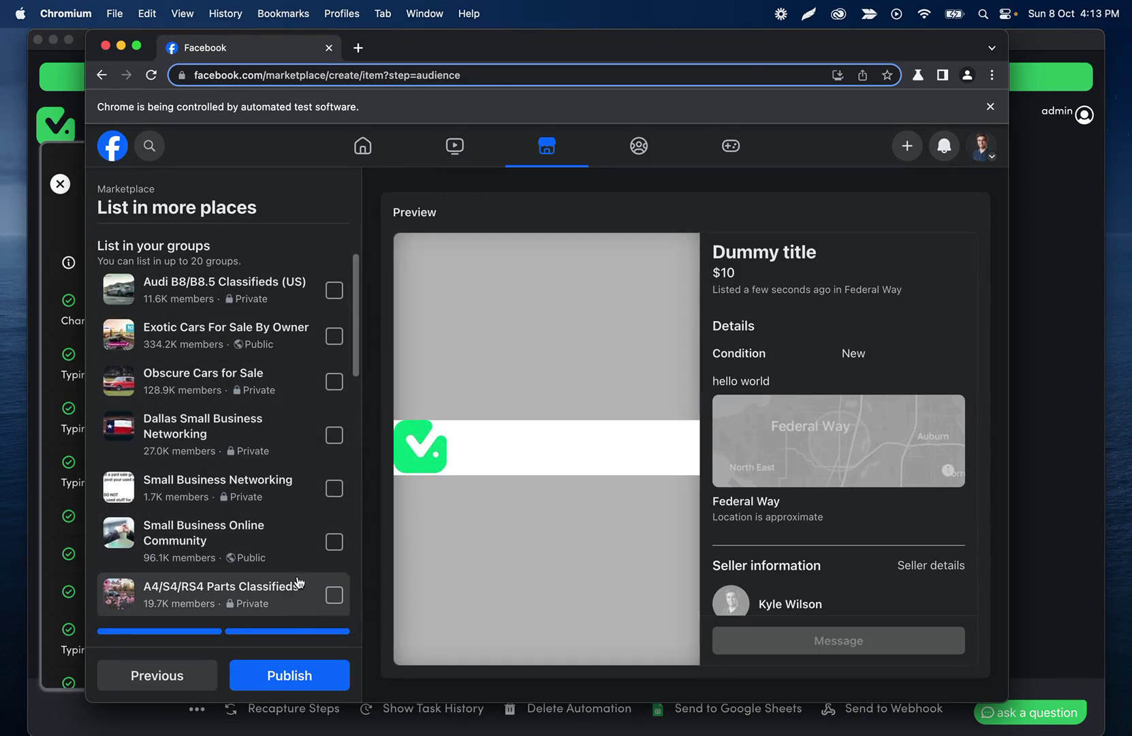